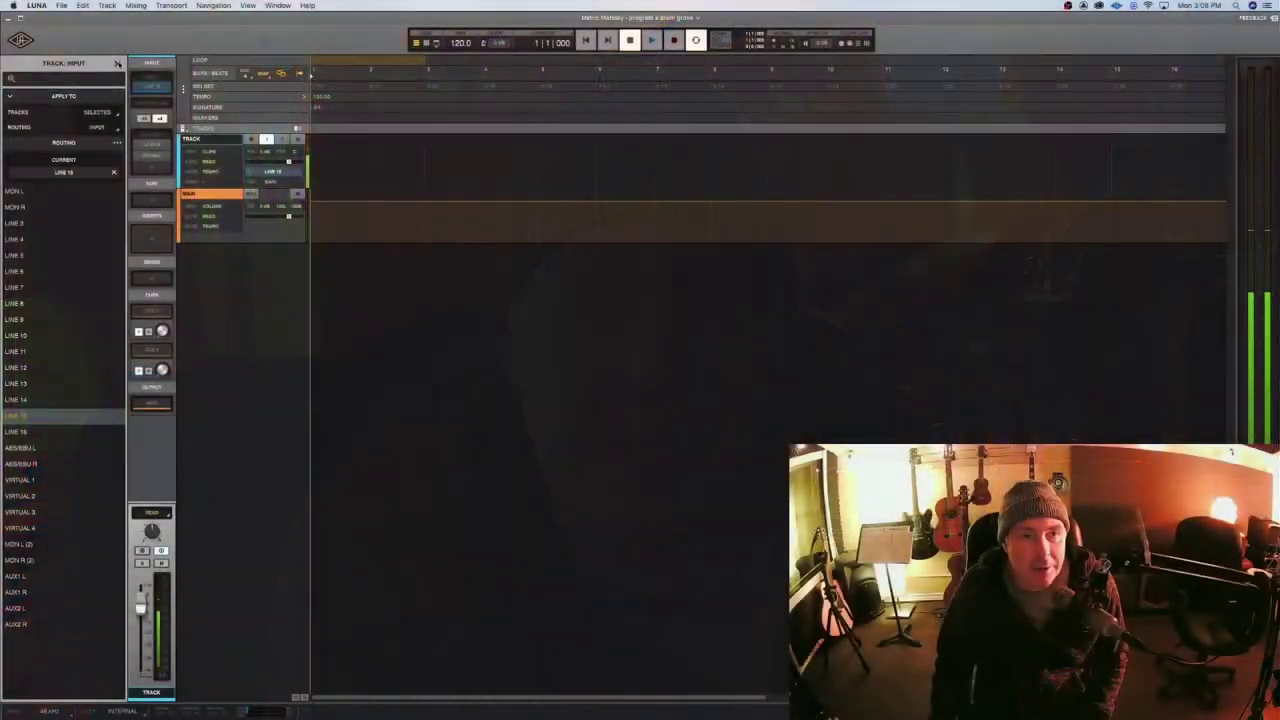
Create a new stereo instrument track named INSTRUMENT that uses the Shape instrument.
click(9, 80)
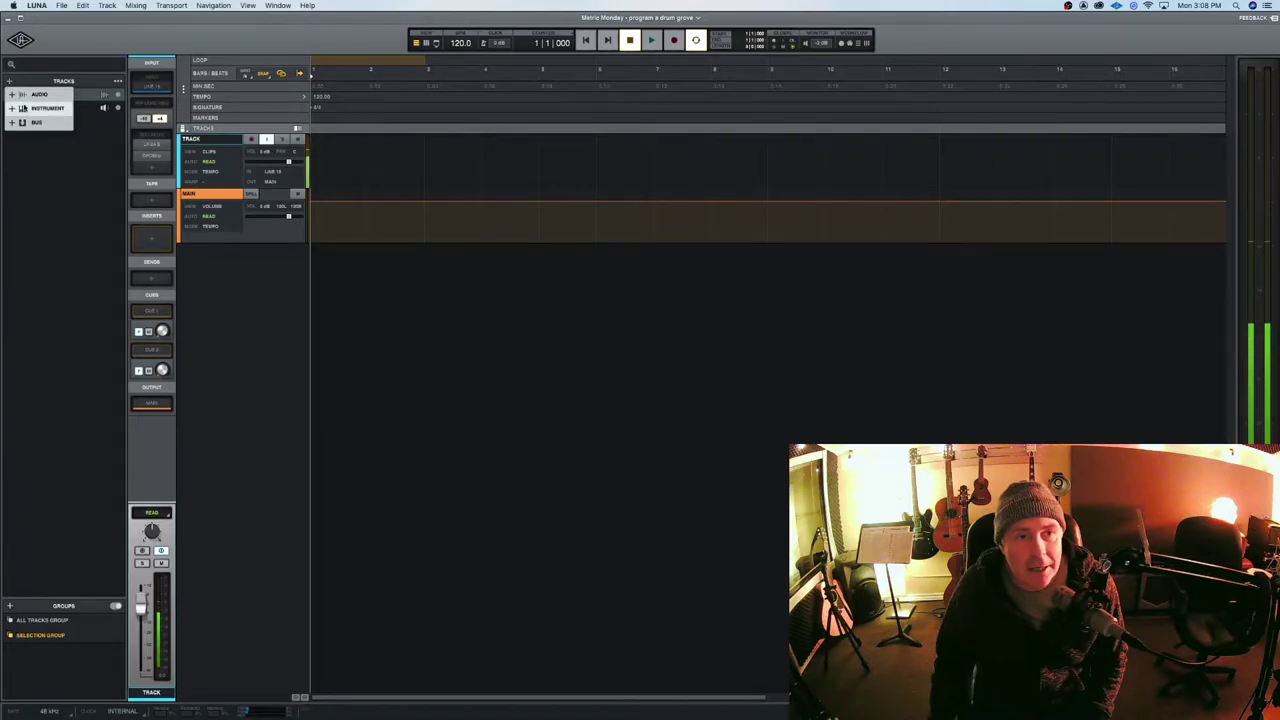
click(45, 108)
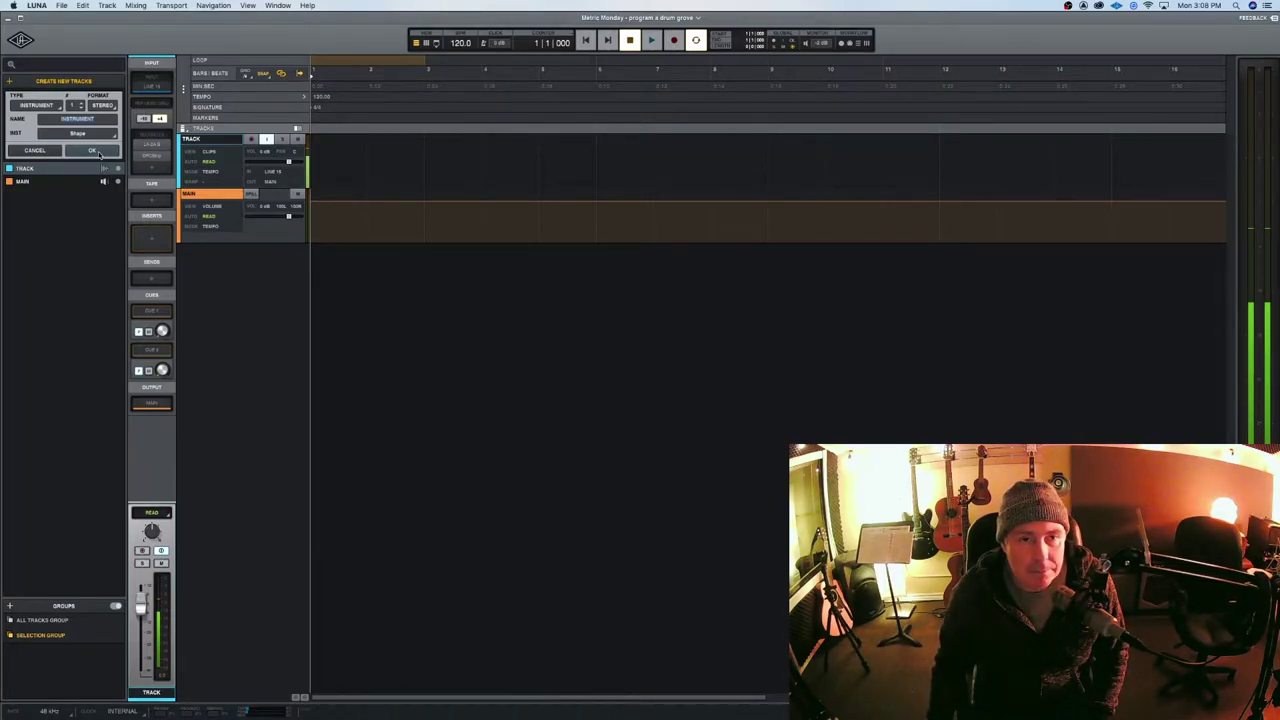
click(34, 150)
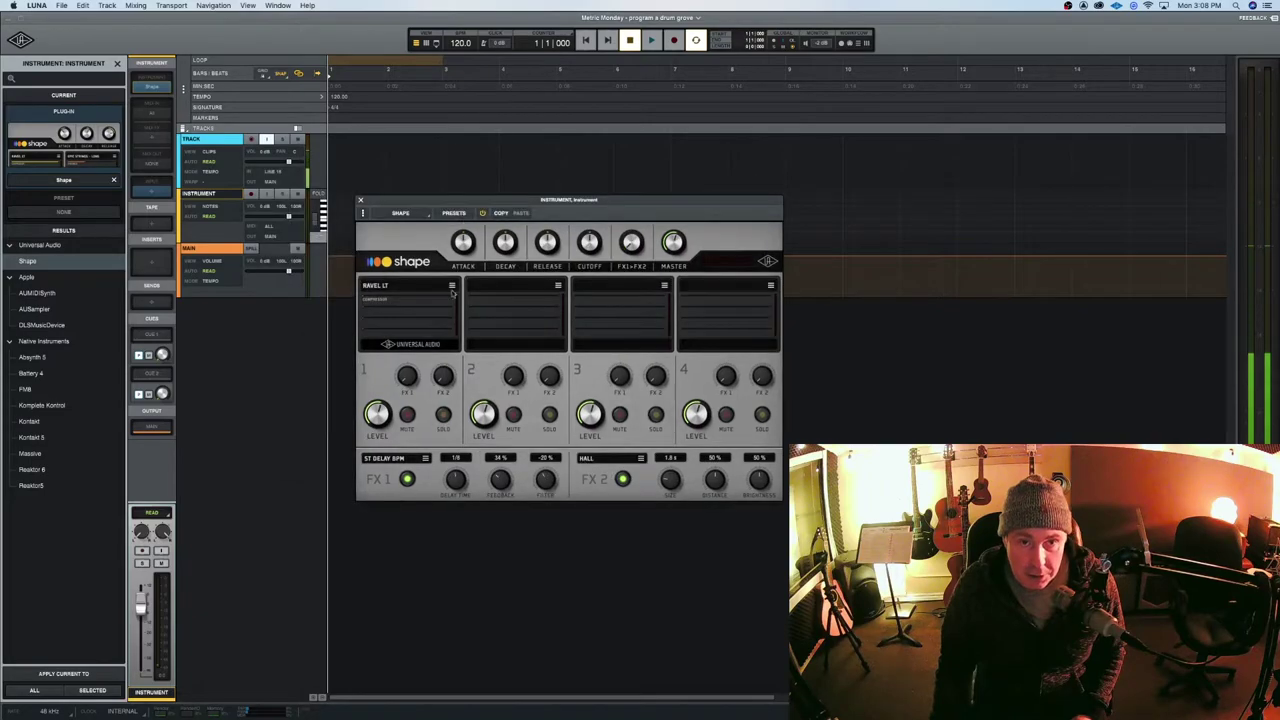
Load a kit from the Drums category into part 1 of the Shape instrument.
click(410, 315)
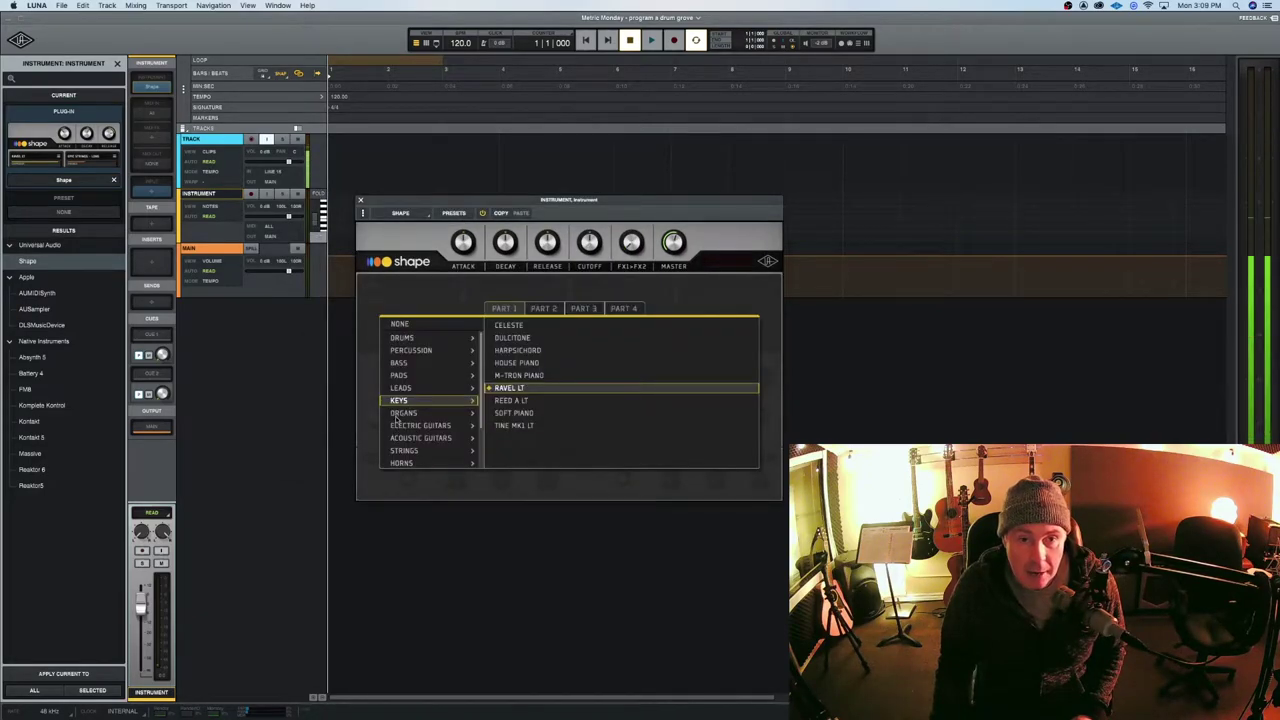
click(401, 337)
click(517, 363)
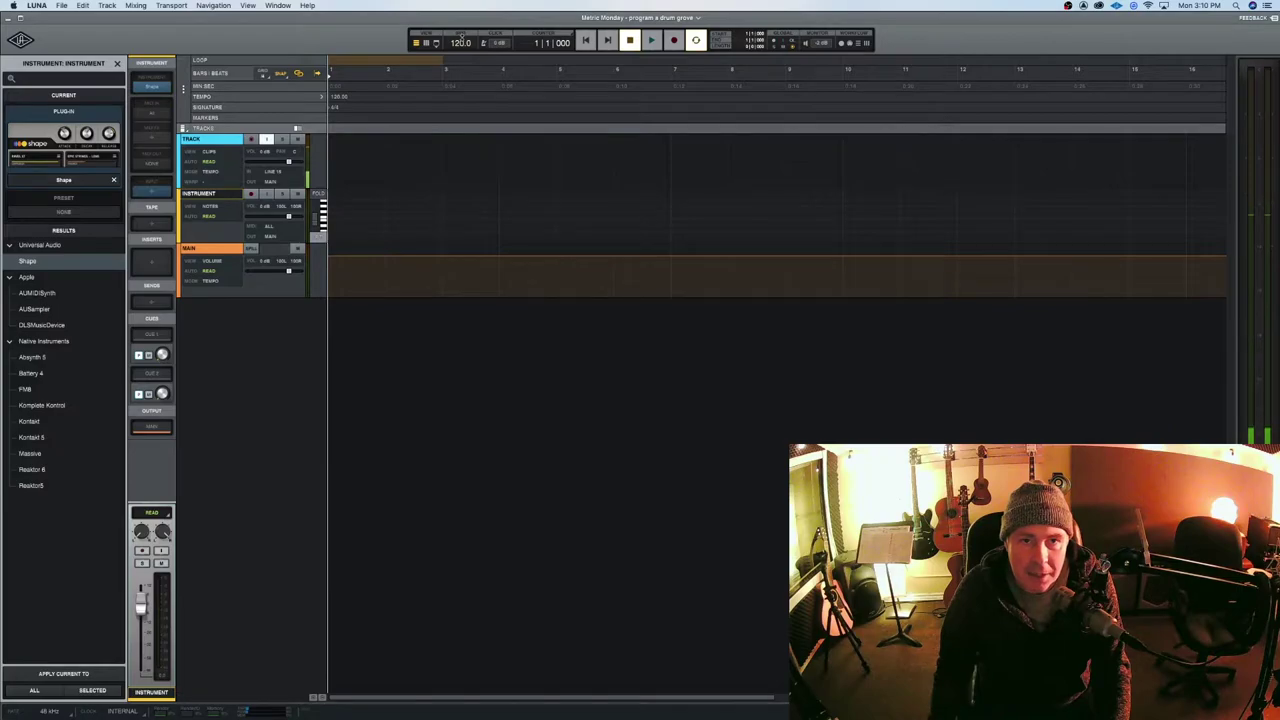
Set the tempo to 90 BPM and enlarge the instrument track's height to fill most of the timeline.
drag(460, 41, 463, 53)
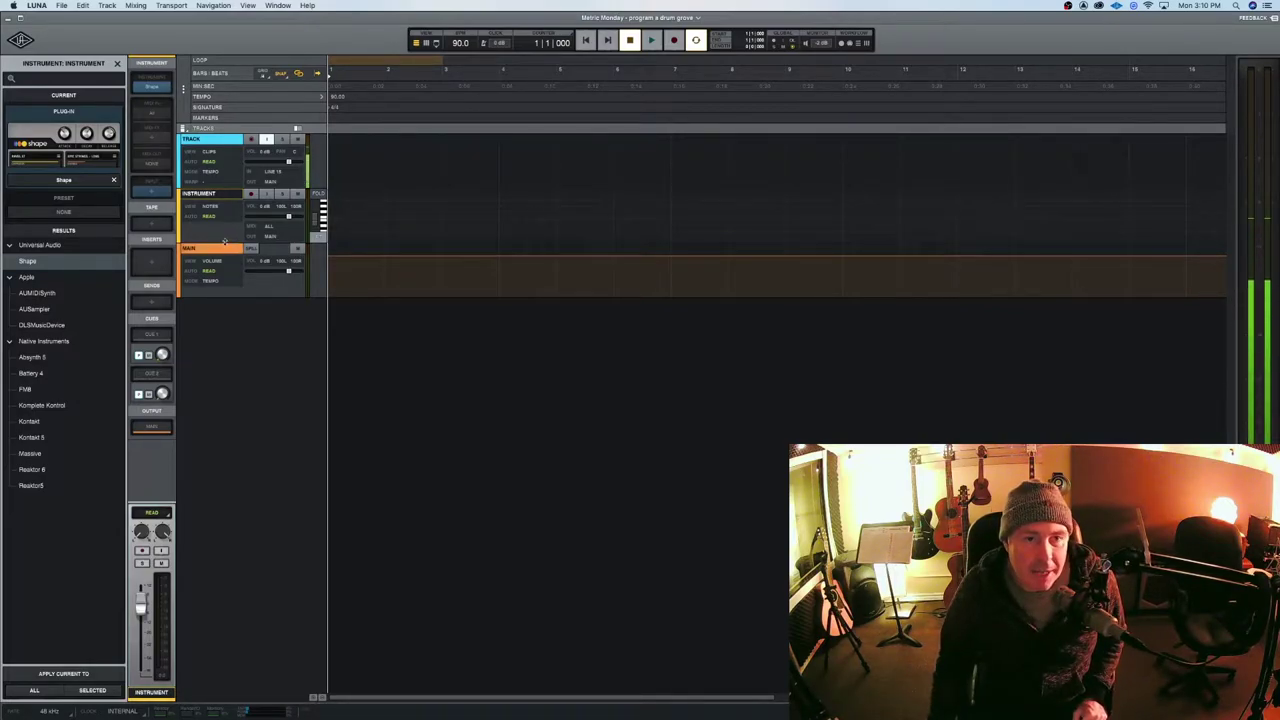
drag(225, 242, 249, 660)
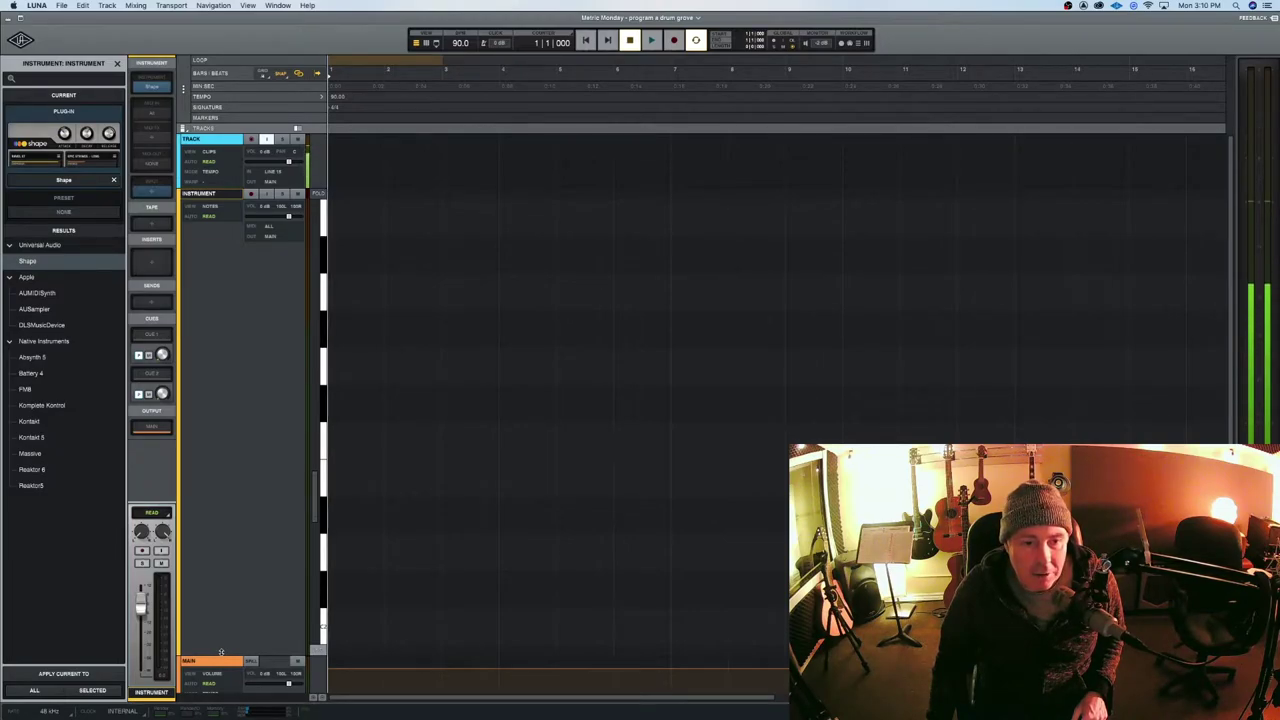
drag(221, 652, 250, 656)
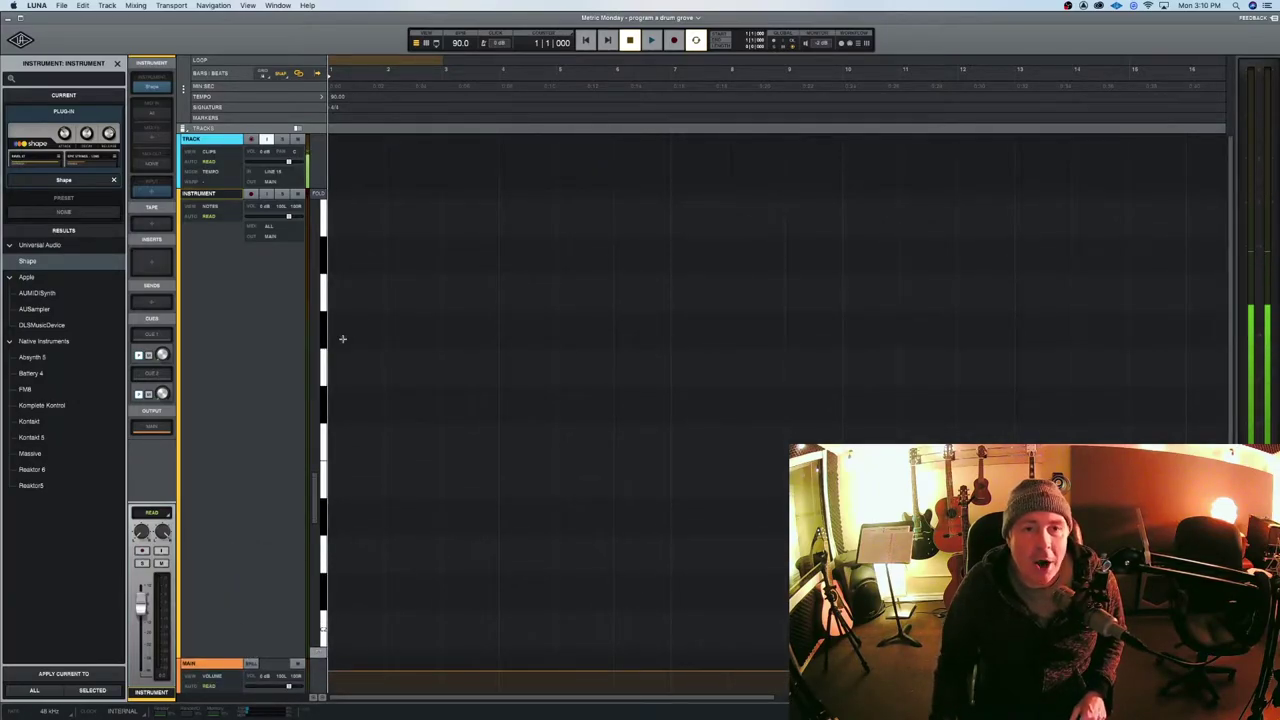
Set the snap grid resolution to 1/8 notes.
click(264, 76)
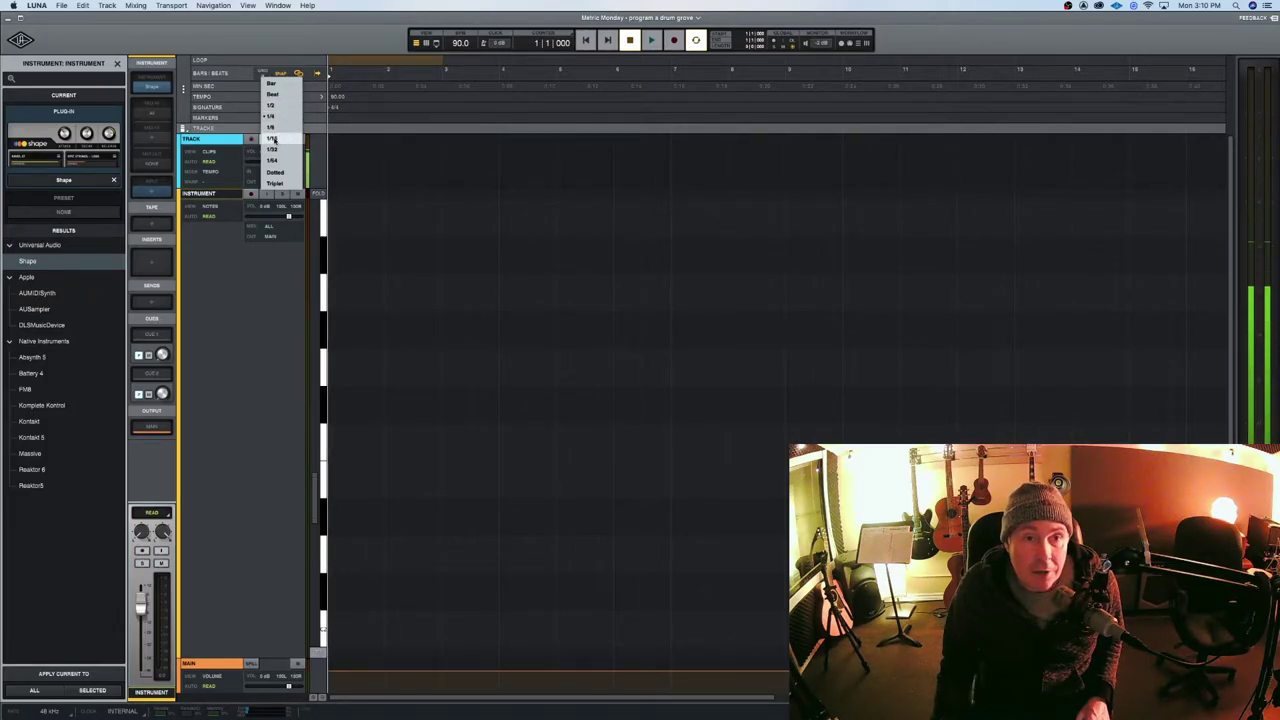
click(273, 138)
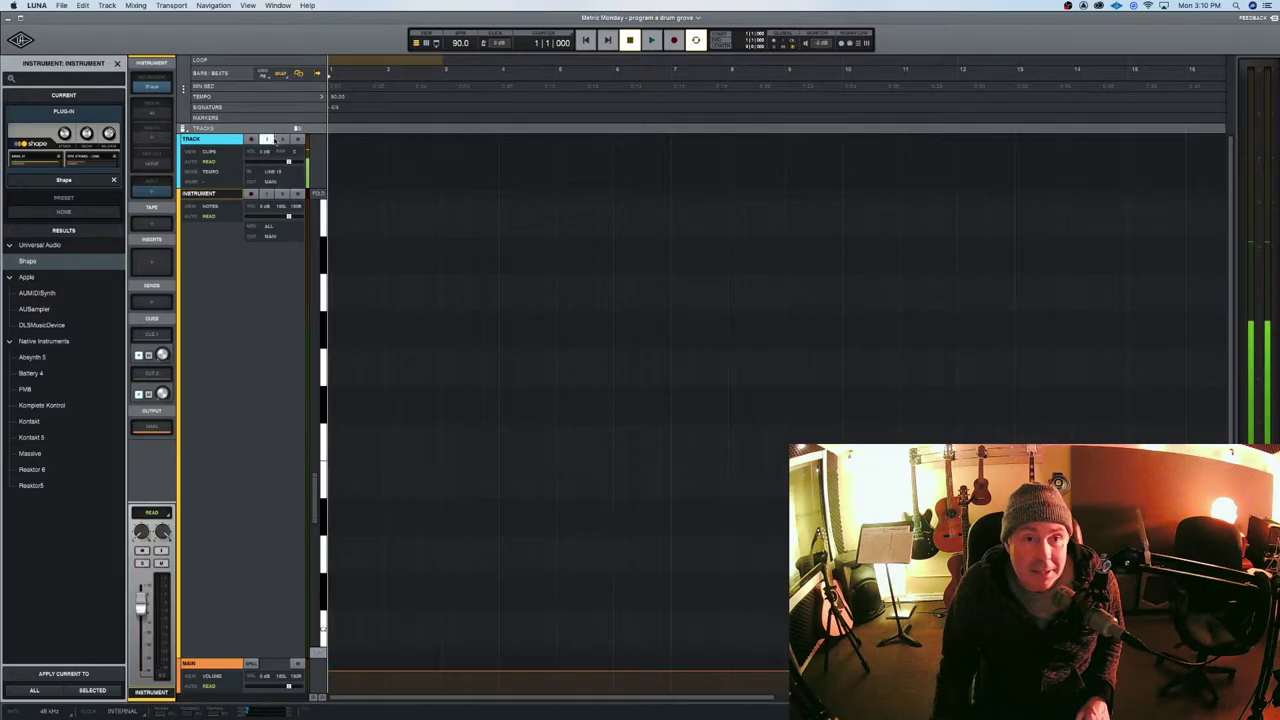
click(263, 74)
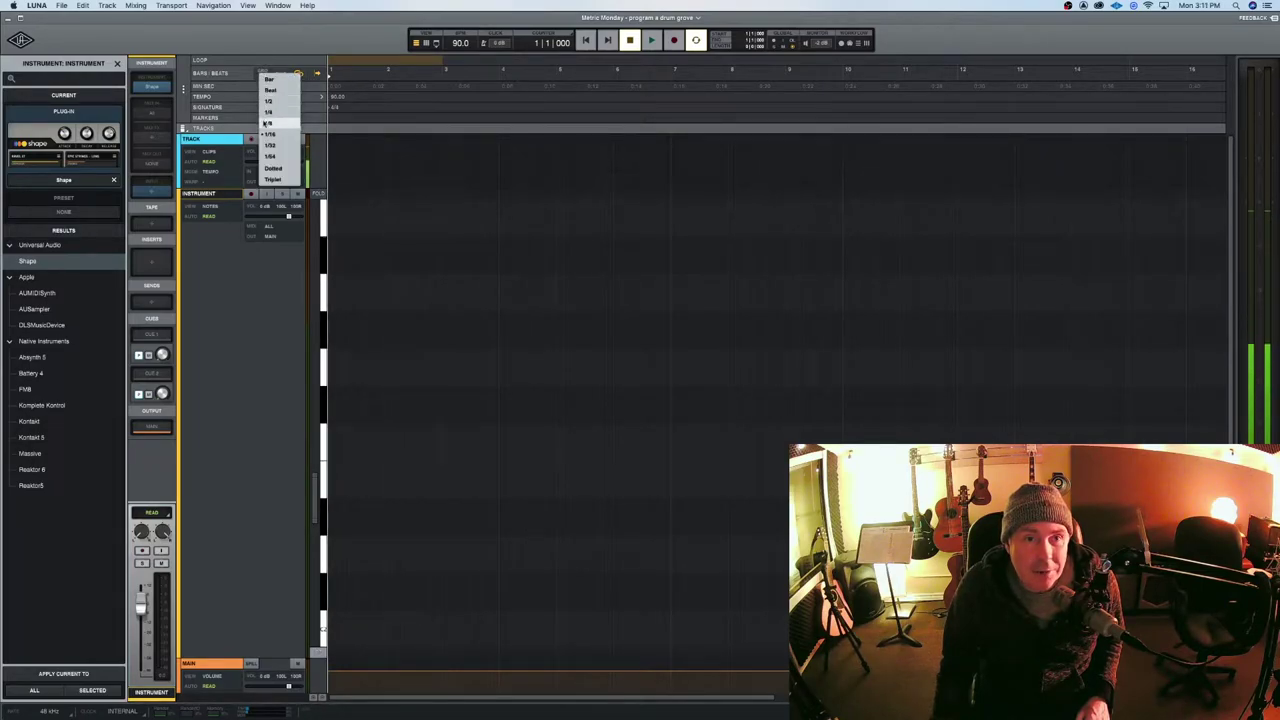
click(266, 122)
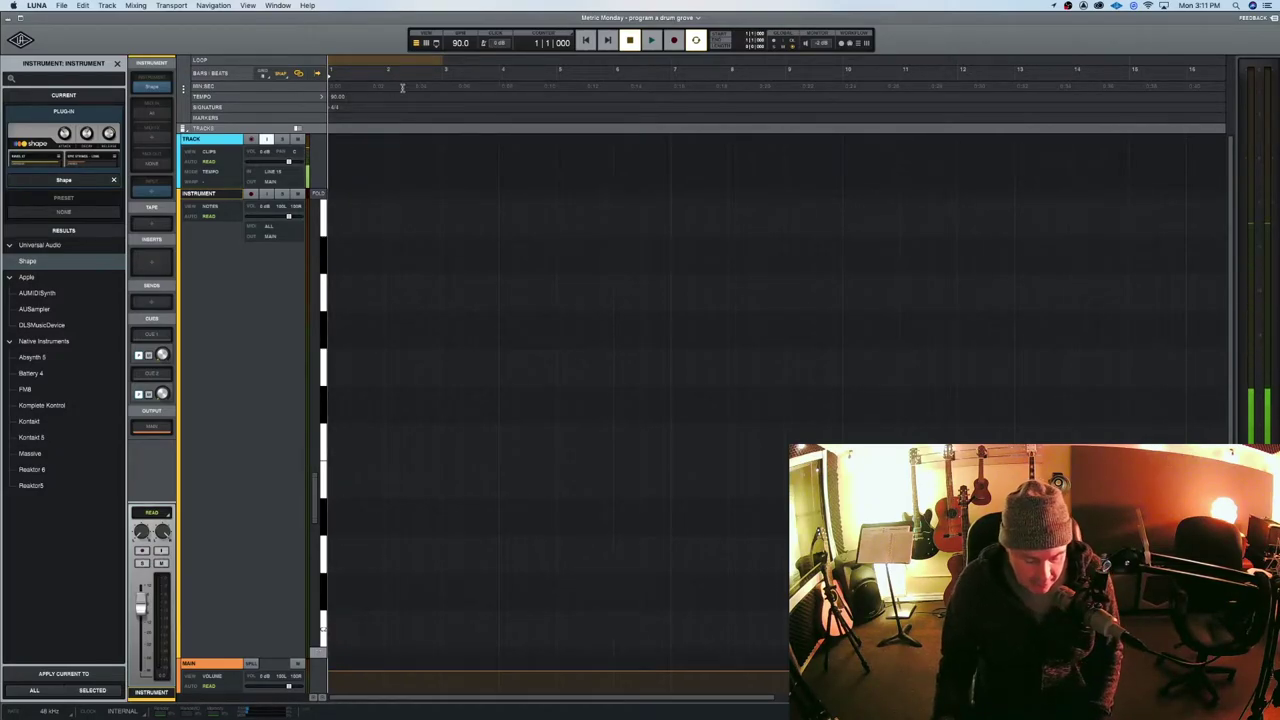
Draw an eighth note in the lowest visible C row on beat 1 of bar 1 of the instrument track.
key(t)
key(super+bracketright)
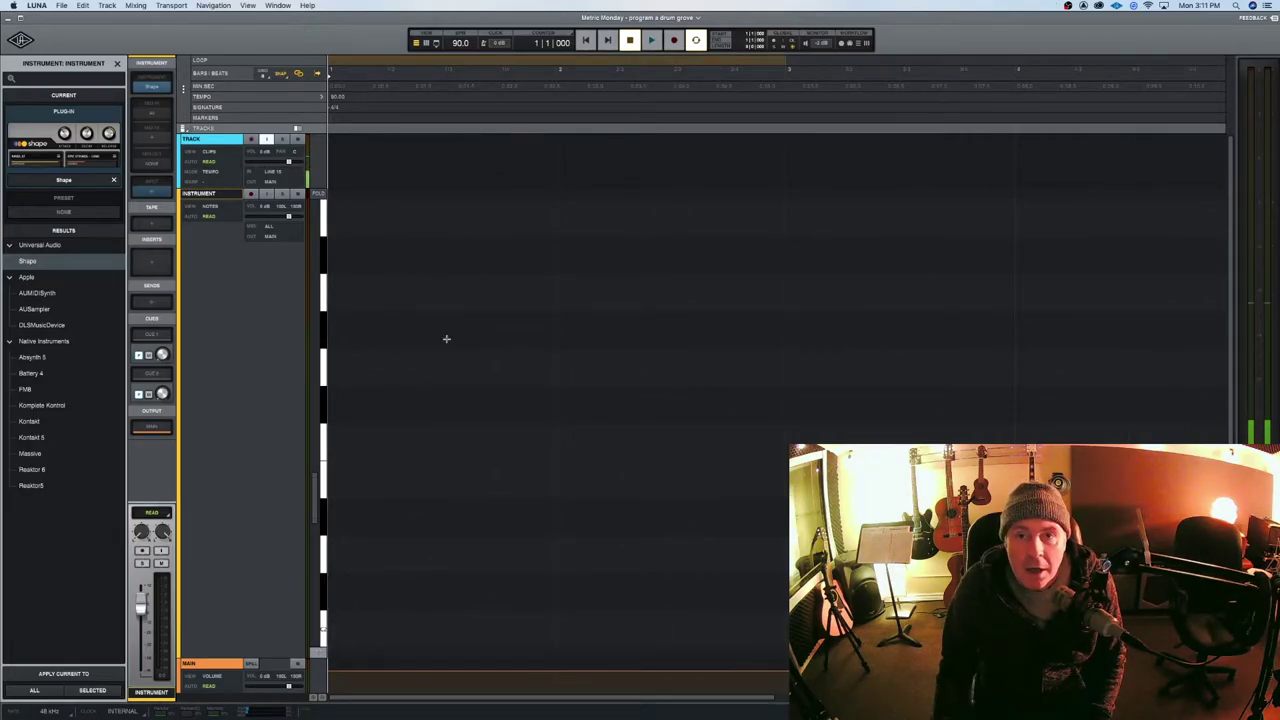
key(super+bracketleft)
key(super+bracketleft)
key(super+bracketright)
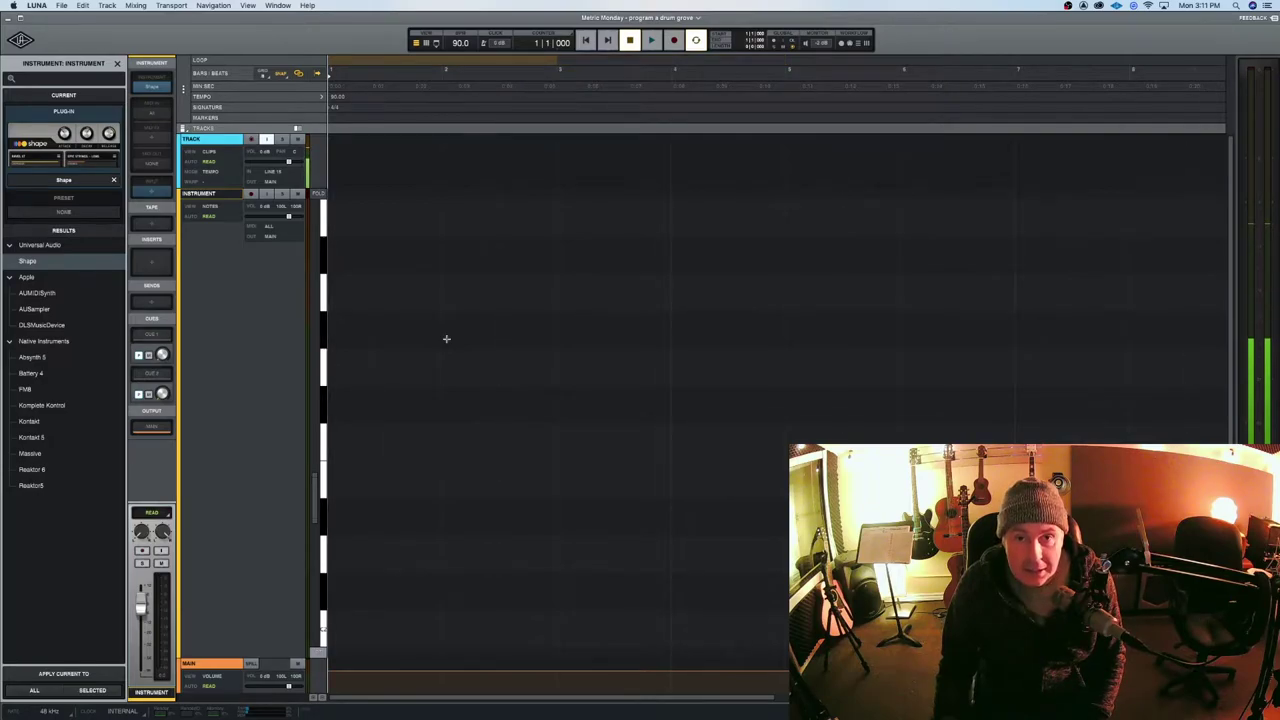
key(super+bracketright)
key(super+bracketright)
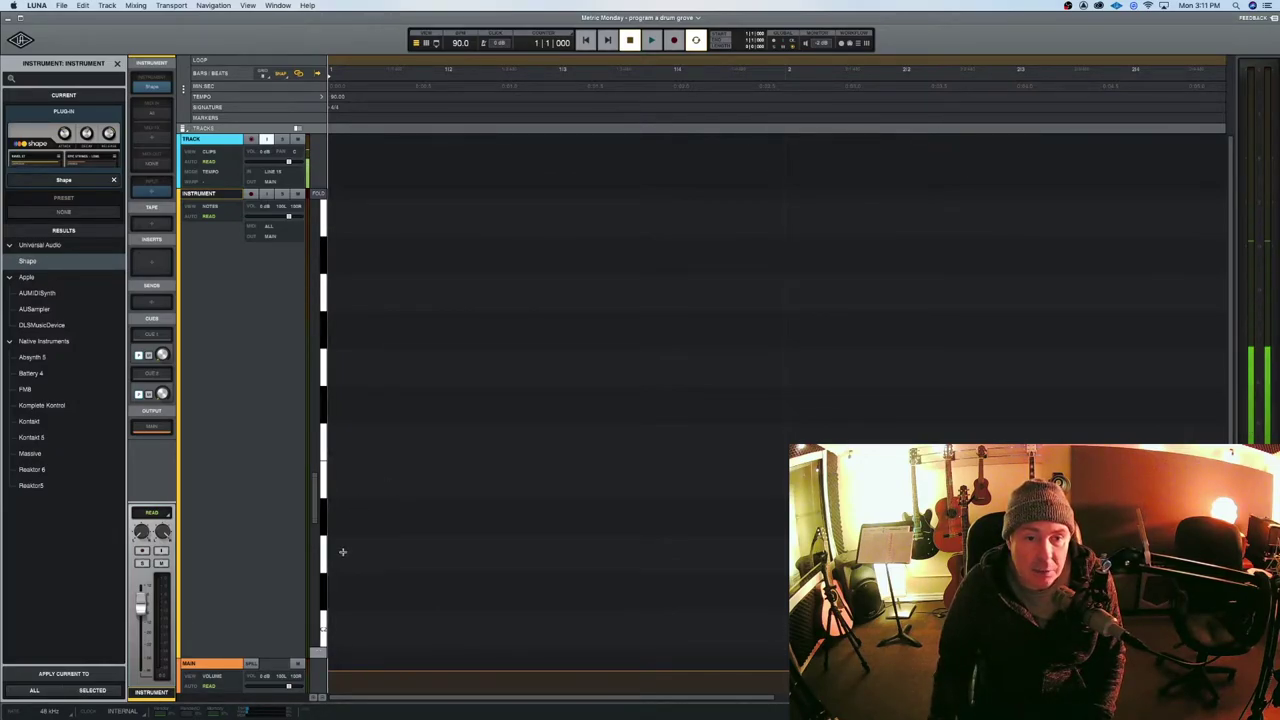
double_click(360, 628)
mouse_move(360, 631)
mouse_down()
mouse_move(354, 554)
mouse_move(348, 624)
mouse_up()
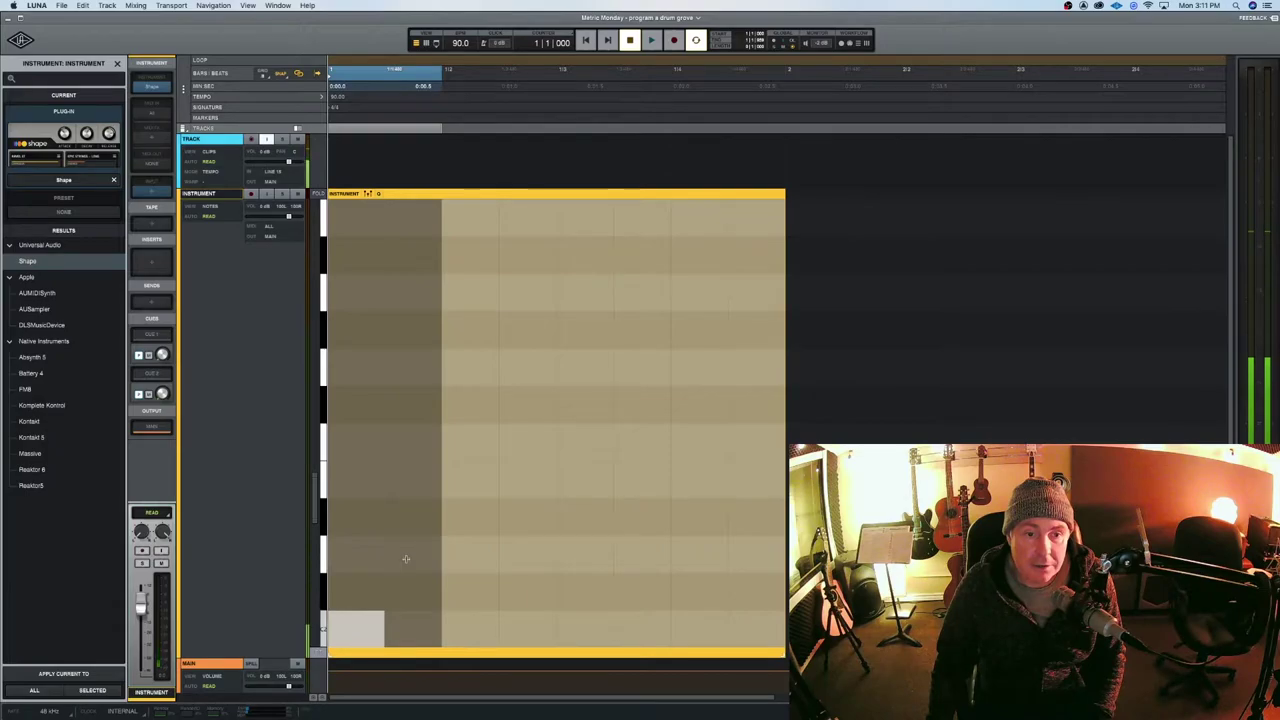
Fill the rest of bar 1 in the C row with consecutive eighth notes.
scroll(405, 559, down, 2)
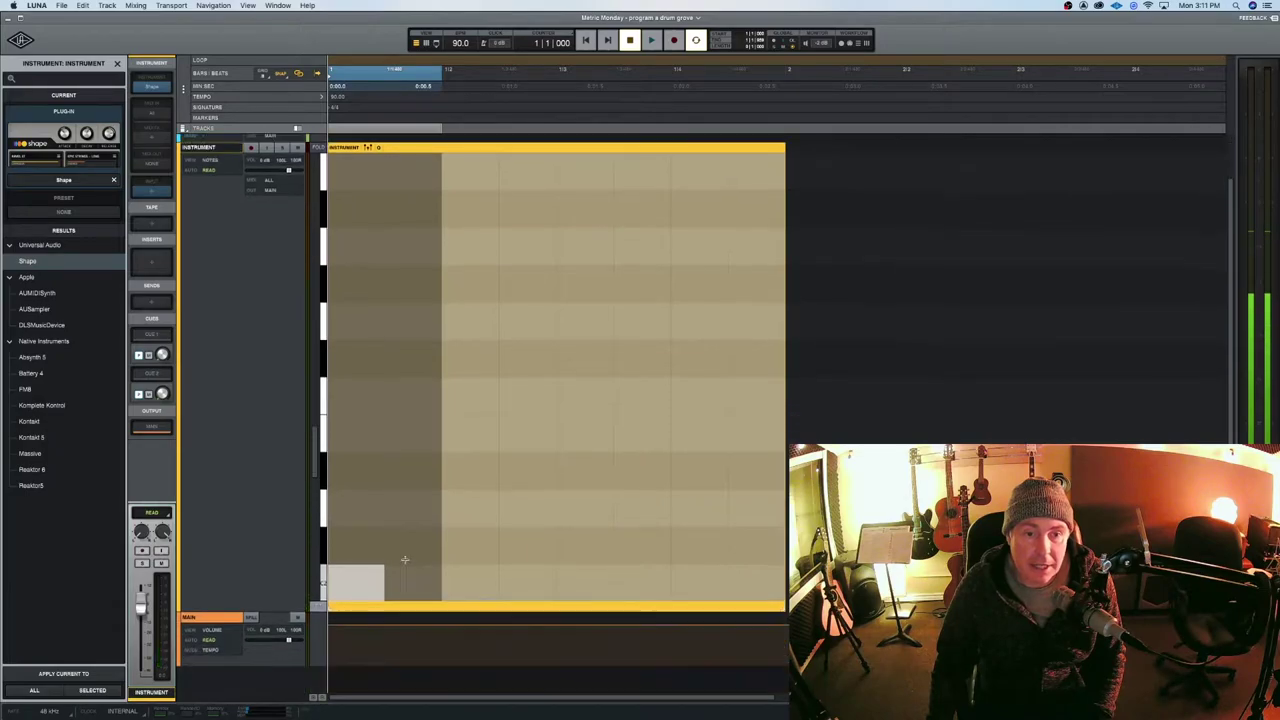
click(355, 589)
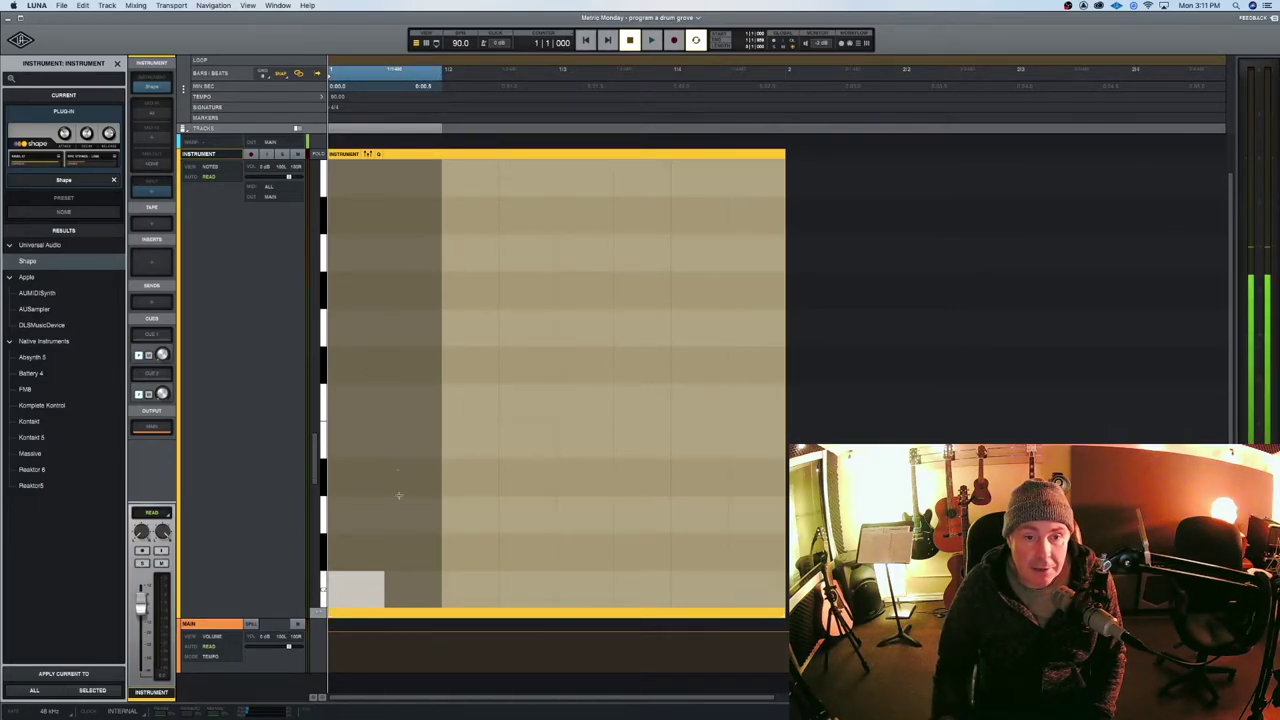
double_click(411, 594)
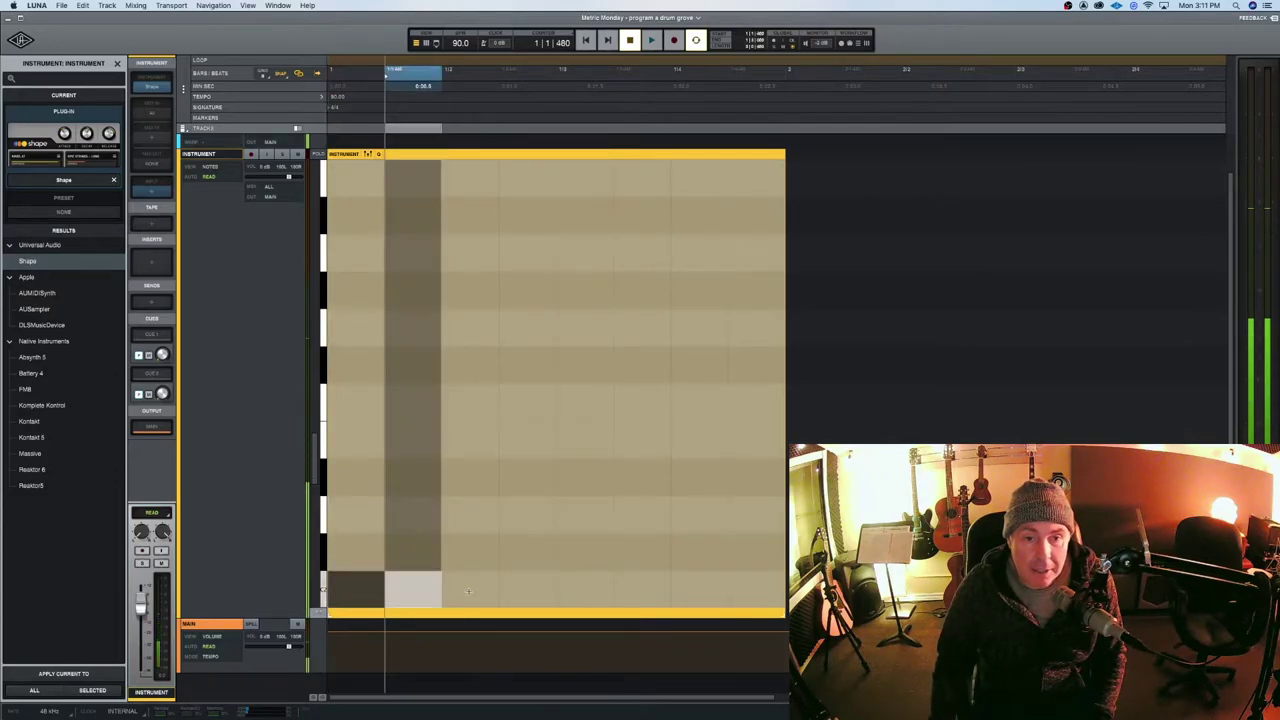
double_click(471, 594)
click(517, 592)
drag(517, 592, 706, 592)
double_click(699, 591)
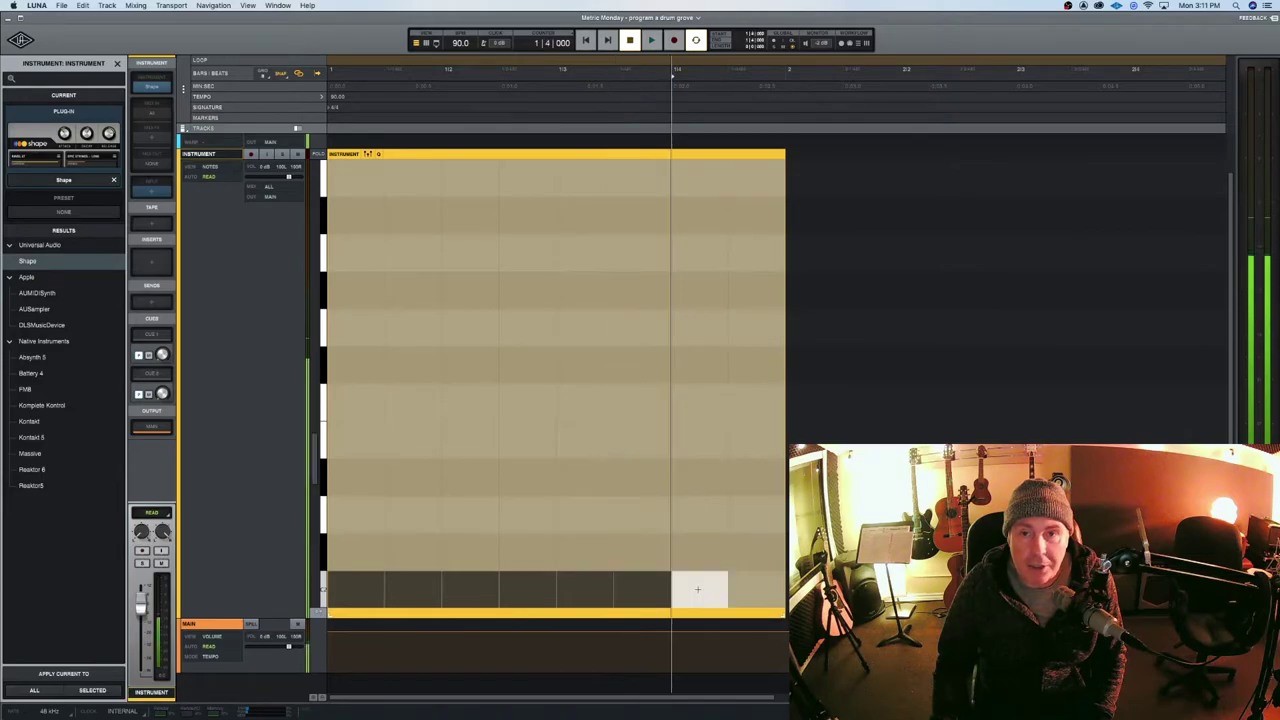
double_click(763, 591)
Select the whole one-bar clip, play it back to hear the eighth notes, and stop playback.
click(466, 156)
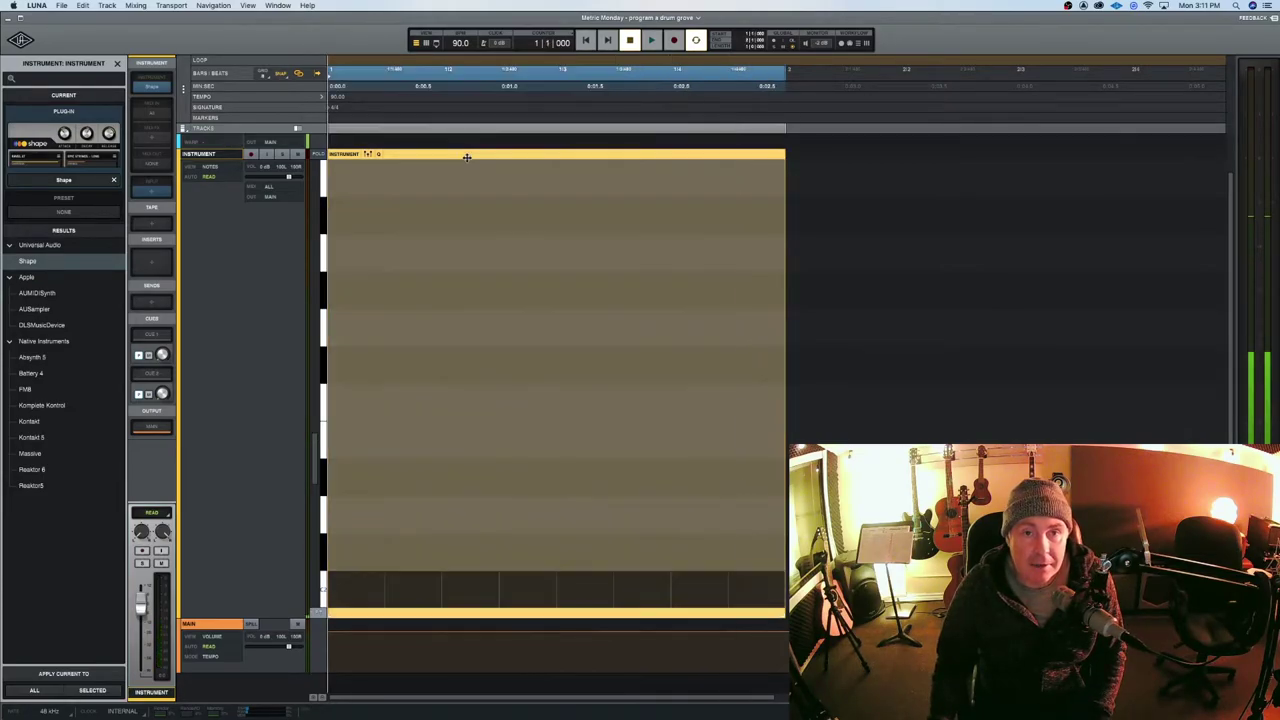
click(652, 41)
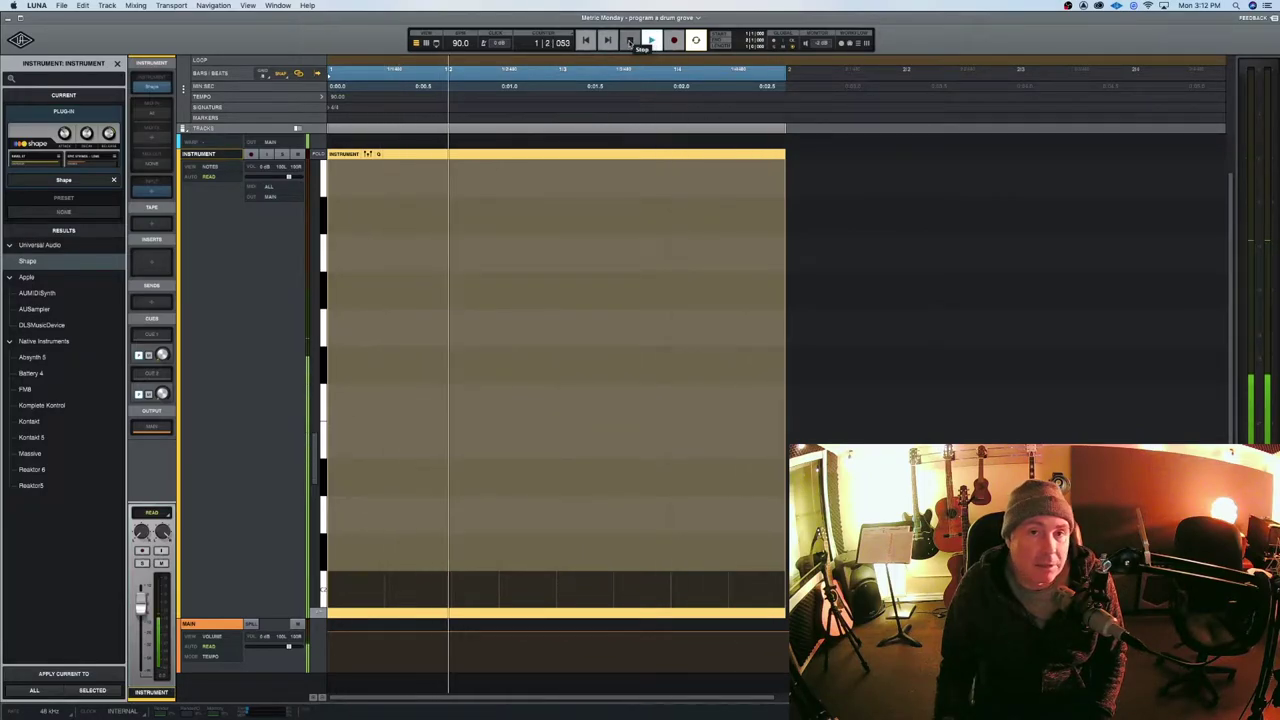
click(629, 41)
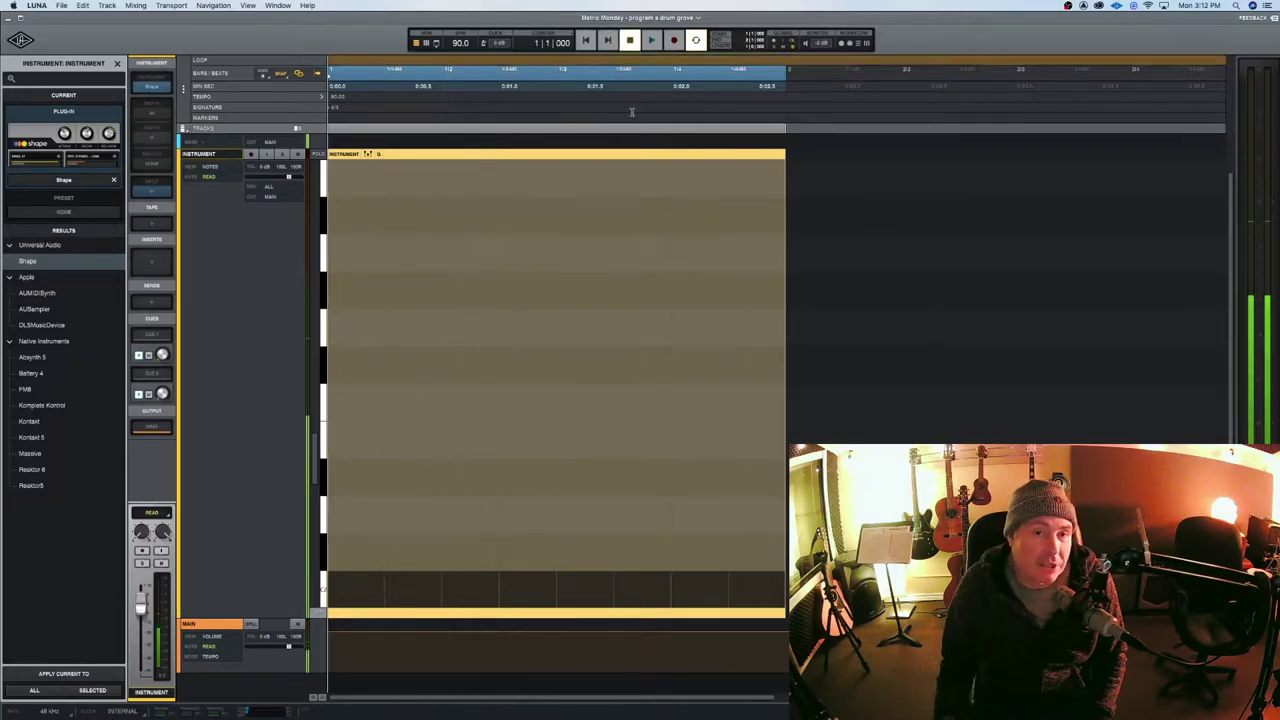
Delete all the C notes in bar 1 except the one on beat 1.
click(408, 592)
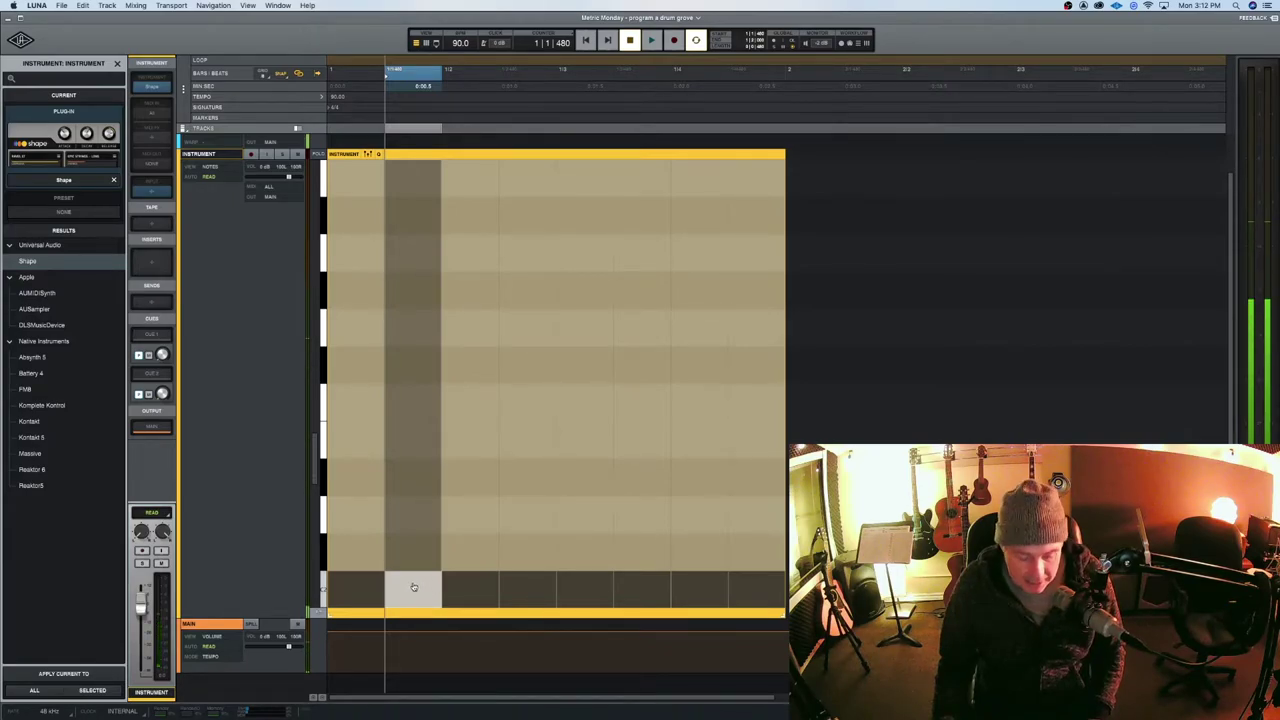
click(486, 590)
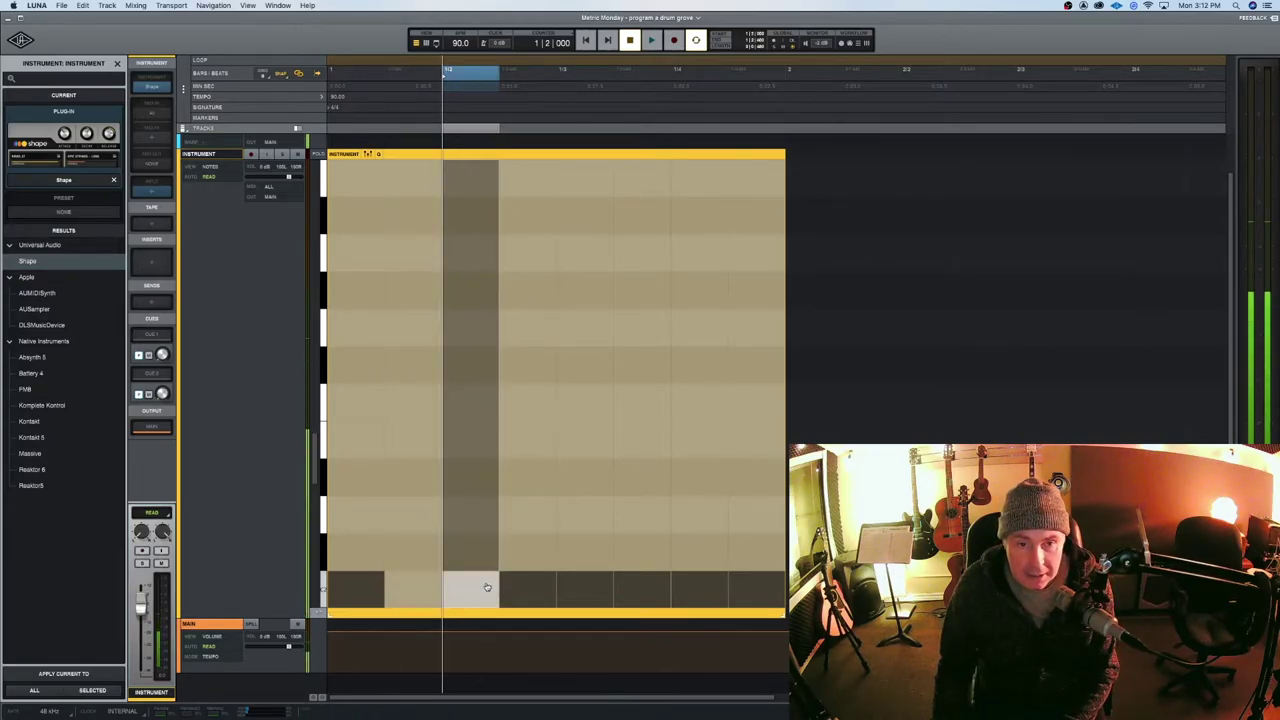
click(535, 591)
click(587, 594)
click(648, 595)
click(706, 594)
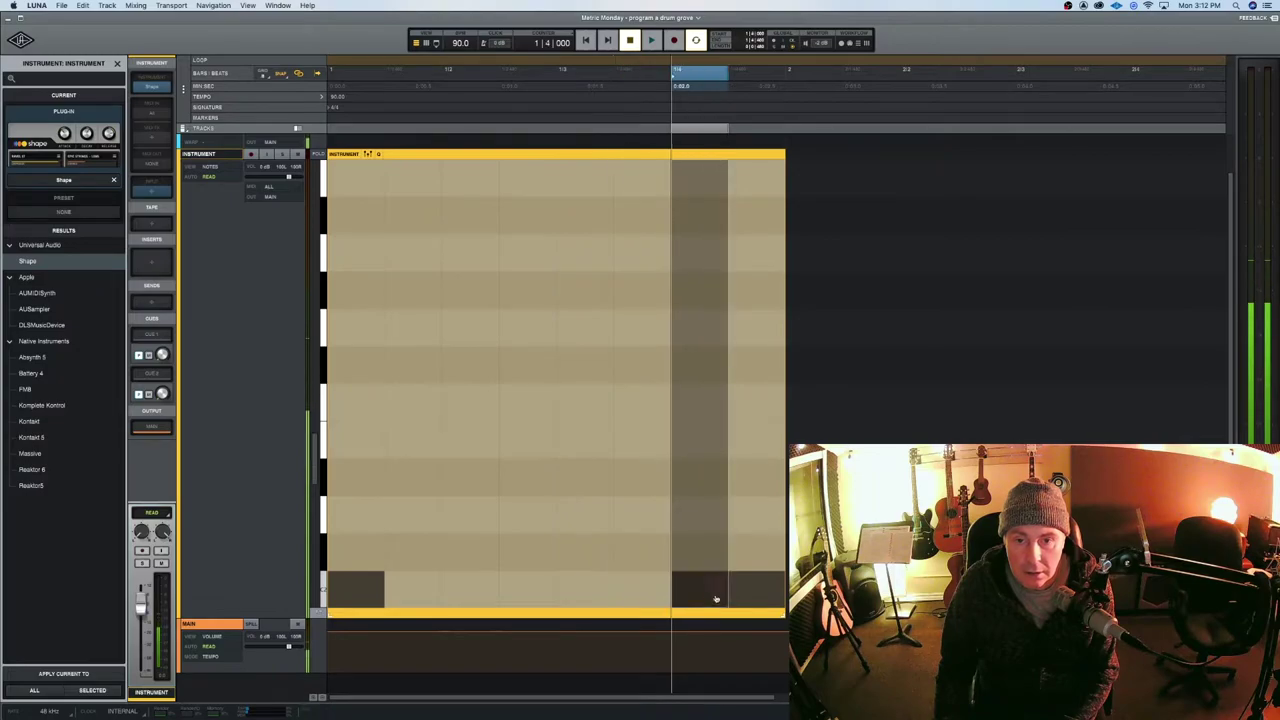
click(745, 598)
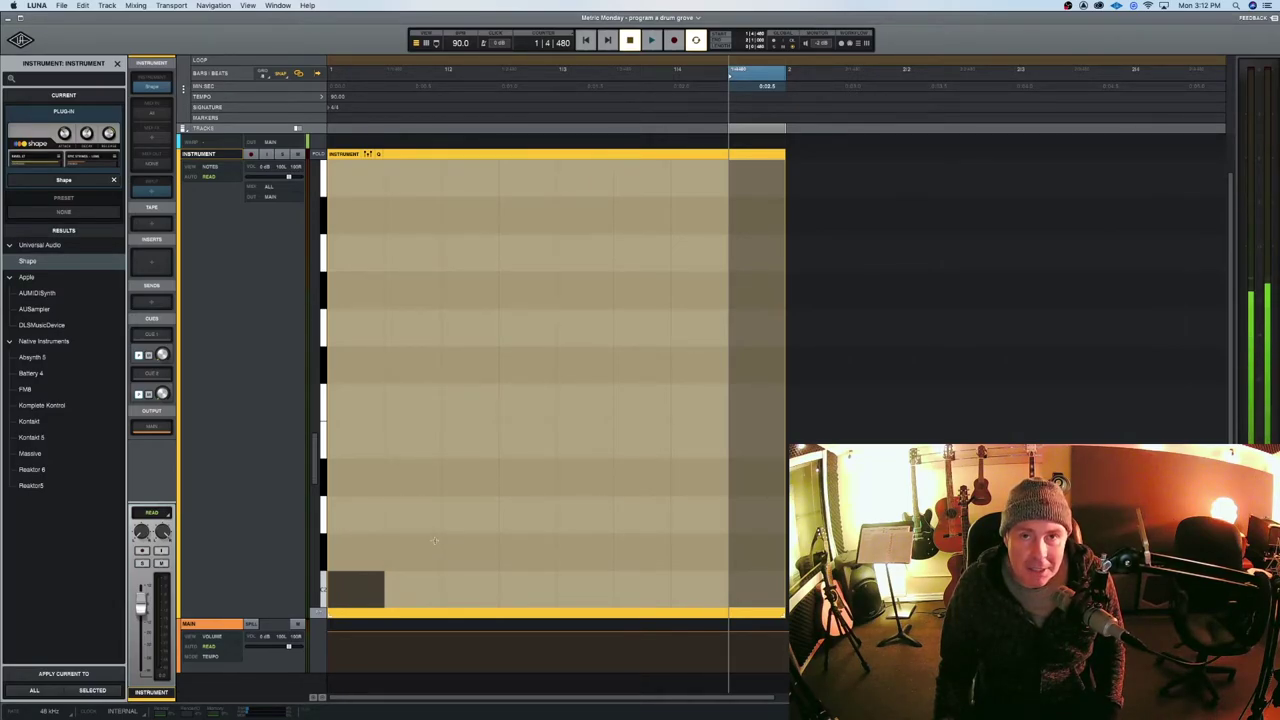
Add an eighth note on beat 2 in the D row above the C notes and play the pattern from the start.
click(354, 597)
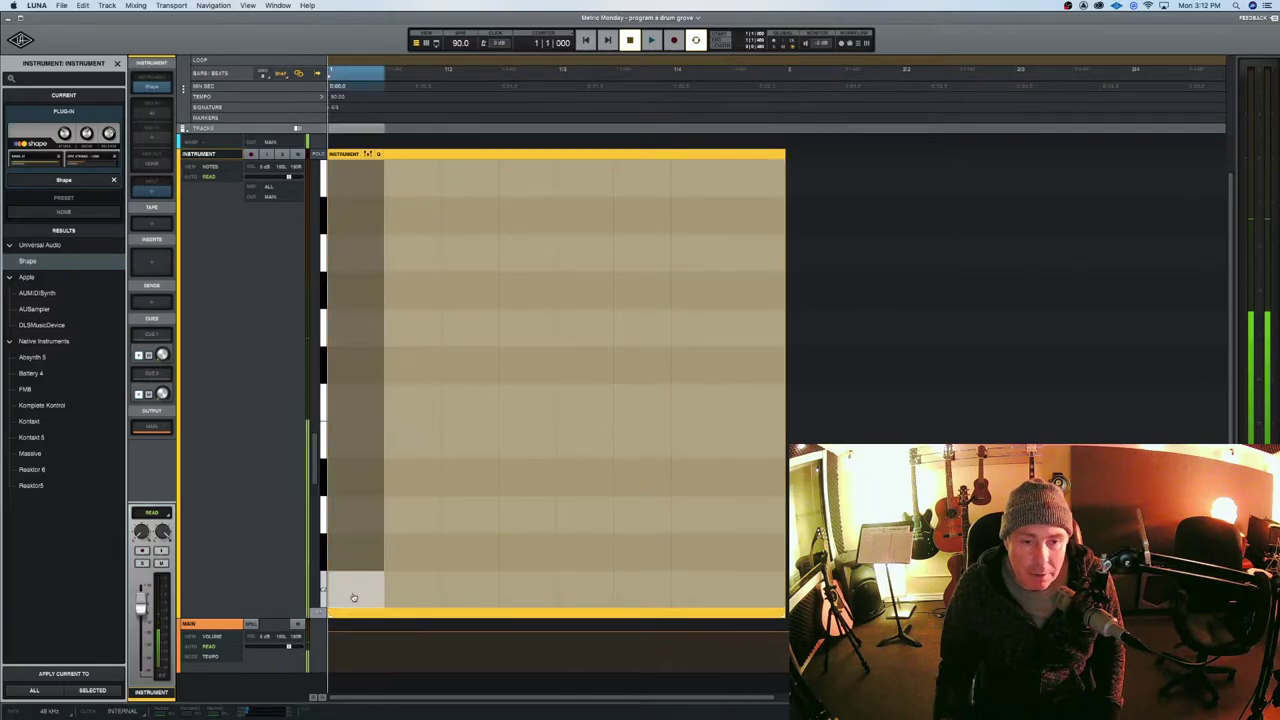
click(466, 554)
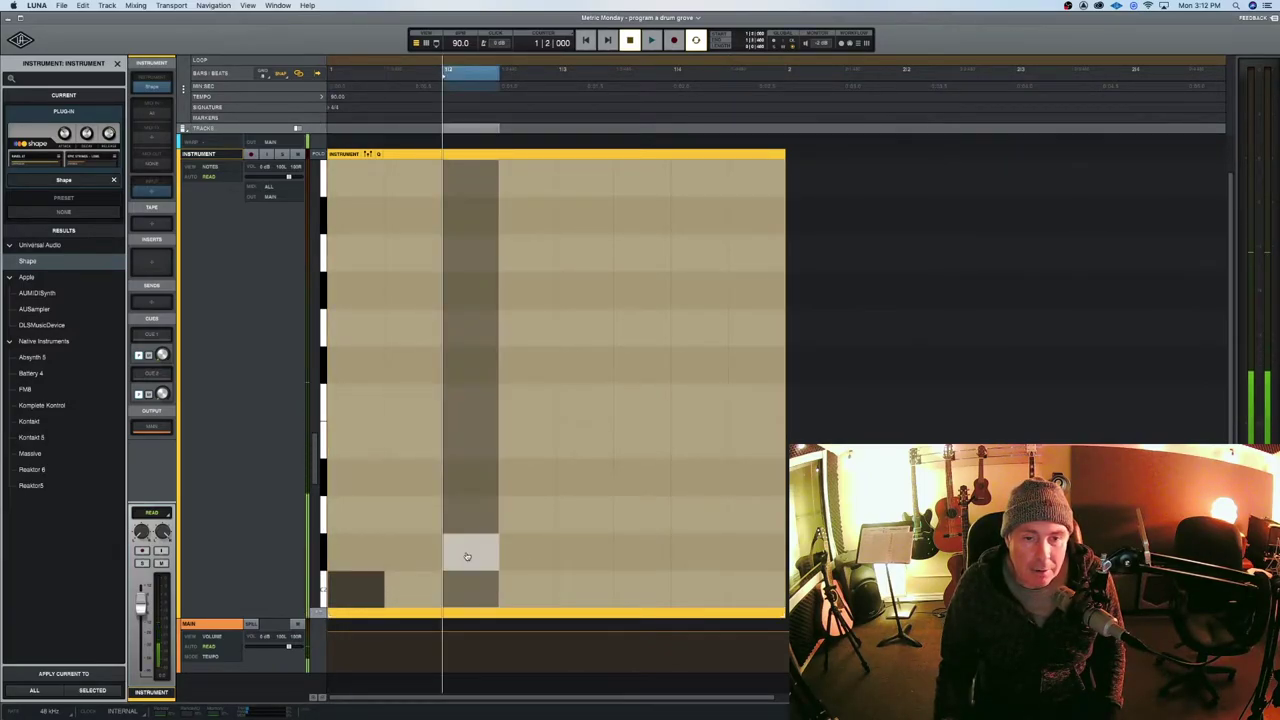
drag(466, 554, 464, 513)
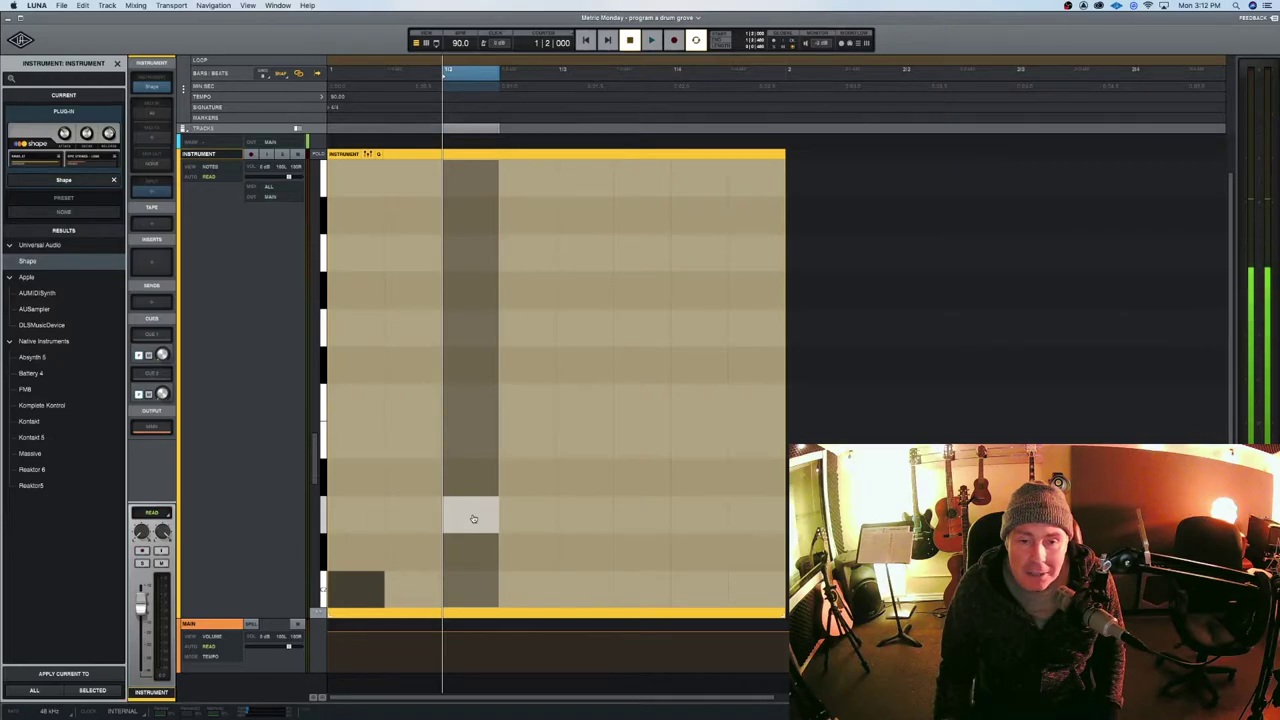
key(Return)
key(space)
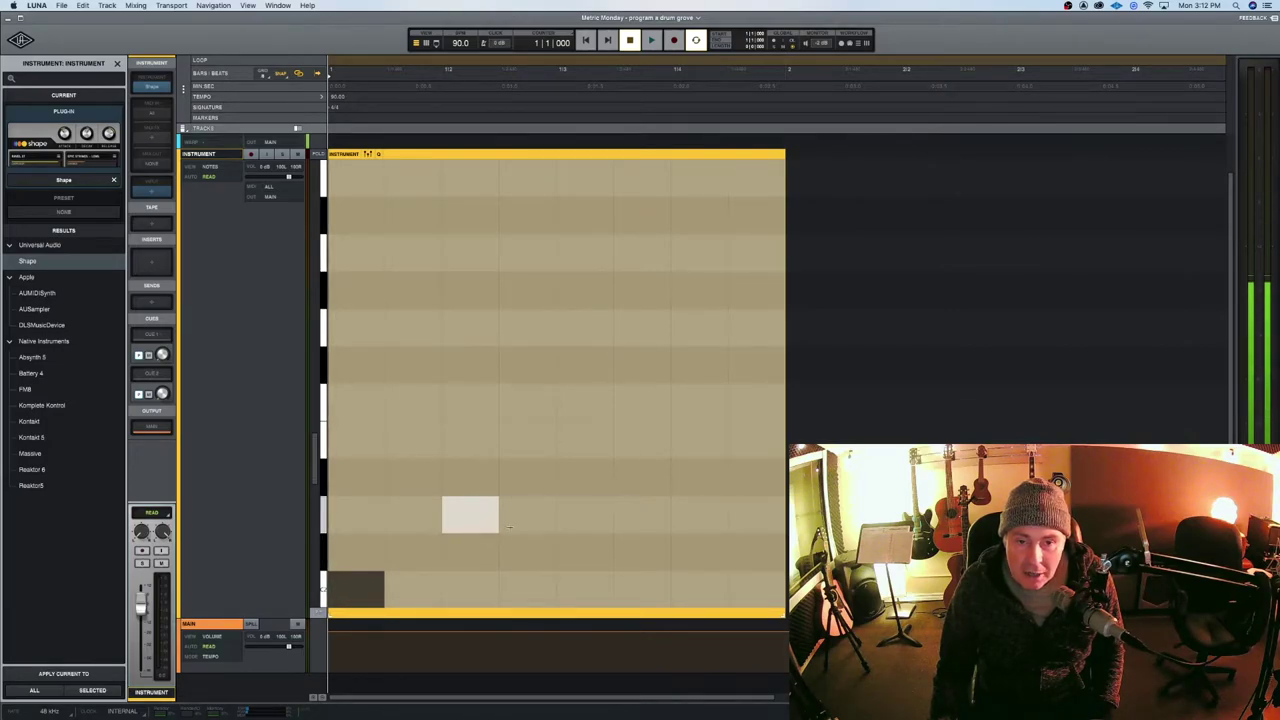
Add a C note on beat 3 and a D note on beat 4, and play the whole clip.
click(575, 586)
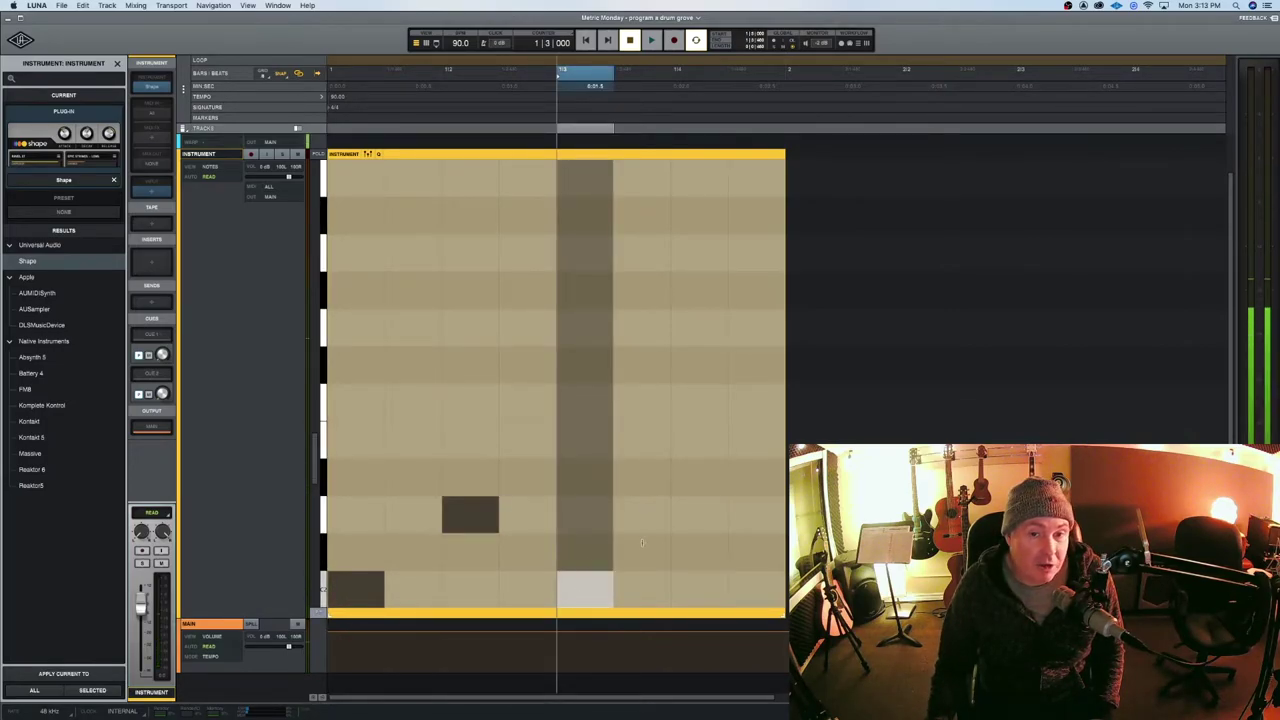
click(682, 521)
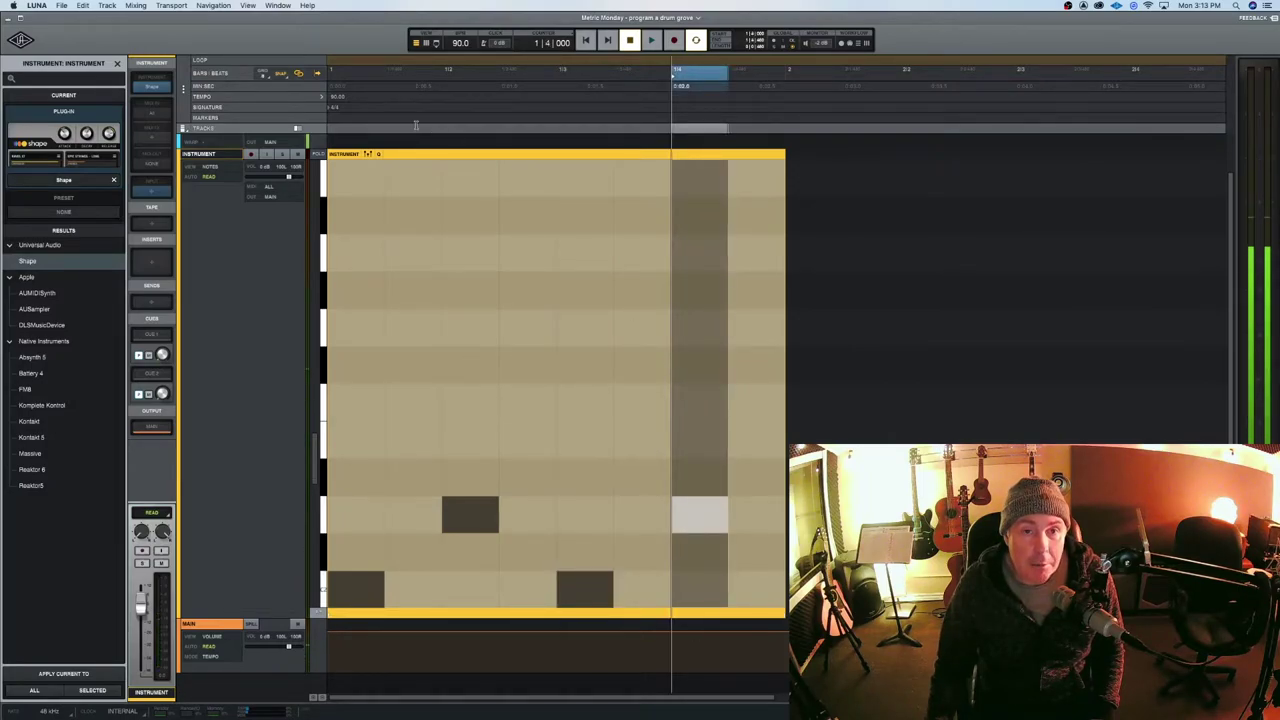
click(438, 153)
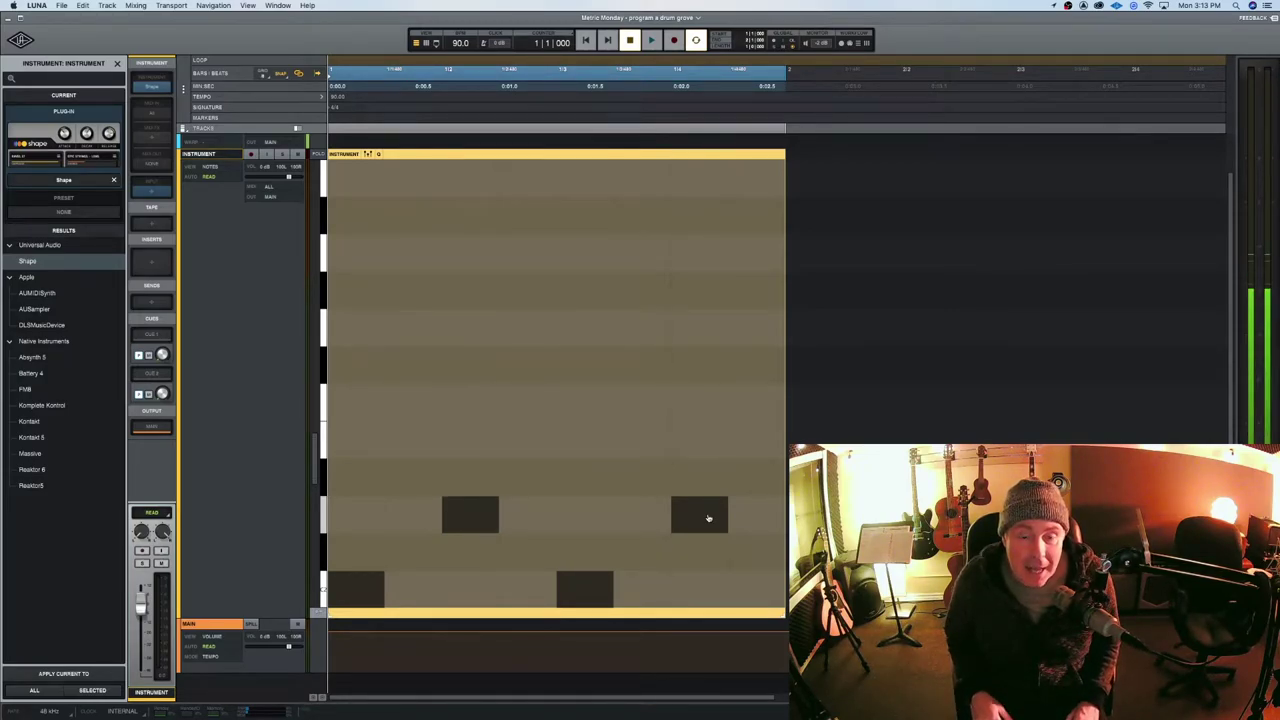
key(space)
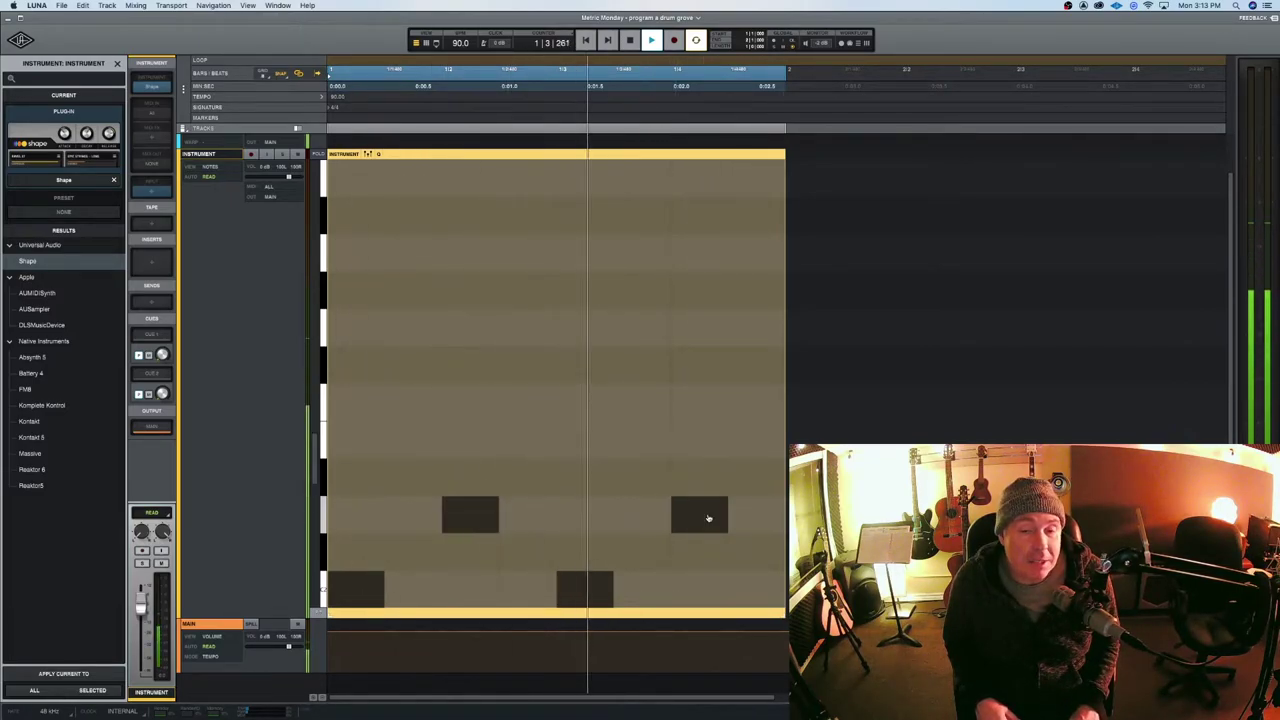
Stop playback and fill the F# row with eight consecutive eighth notes across bar 1.
key(space)
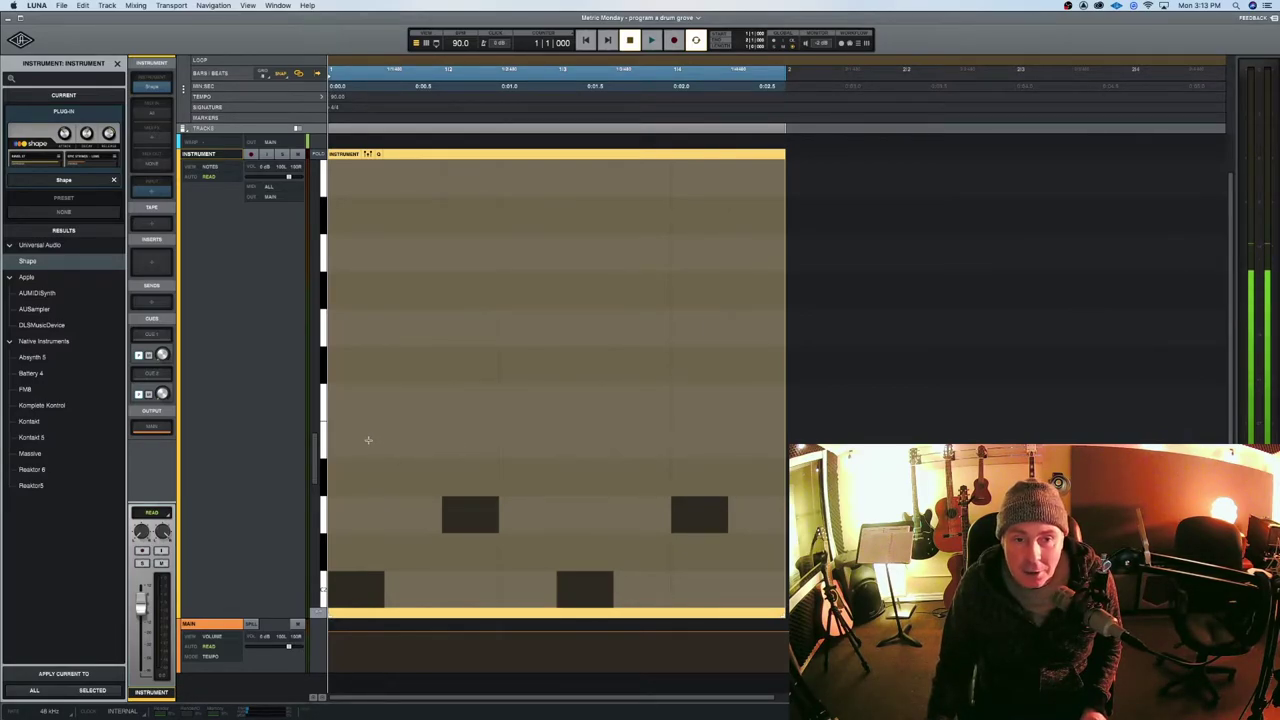
click(368, 440)
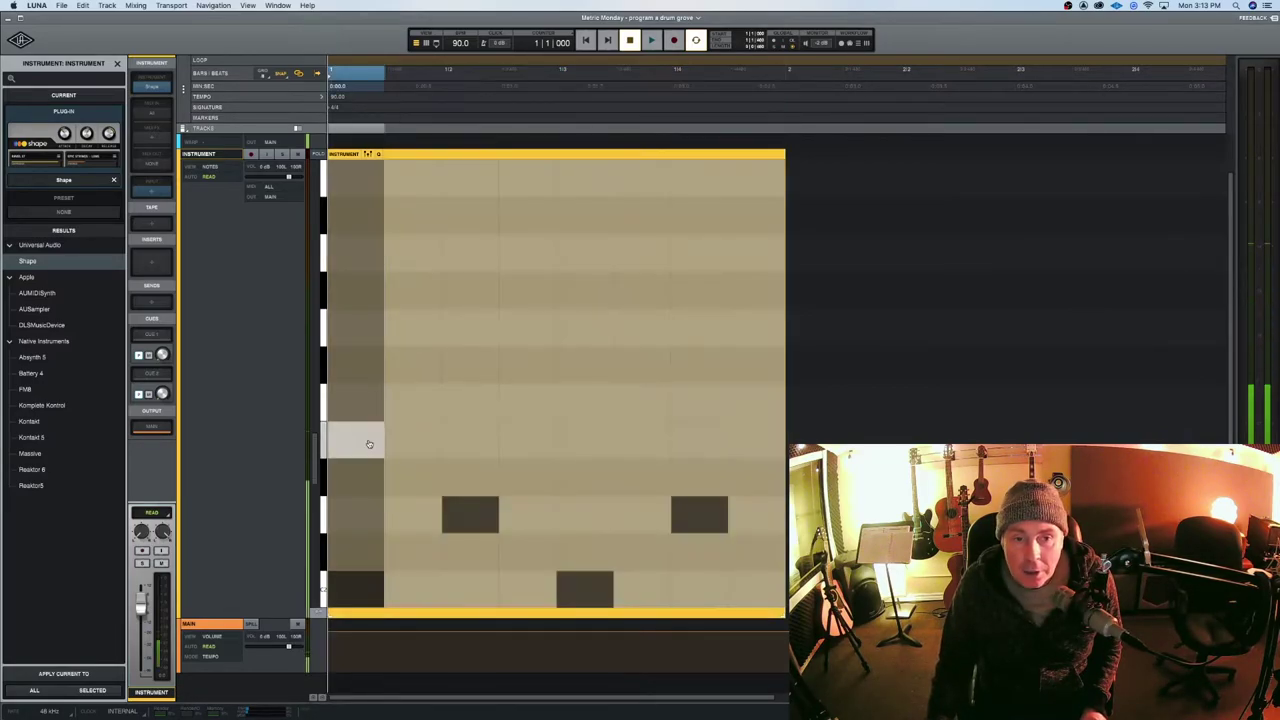
click(353, 370)
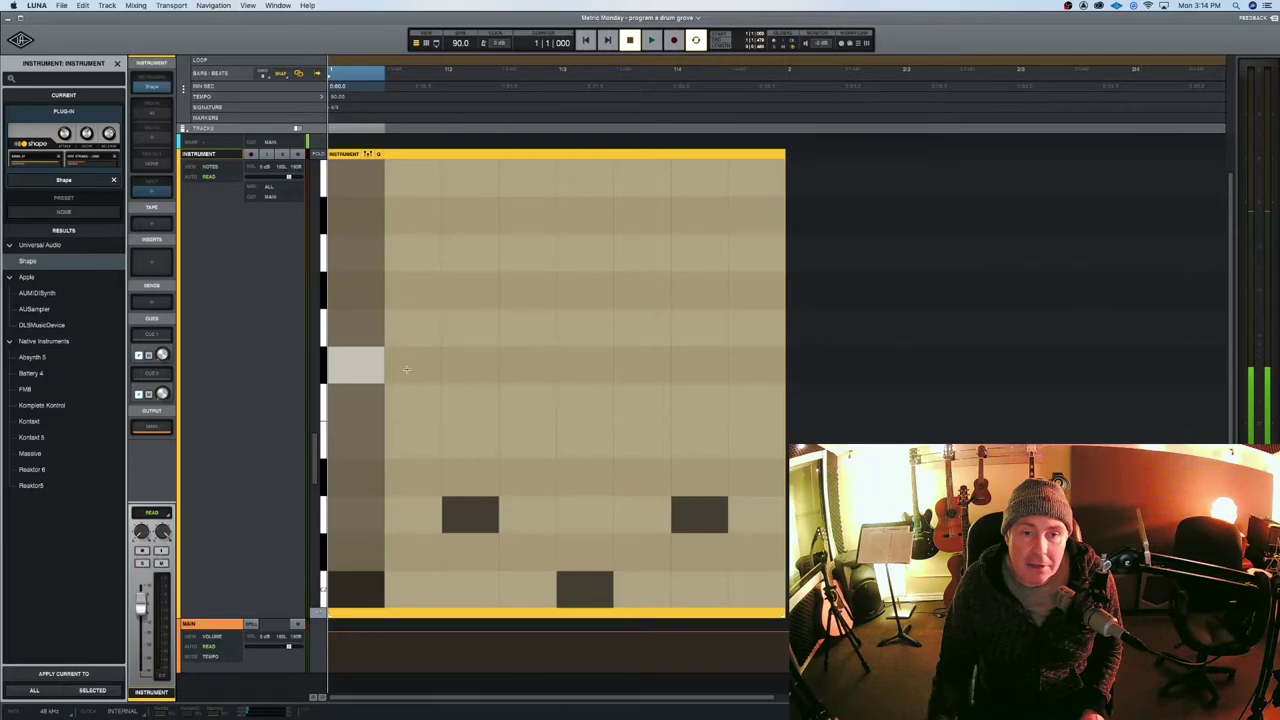
double_click(405, 369)
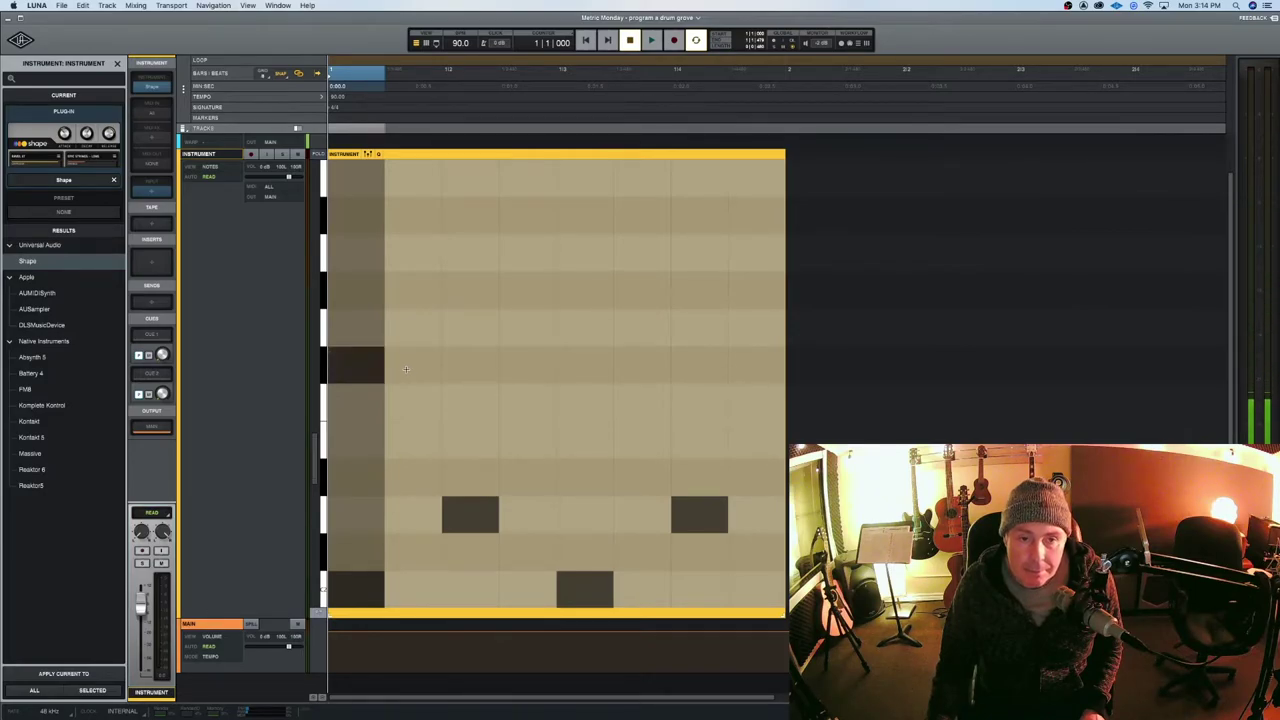
double_click(461, 368)
click(527, 368)
click(585, 368)
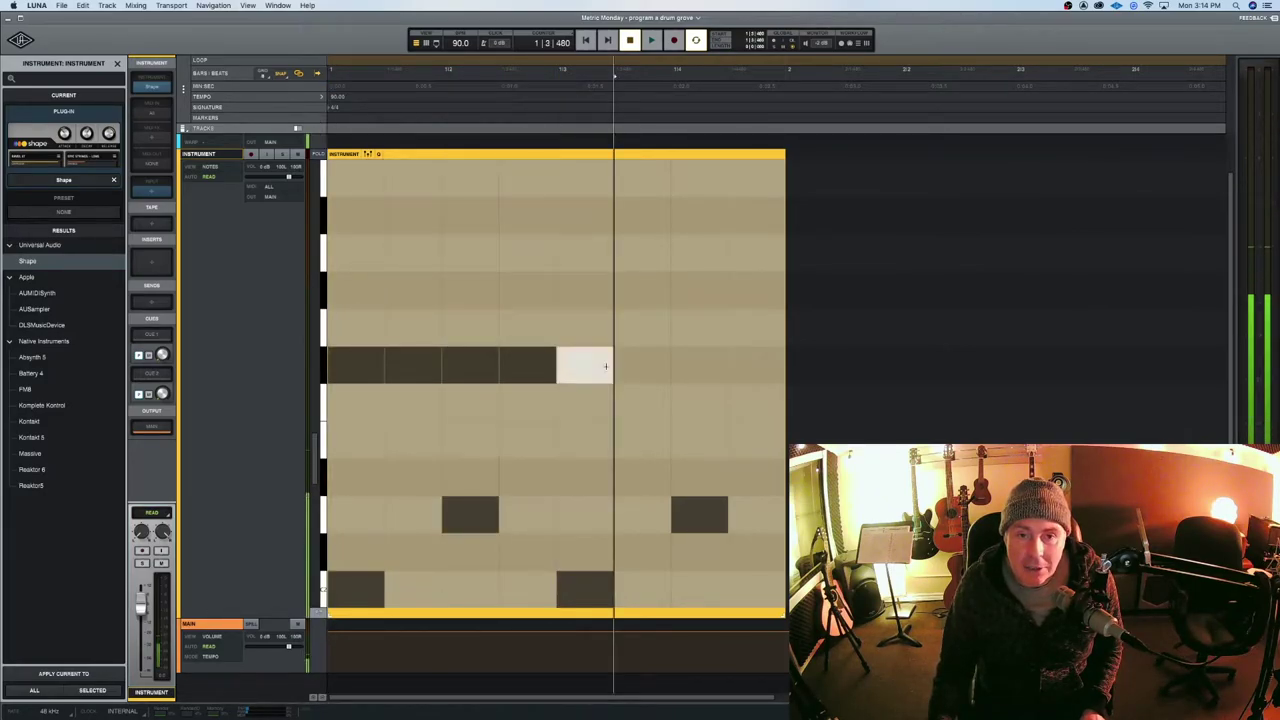
click(643, 368)
click(700, 368)
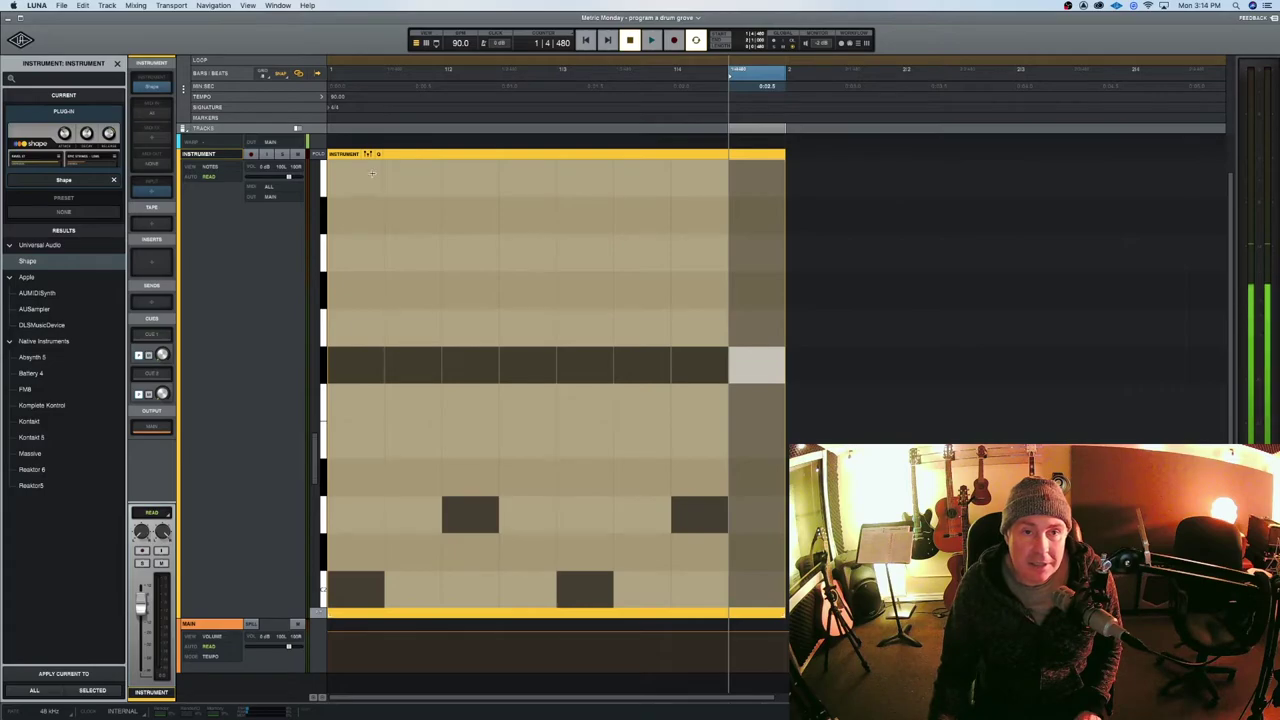
Select the whole clip, play the groove with the F# eighth notes, and stop playback.
click(458, 153)
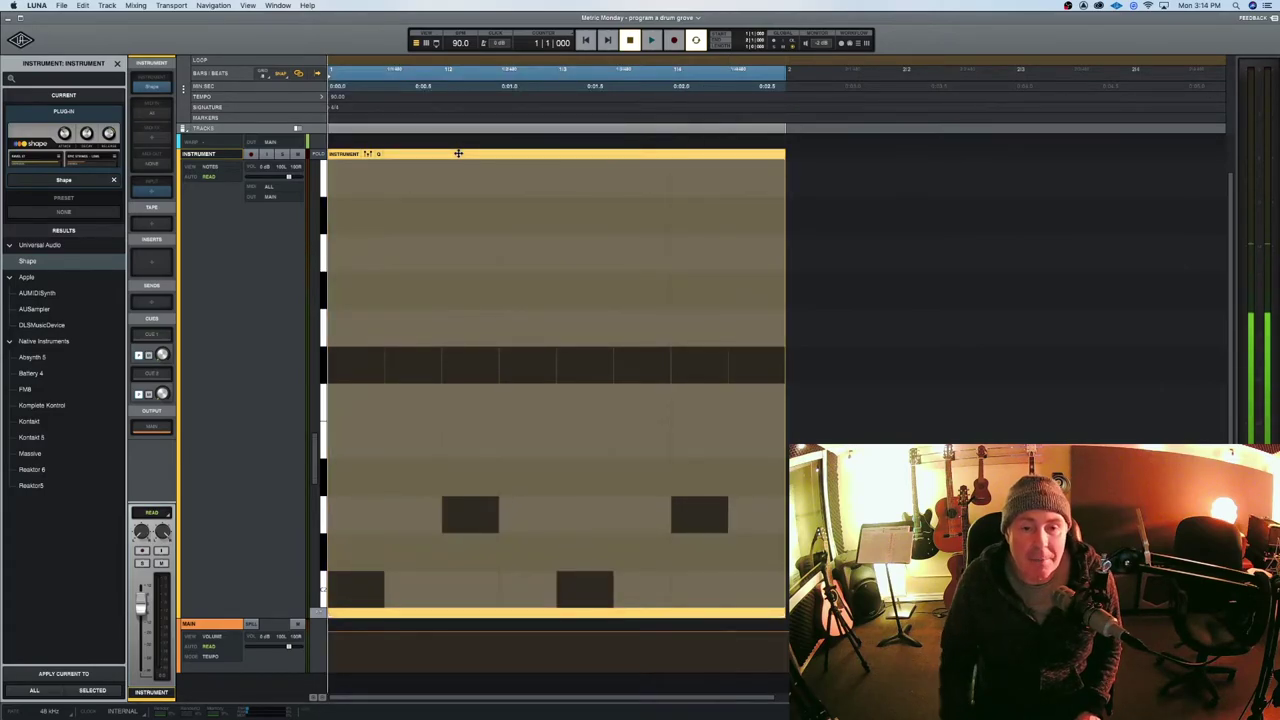
key(space)
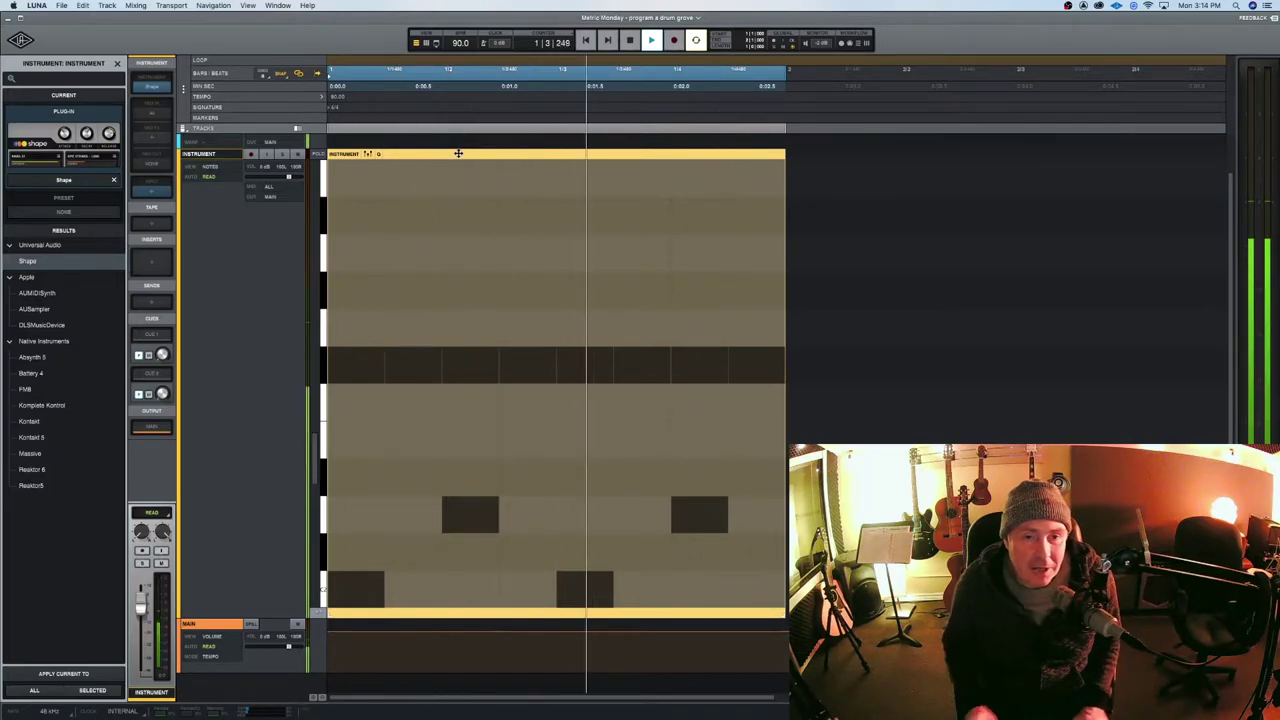
key(space)
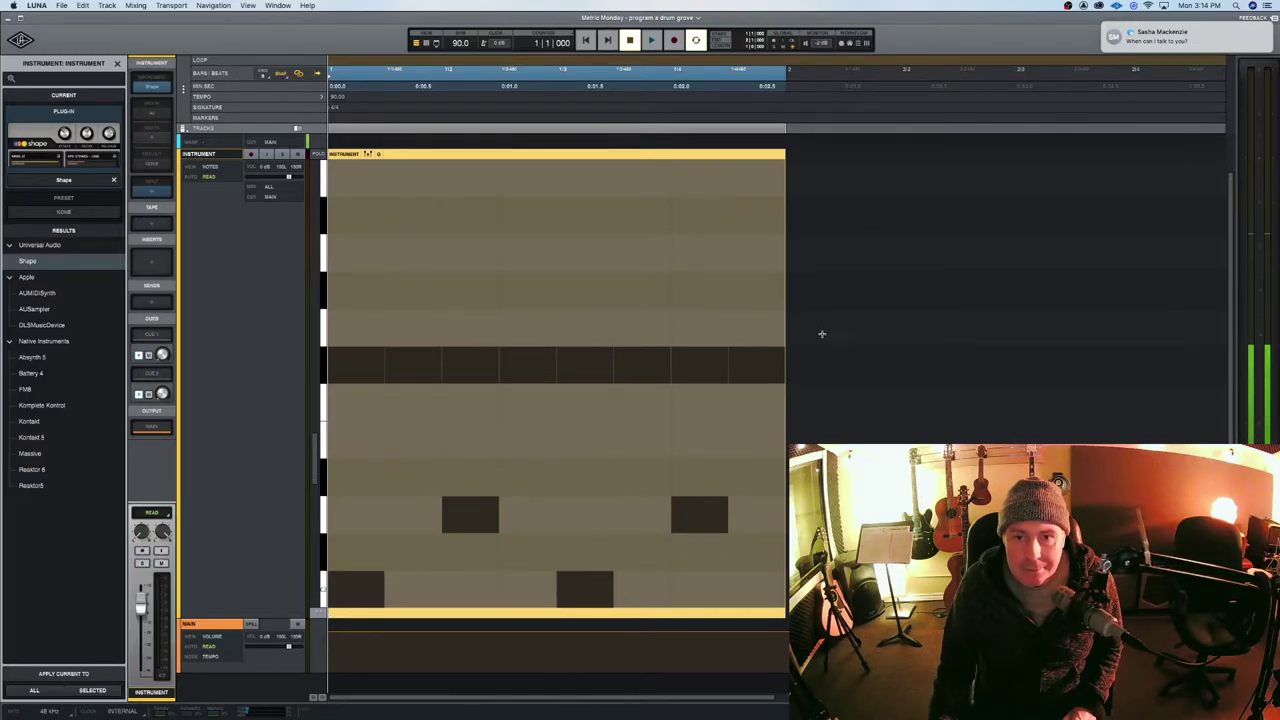
Select all eight F# notes and show the clip's velocity lane.
drag(824, 309, 336, 420)
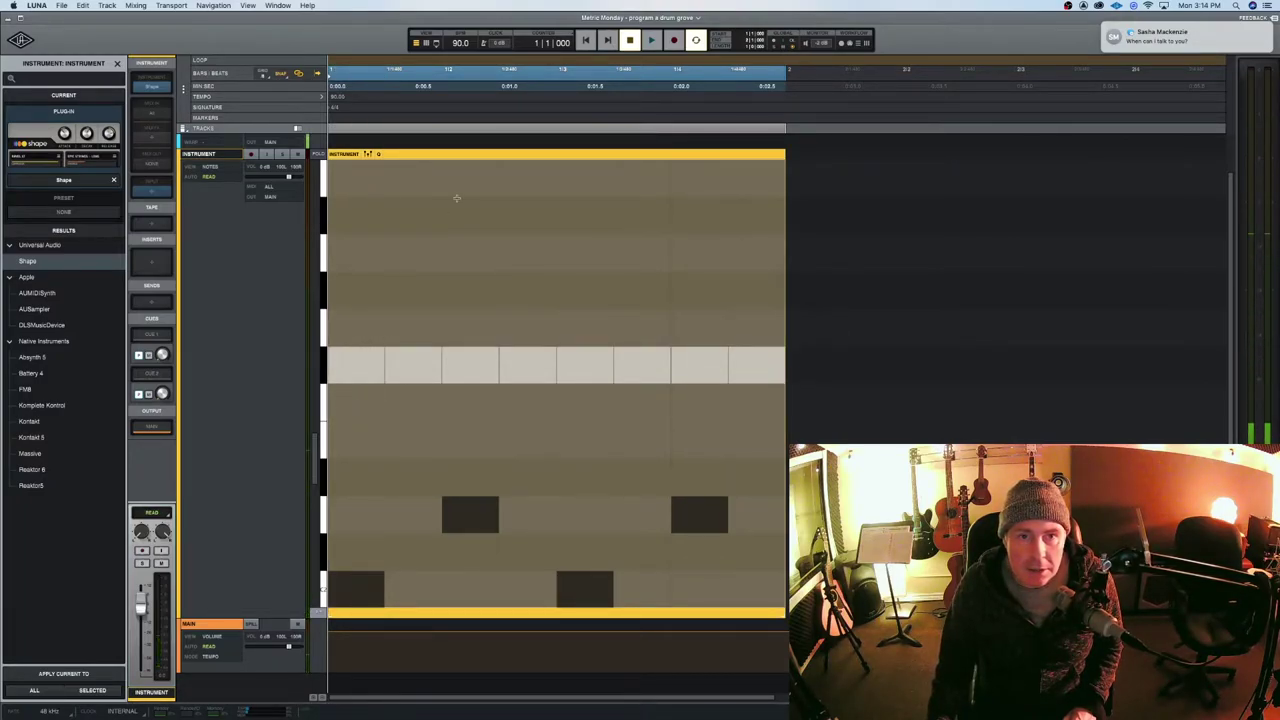
click(368, 154)
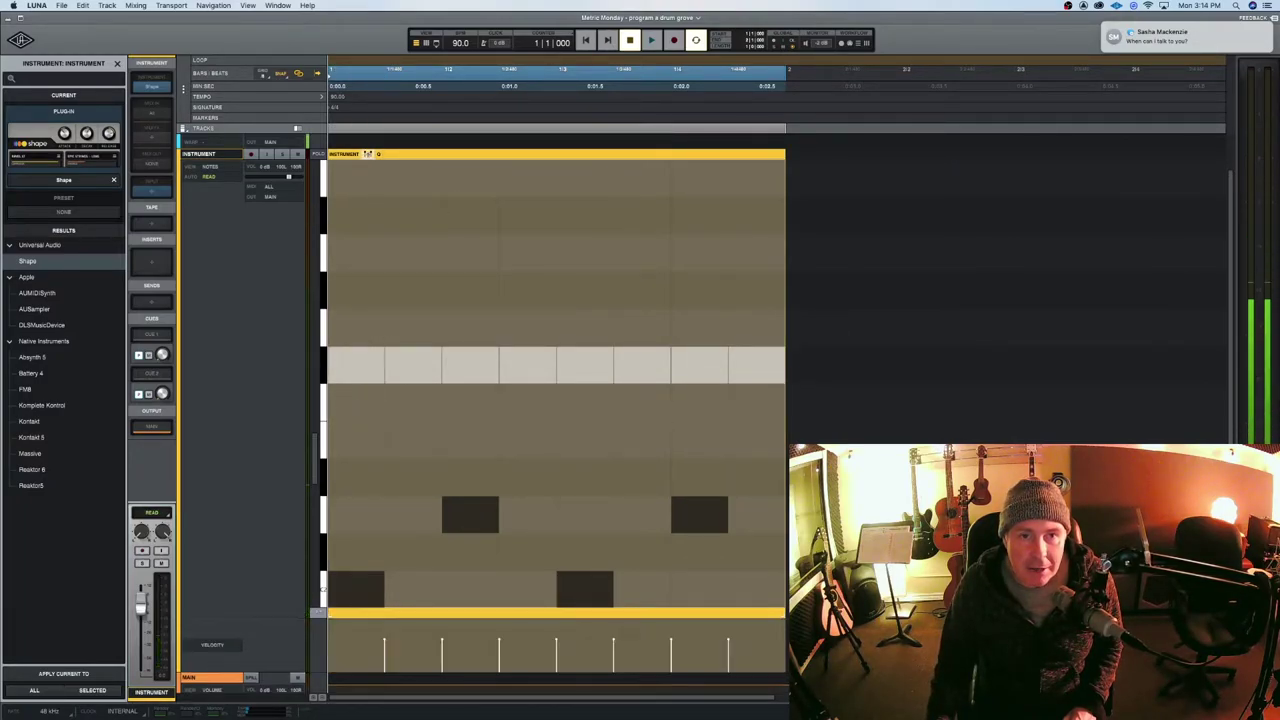
click(441, 641)
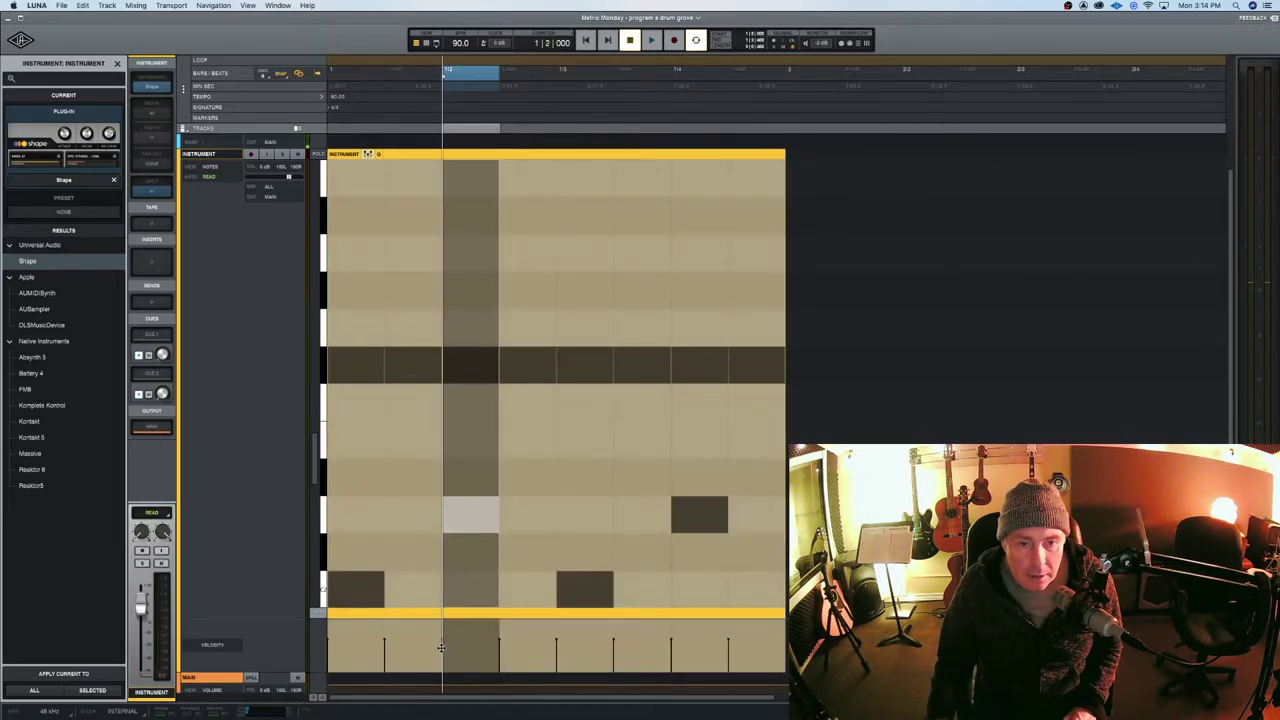
drag(715, 627, 286, 657)
click(590, 507)
drag(828, 309, 243, 434)
click(557, 641)
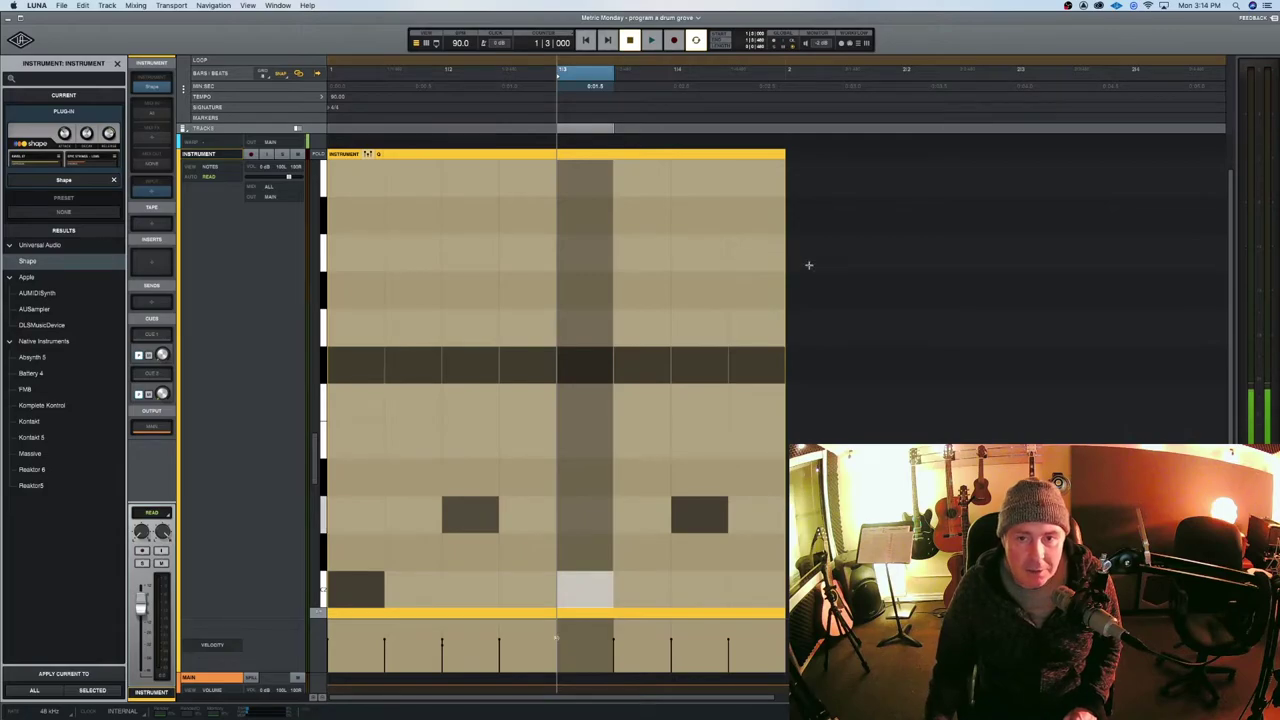
Select all eight F# notes again, lower their velocities together, and play the pattern once.
mouse_move(808, 234)
mouse_down()
mouse_move(386, 386)
mouse_move(322, 447)
mouse_up()
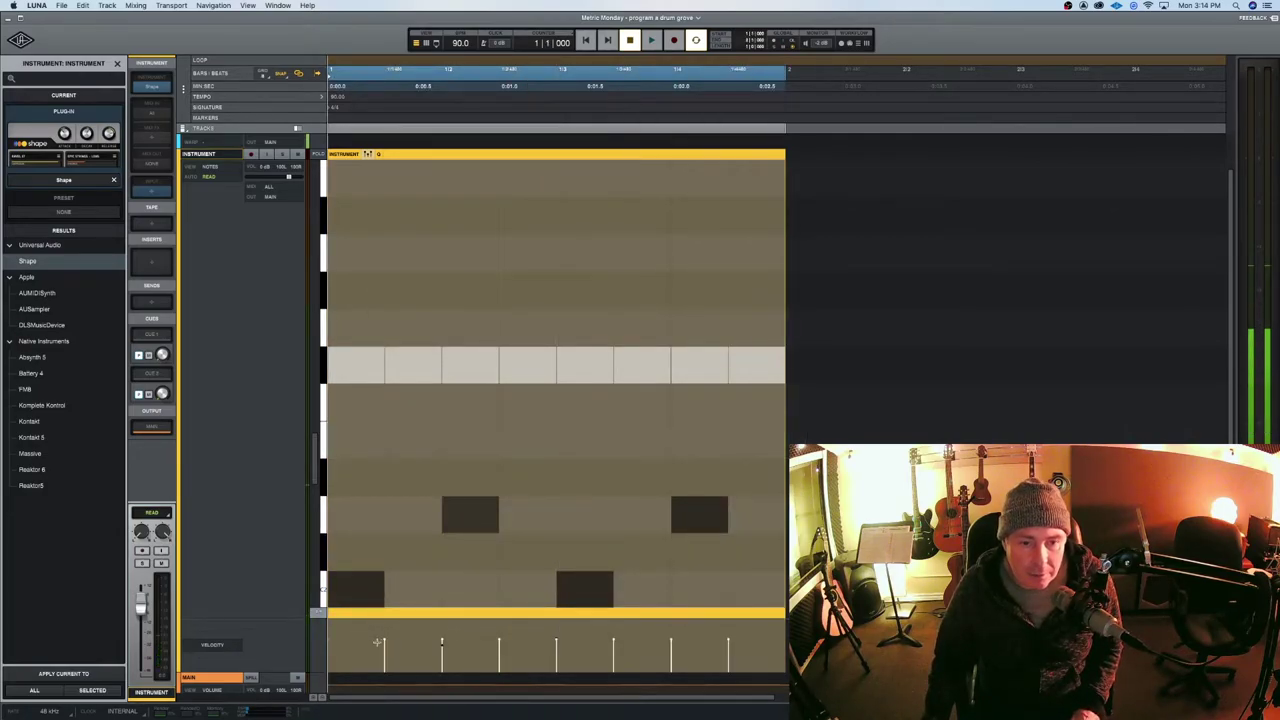
drag(383, 640, 383, 653)
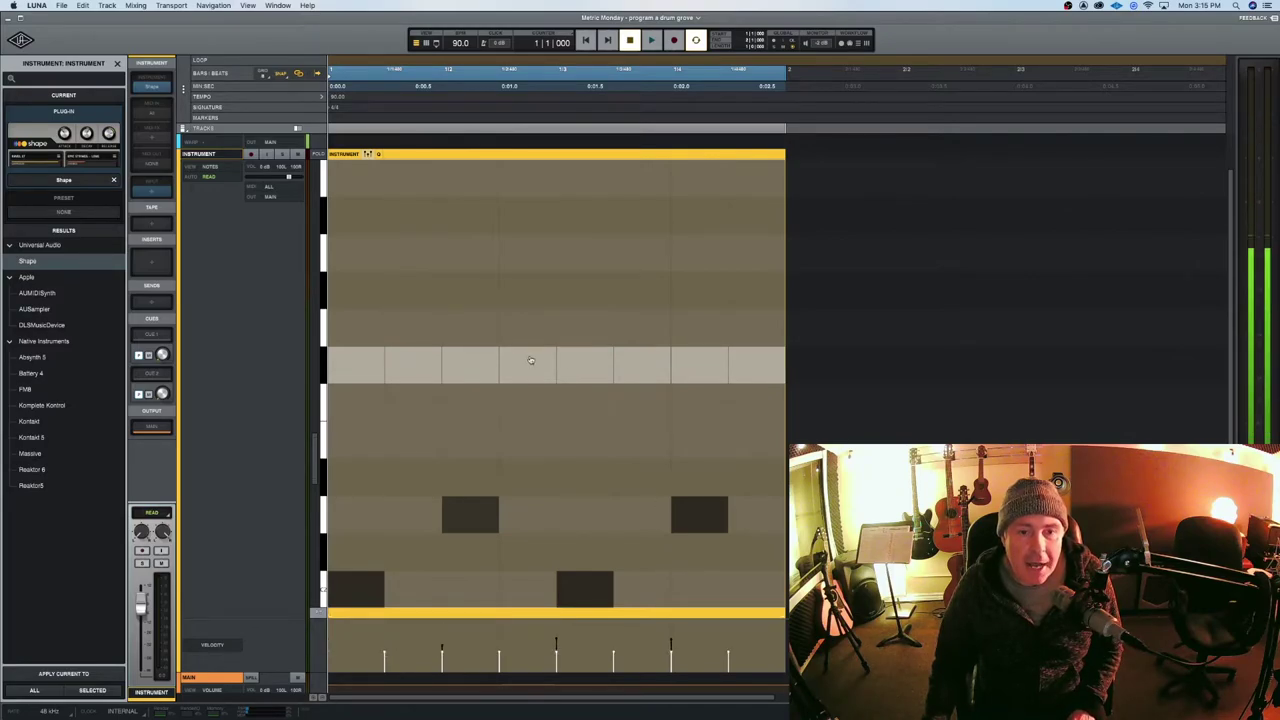
key(space)
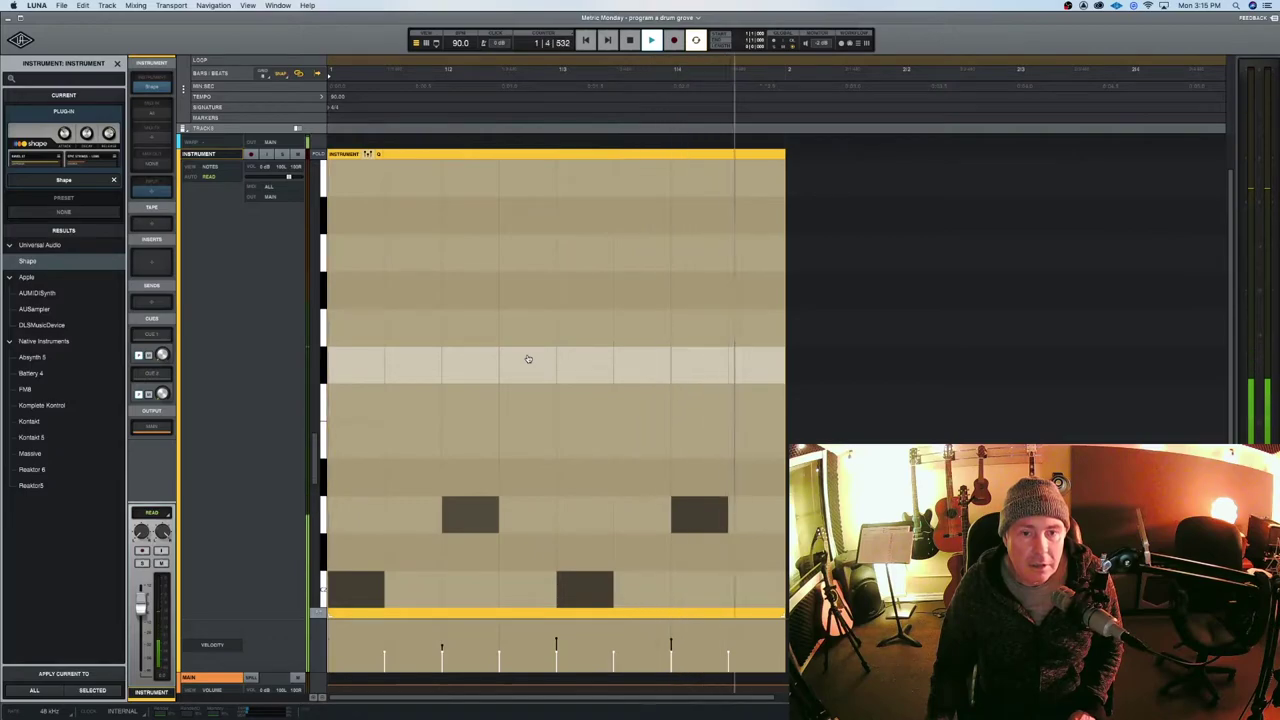
key(space)
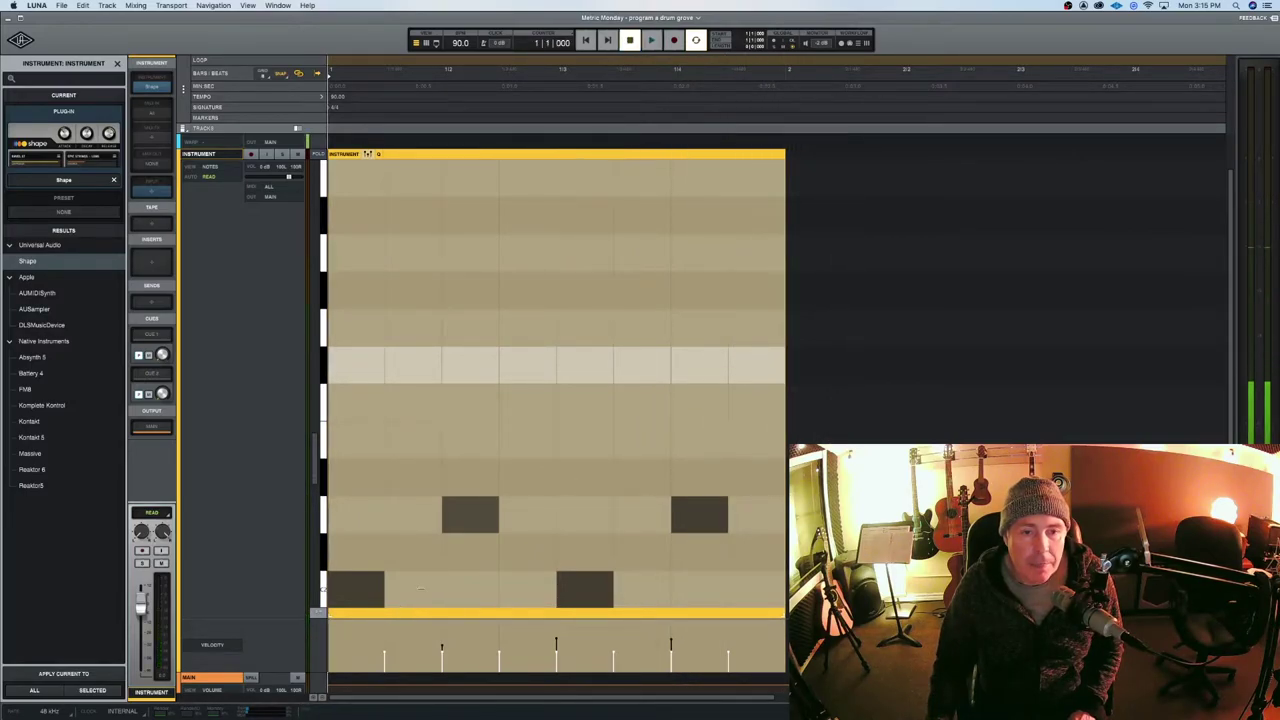
Raise the velocities of all the C and D notes together to the top of the velocity lane.
click(355, 357)
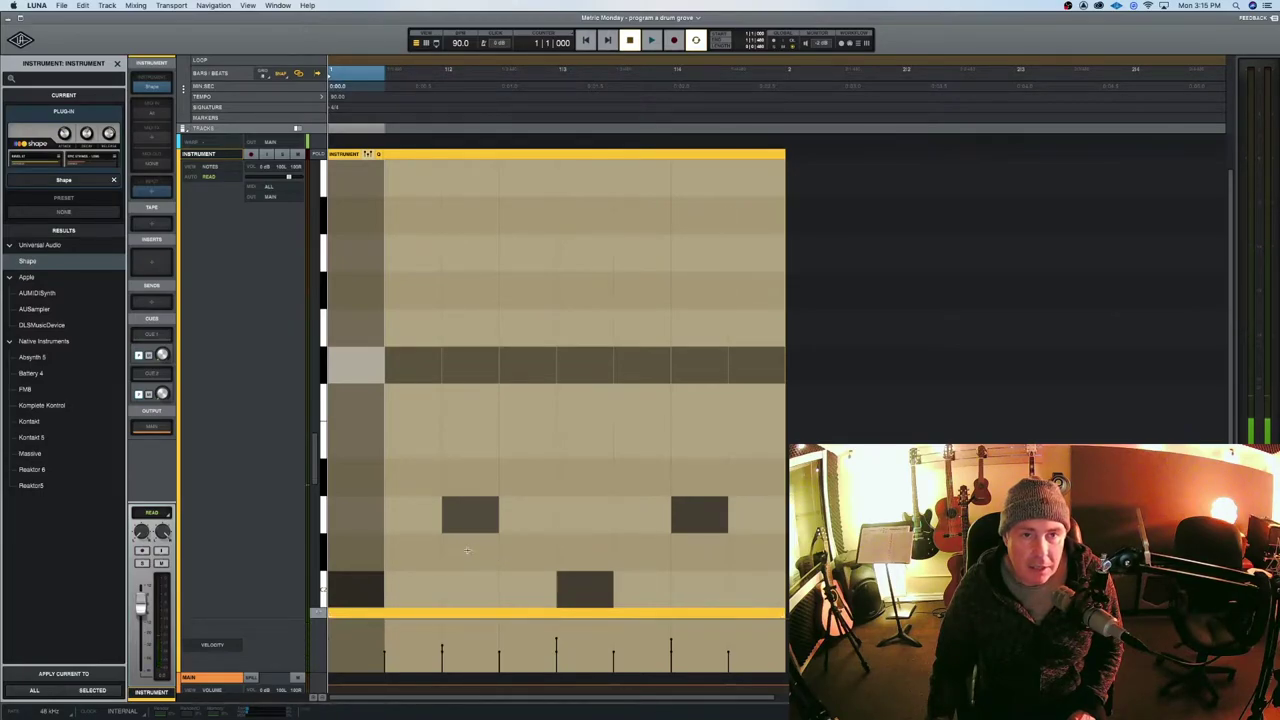
key(t)
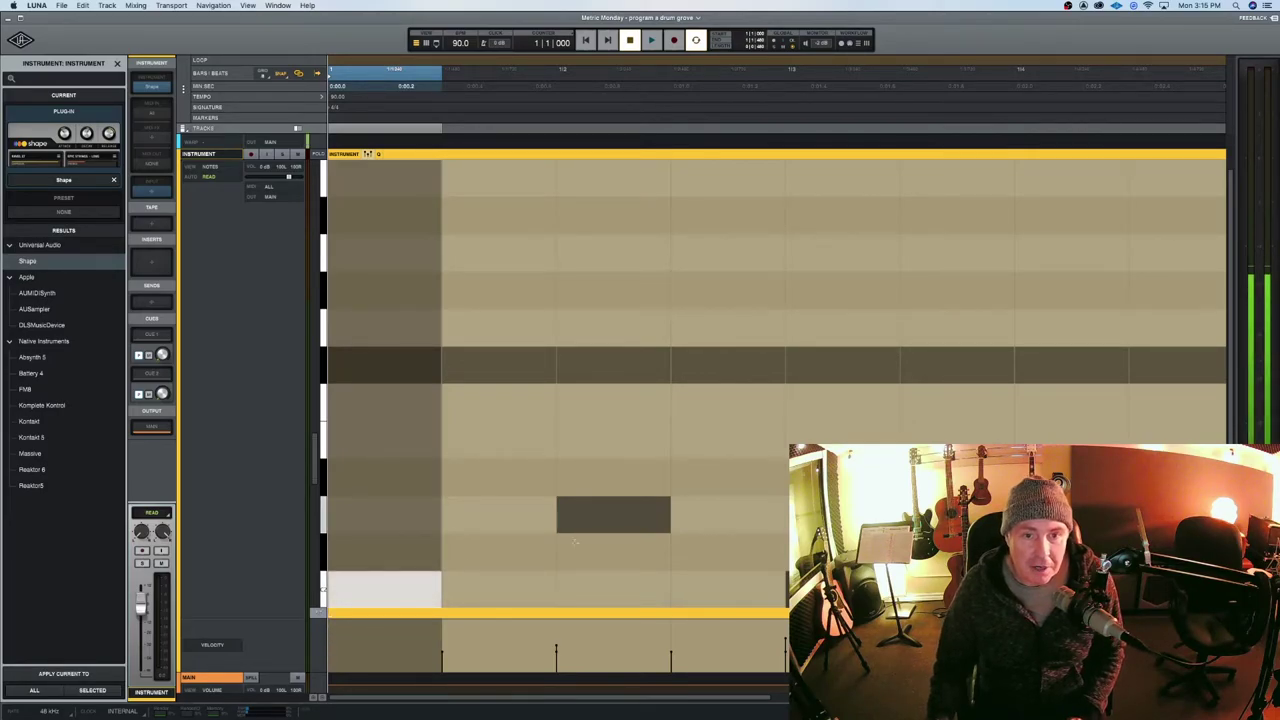
click(411, 364)
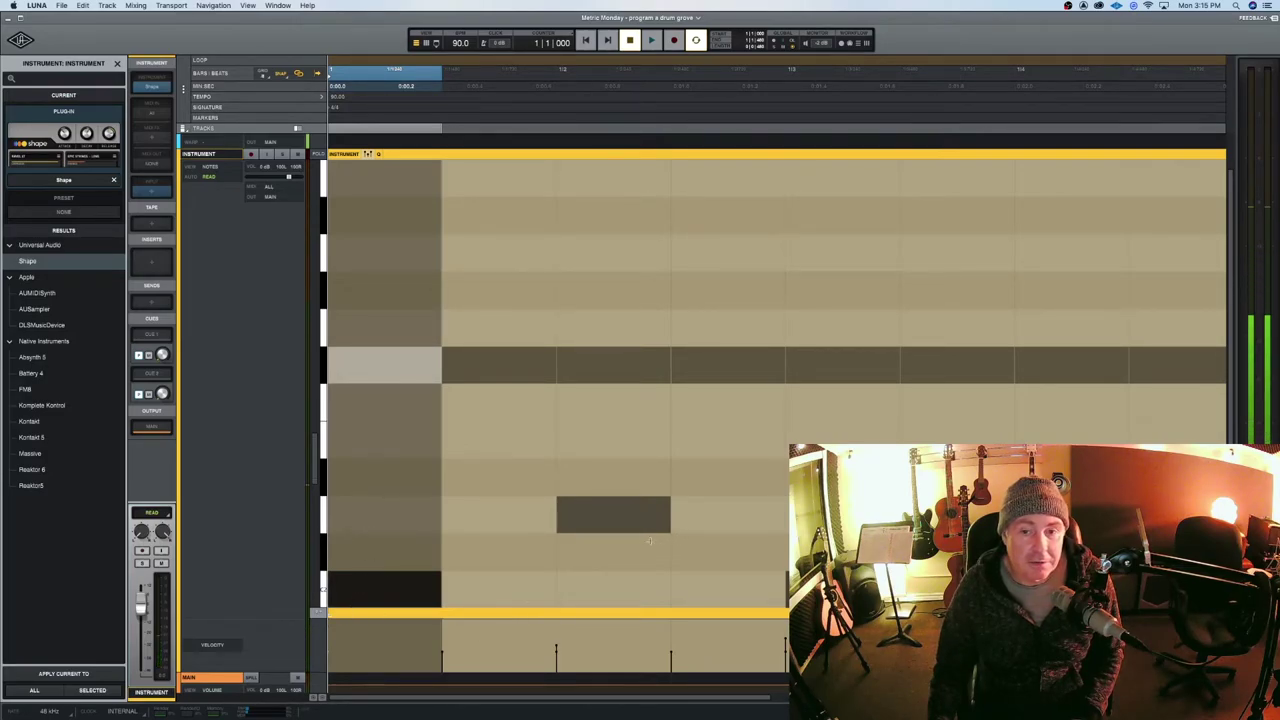
scroll(705, 470, right, 3)
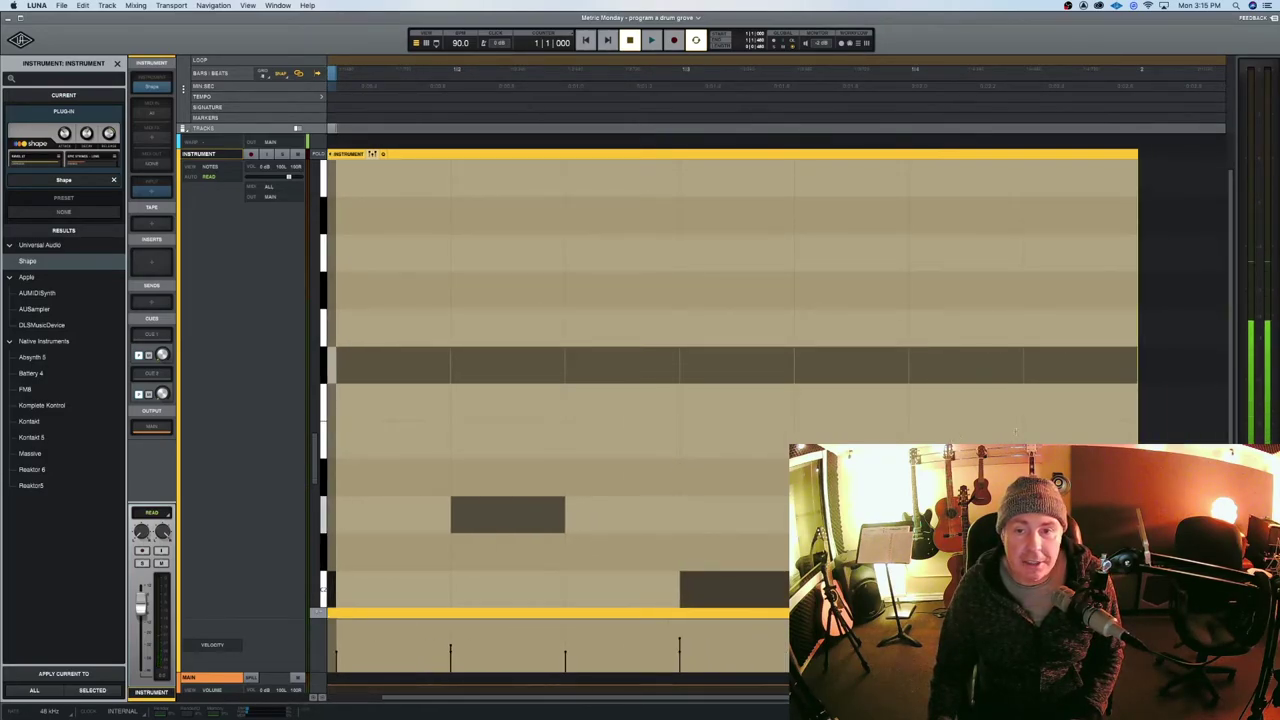
drag(1008, 424, 512, 492)
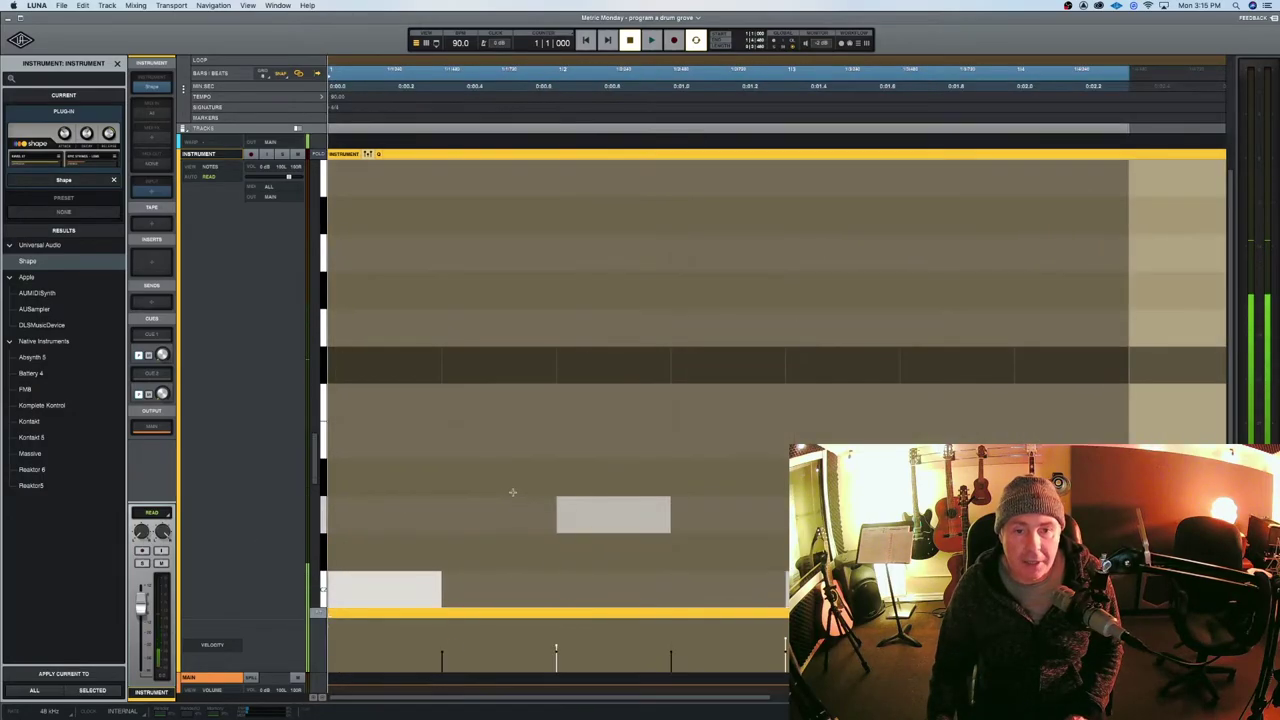
drag(785, 639, 785, 571)
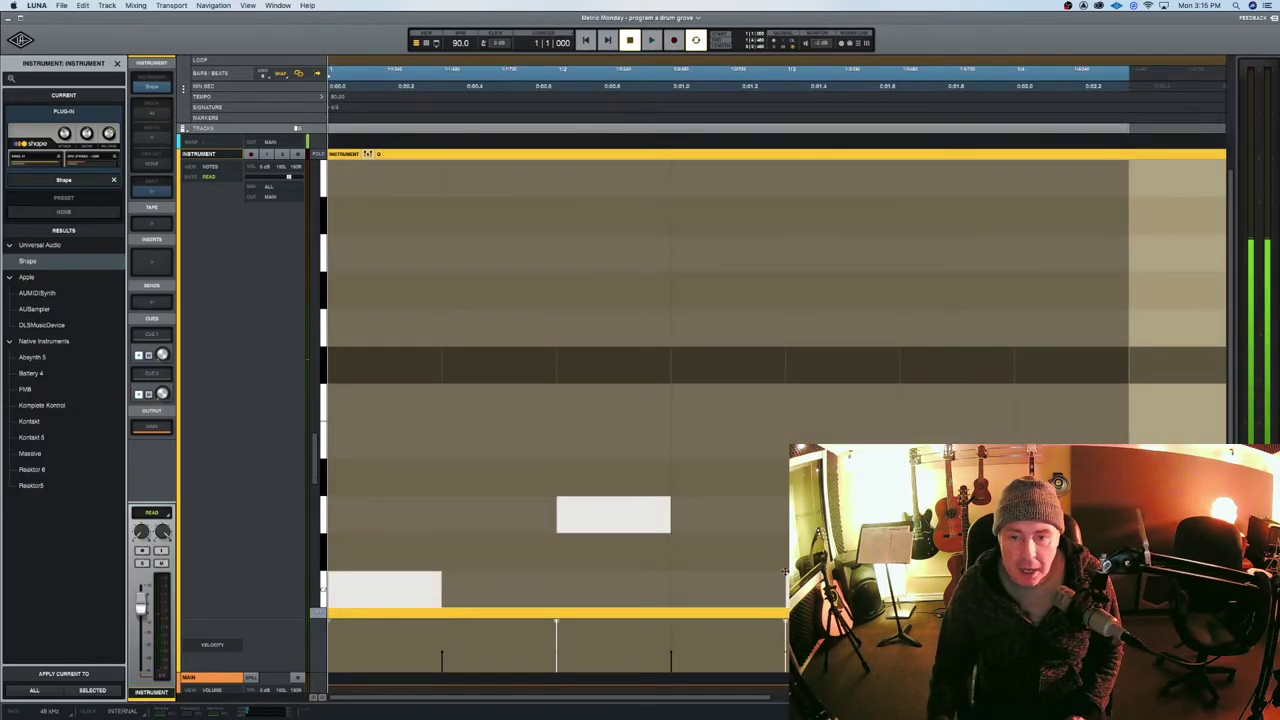
Play the pattern from the start of bar 1 to hear the velocity changes, and stop playback.
key(Return)
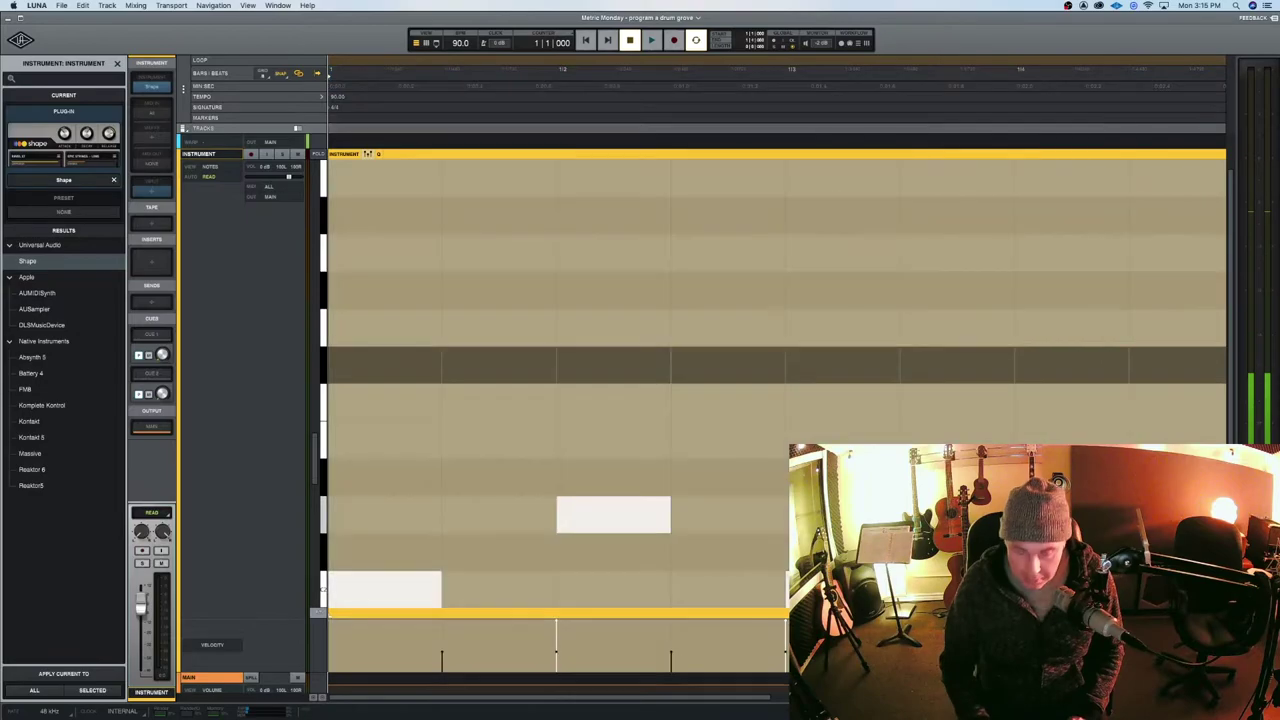
key(space)
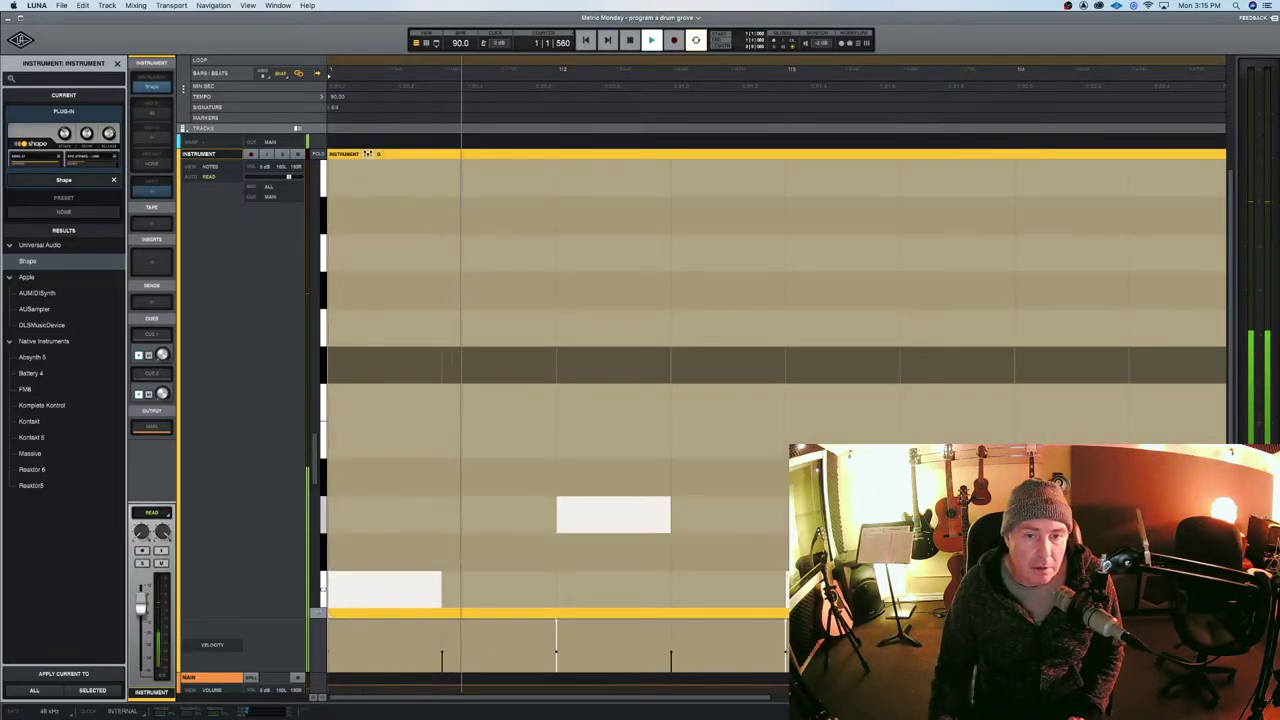
key(space)
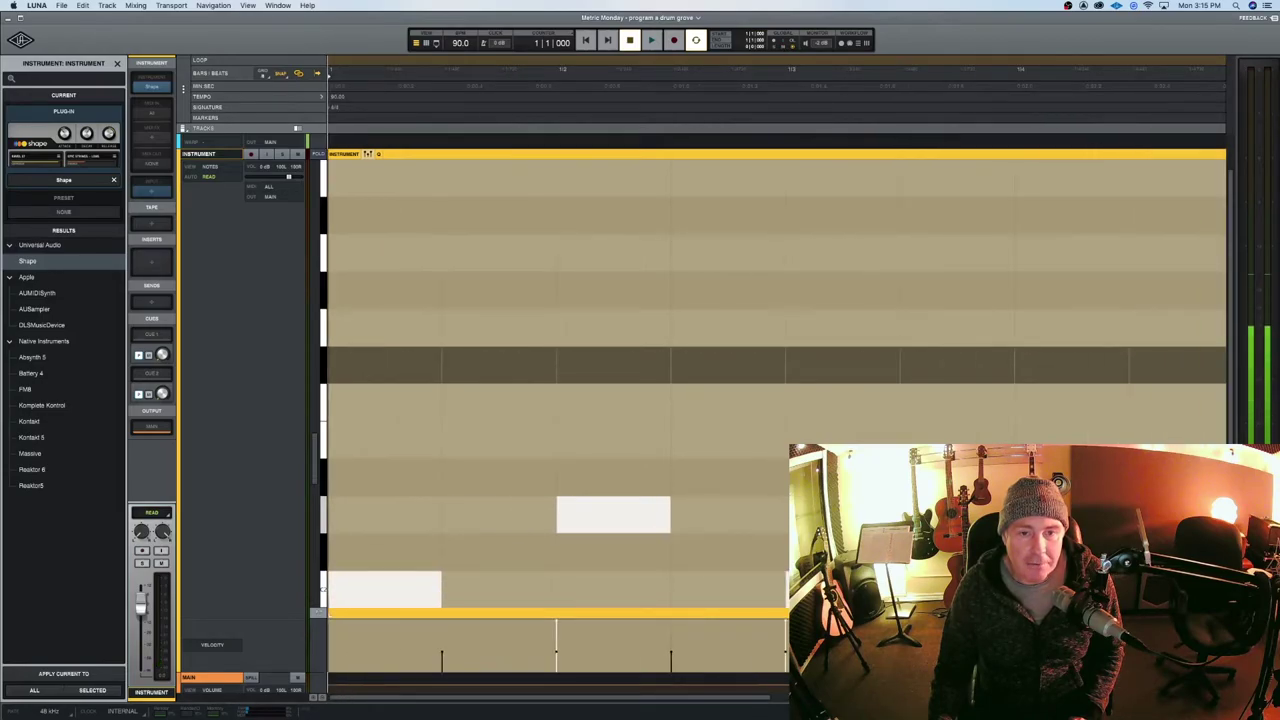
Lower the velocity of the F# note on the second eighth of beat 1.
double_click(380, 368)
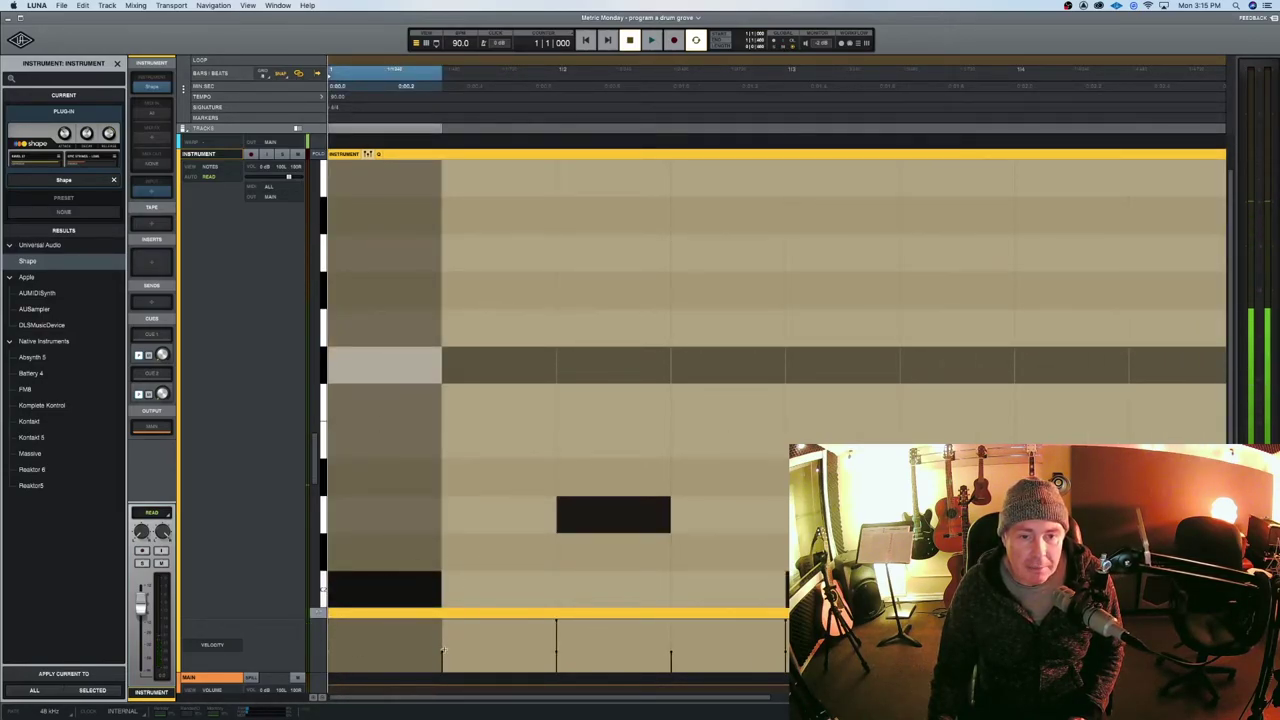
click(481, 363)
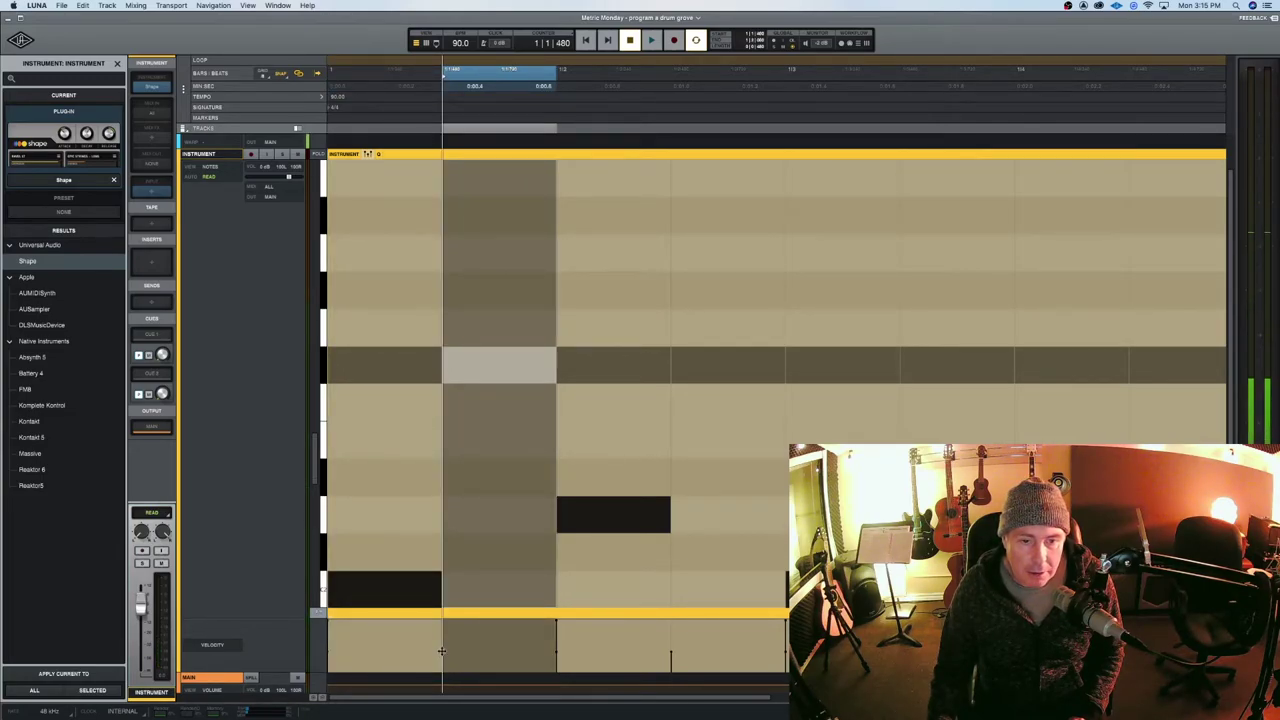
click(500, 373)
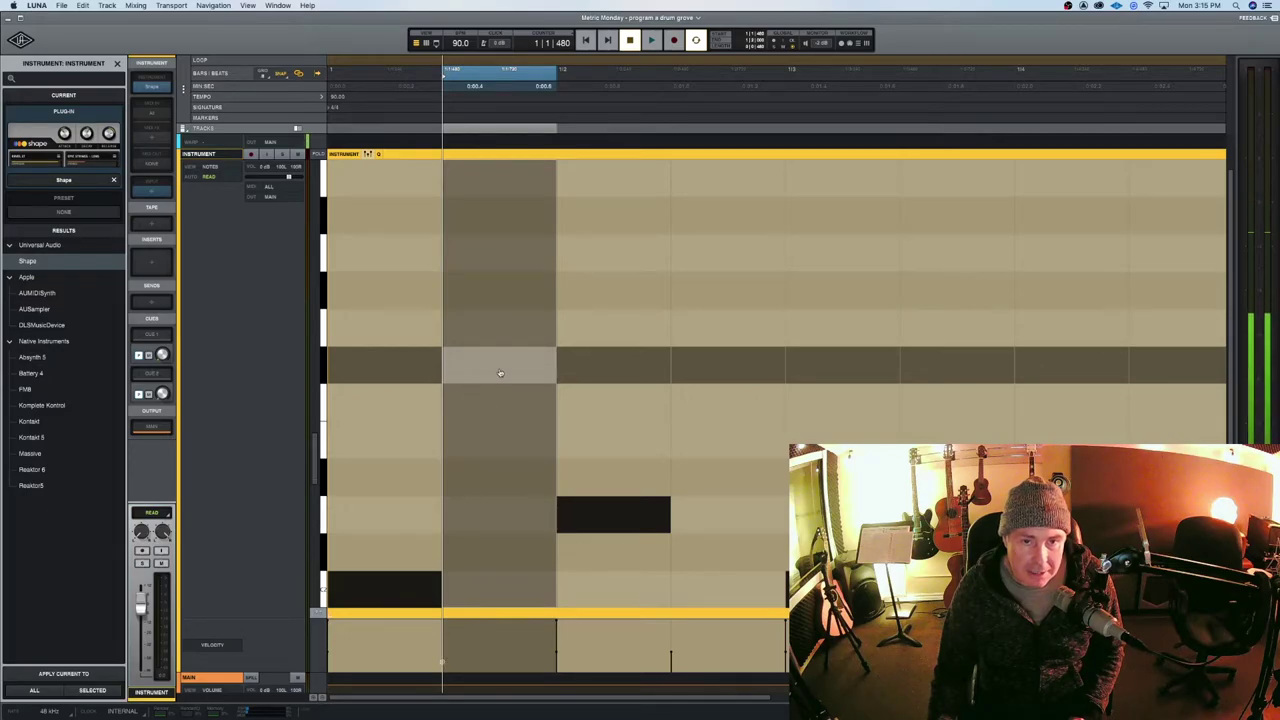
Raise the F# note on beat 2 to full velocity and lower the F# note on the following offbeat eighth.
click(595, 375)
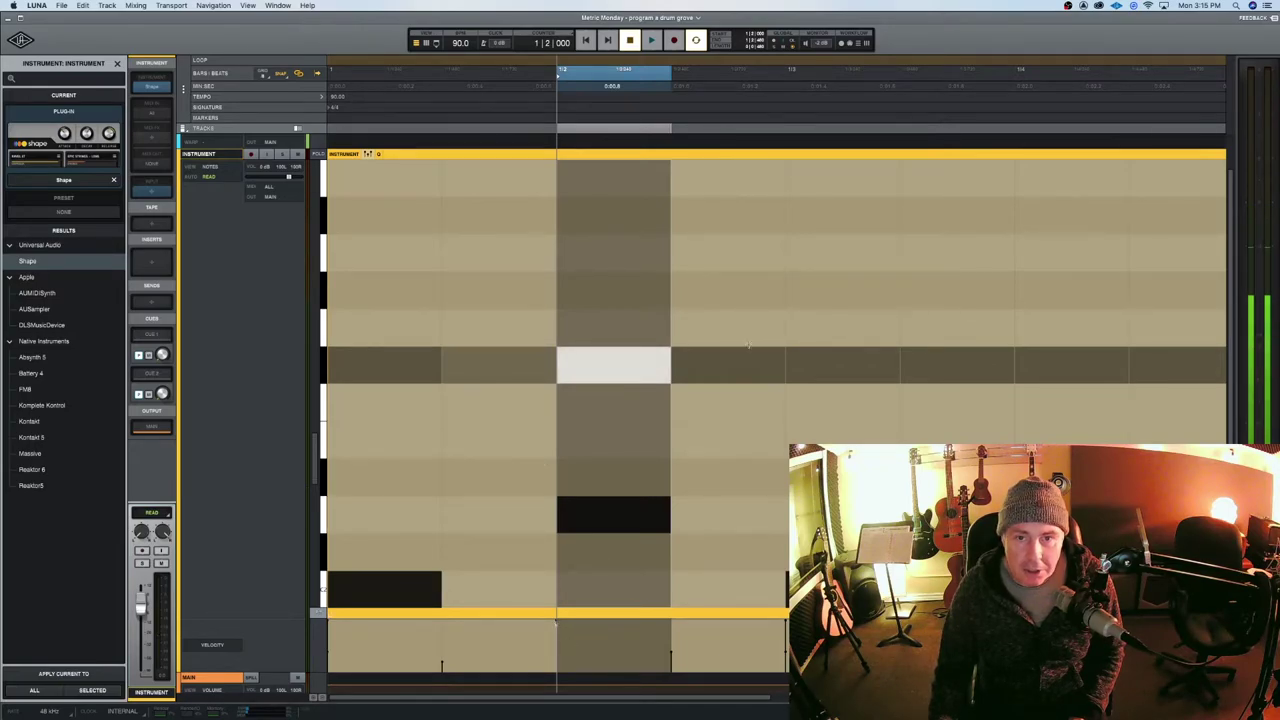
key(super+d)
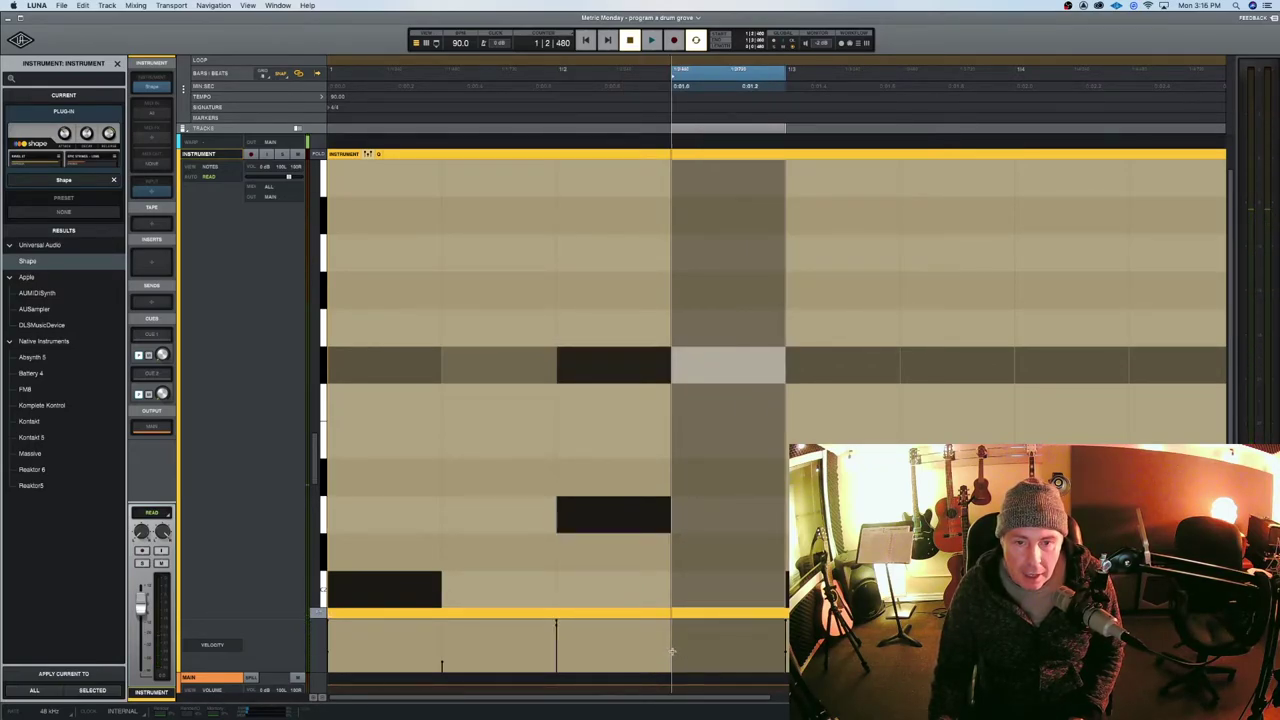
drag(670, 650, 671, 660)
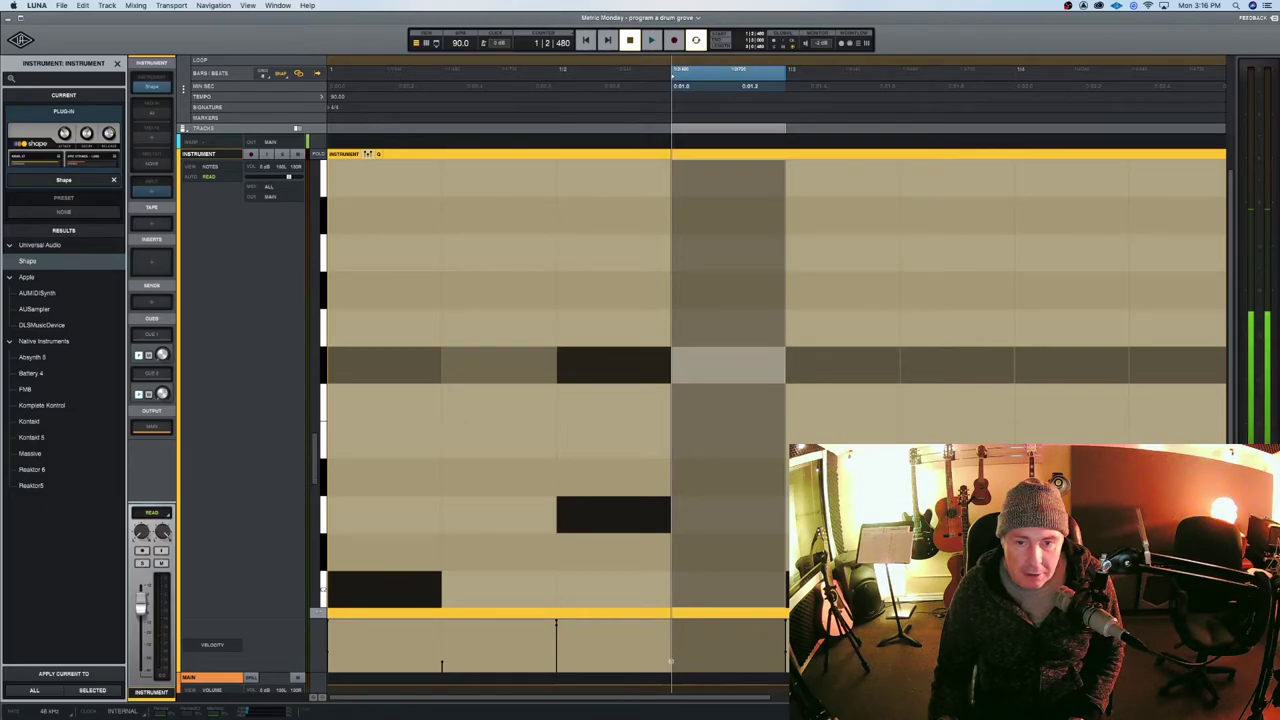
Raise the F# notes on beats 3 and 4 to full velocity and lower the F# notes on the offbeats following them.
click(849, 371)
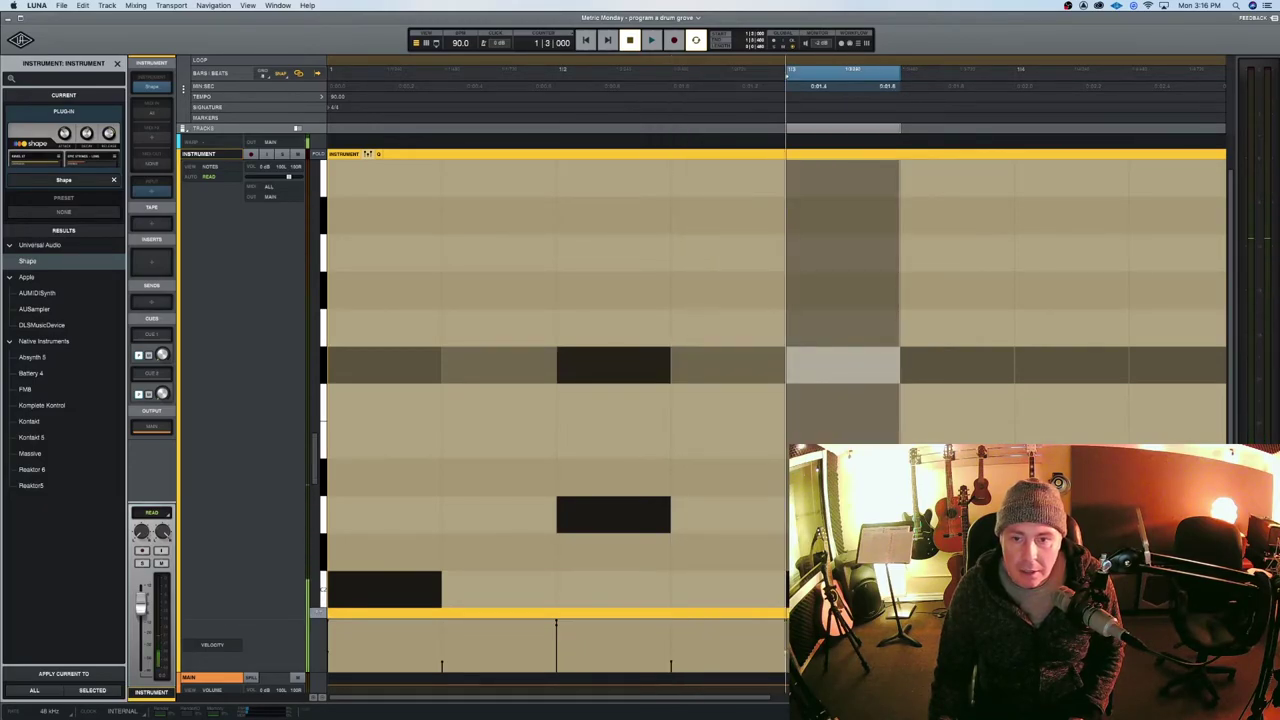
drag(785, 653, 785, 625)
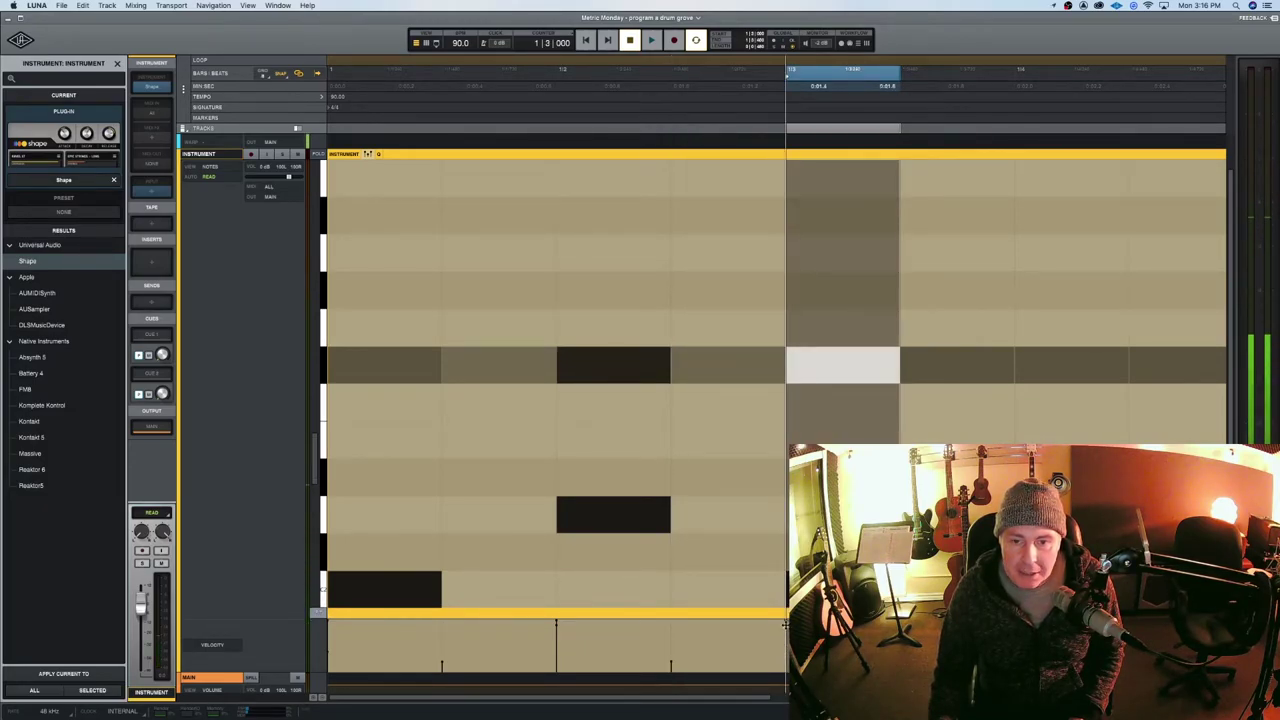
click(983, 367)
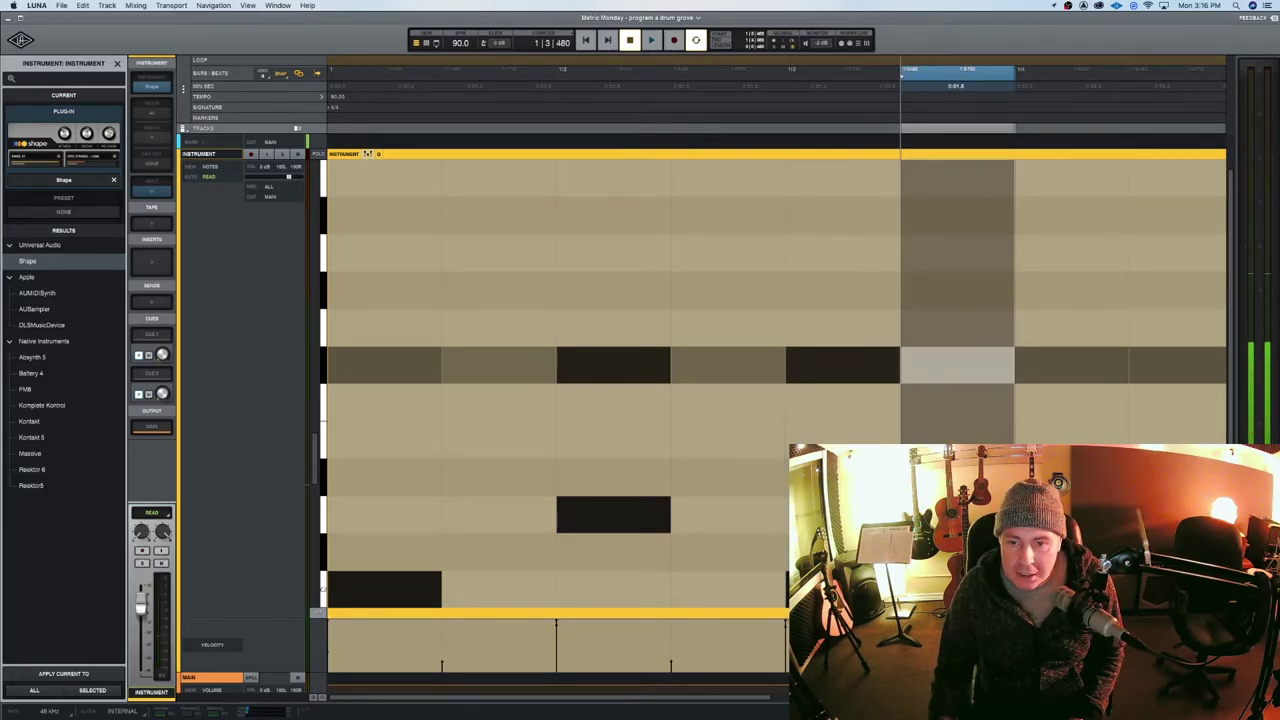
click(1086, 371)
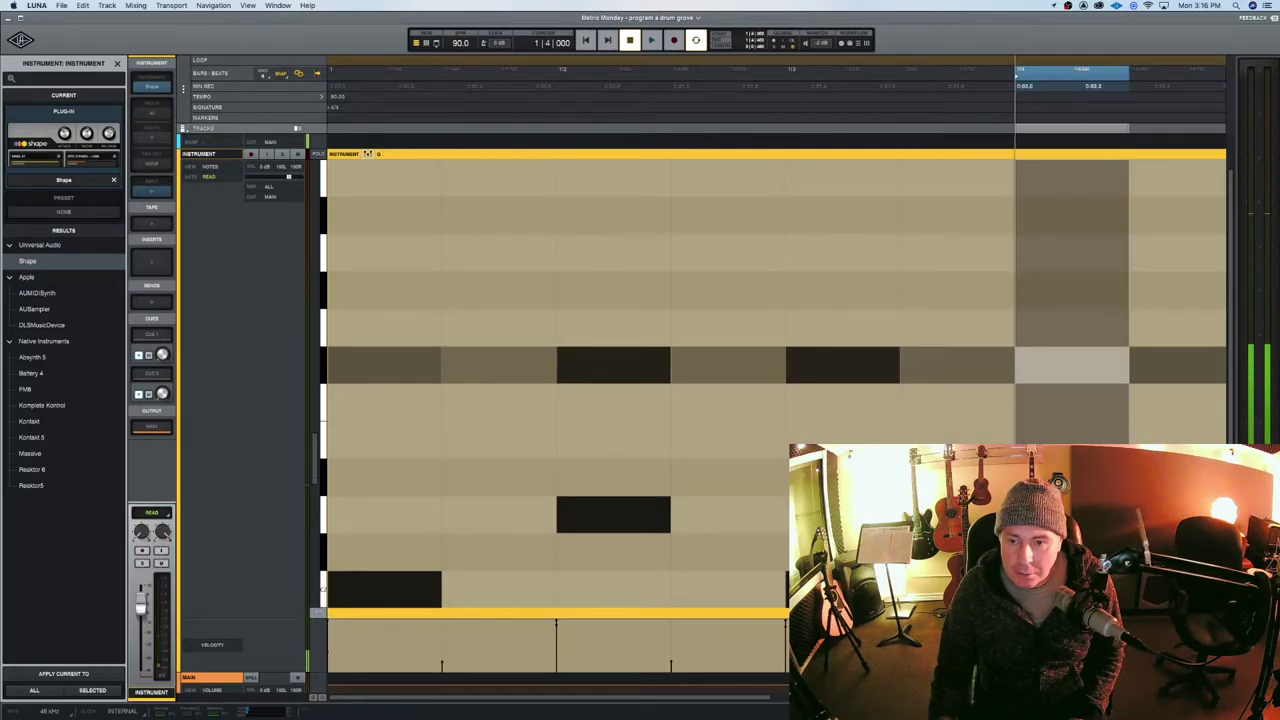
click(1177, 384)
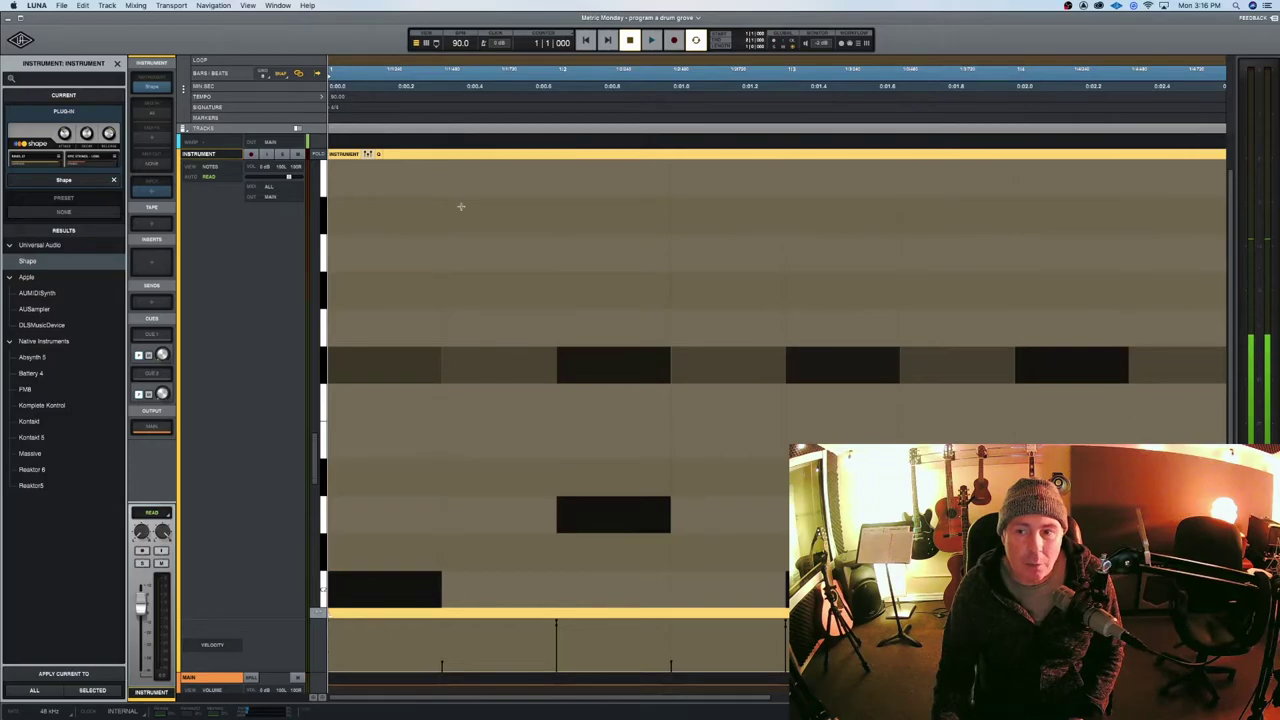
Play the looped one-bar clip to hear the accented F# pattern, and stop playback.
key(space)
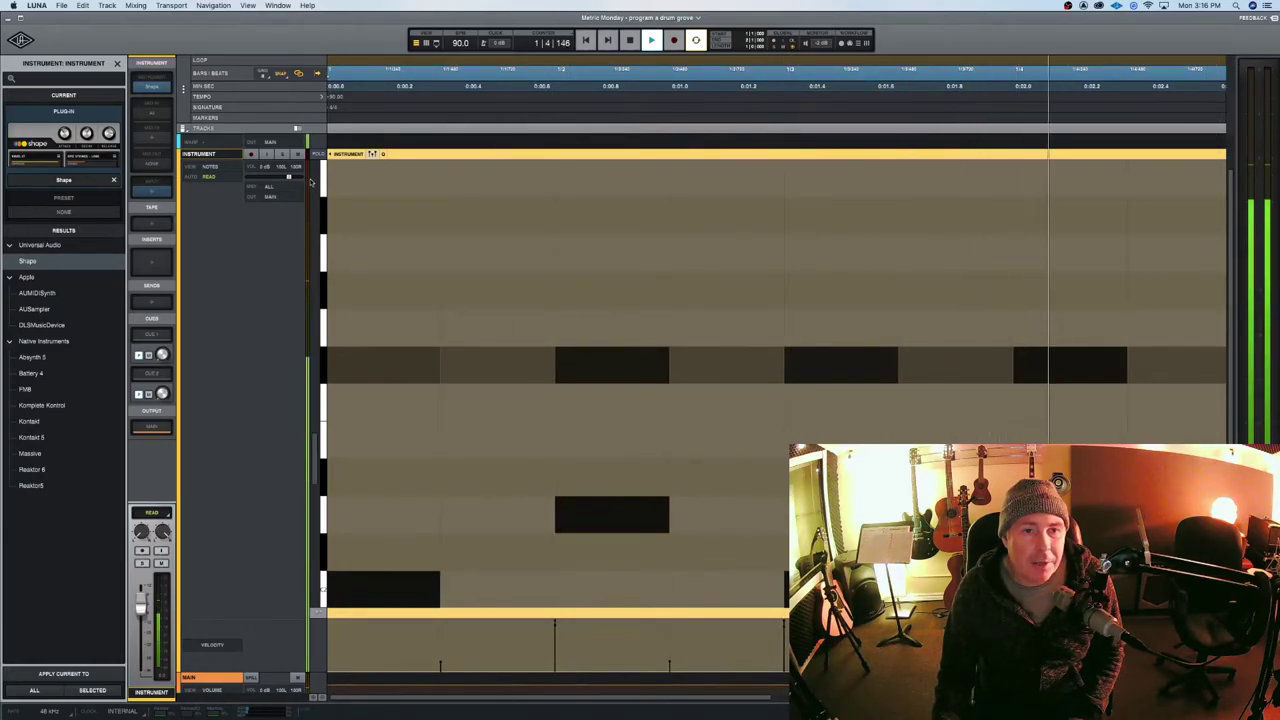
key(space)
Open the instrument clip's quantize settings and hide its velocity lane.
click(382, 154)
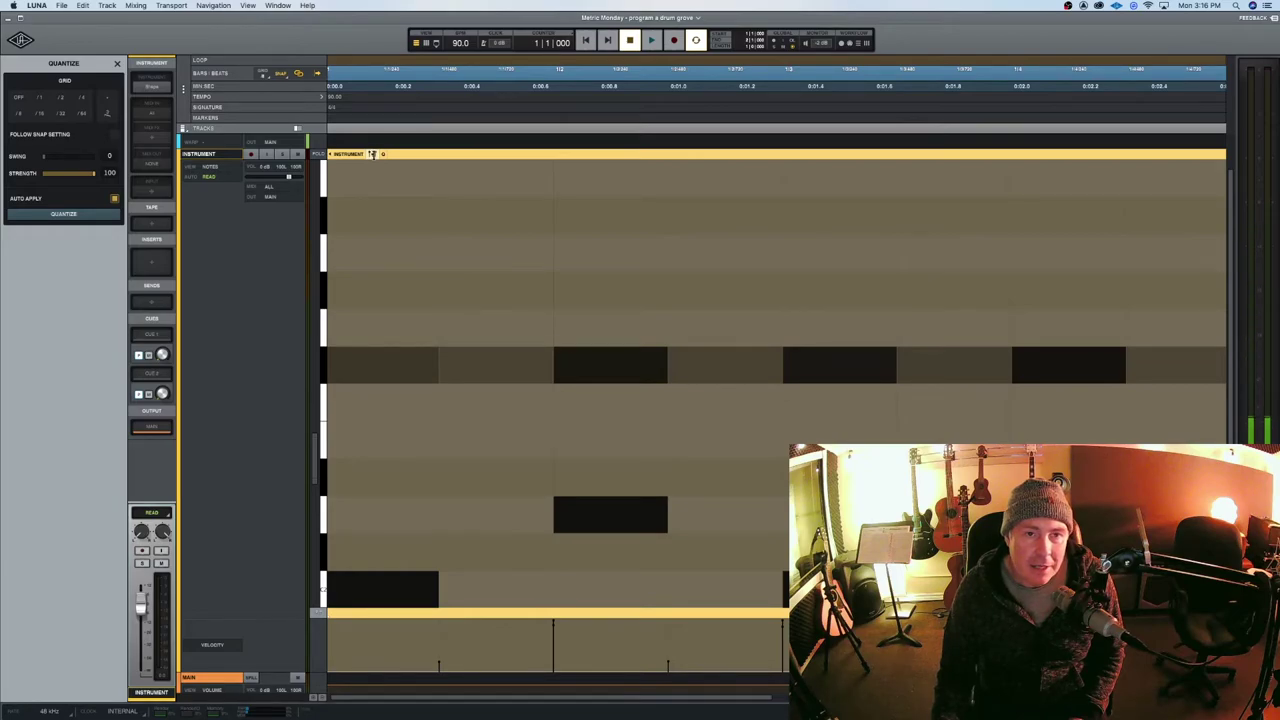
key(minus)
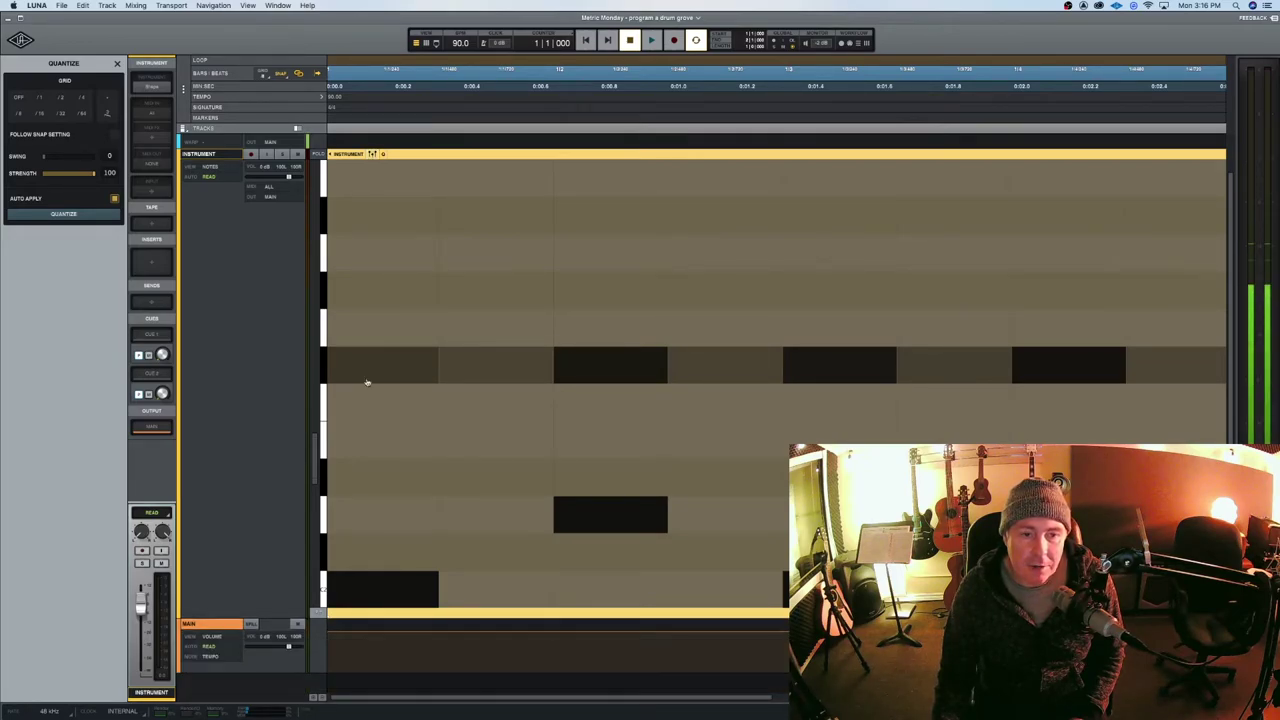
scroll(477, 496, down, 1)
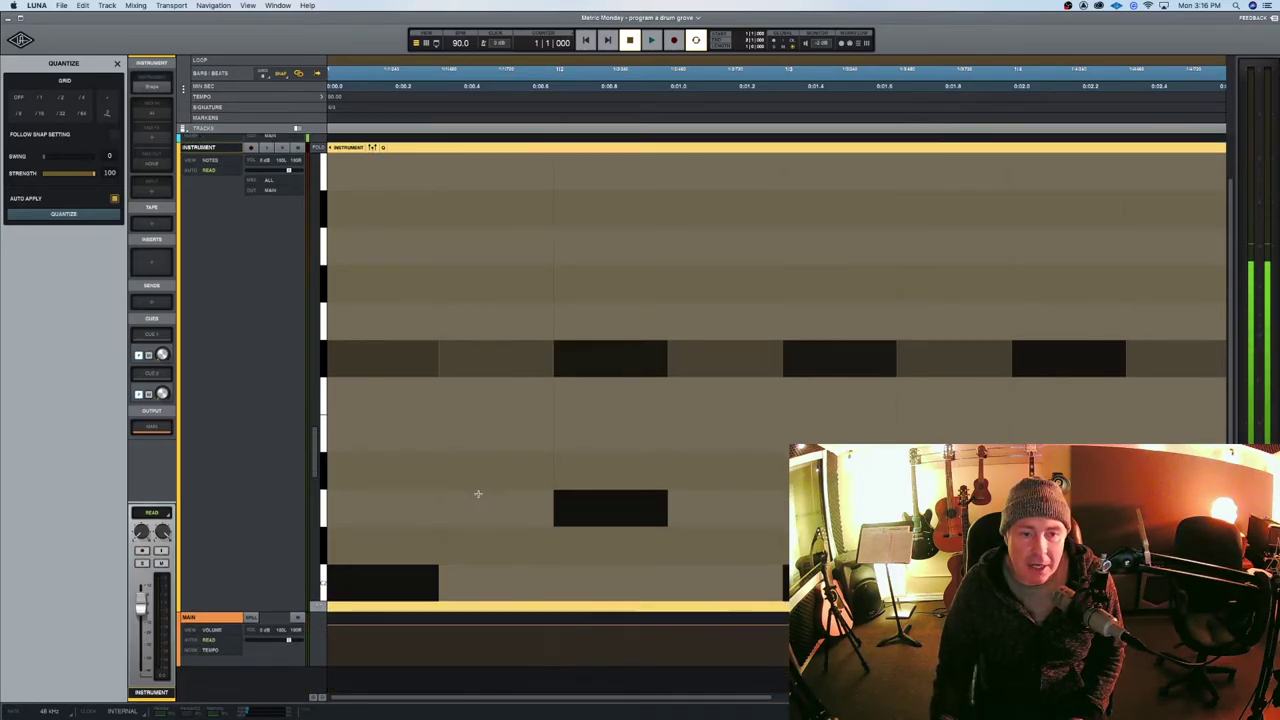
click(372, 148)
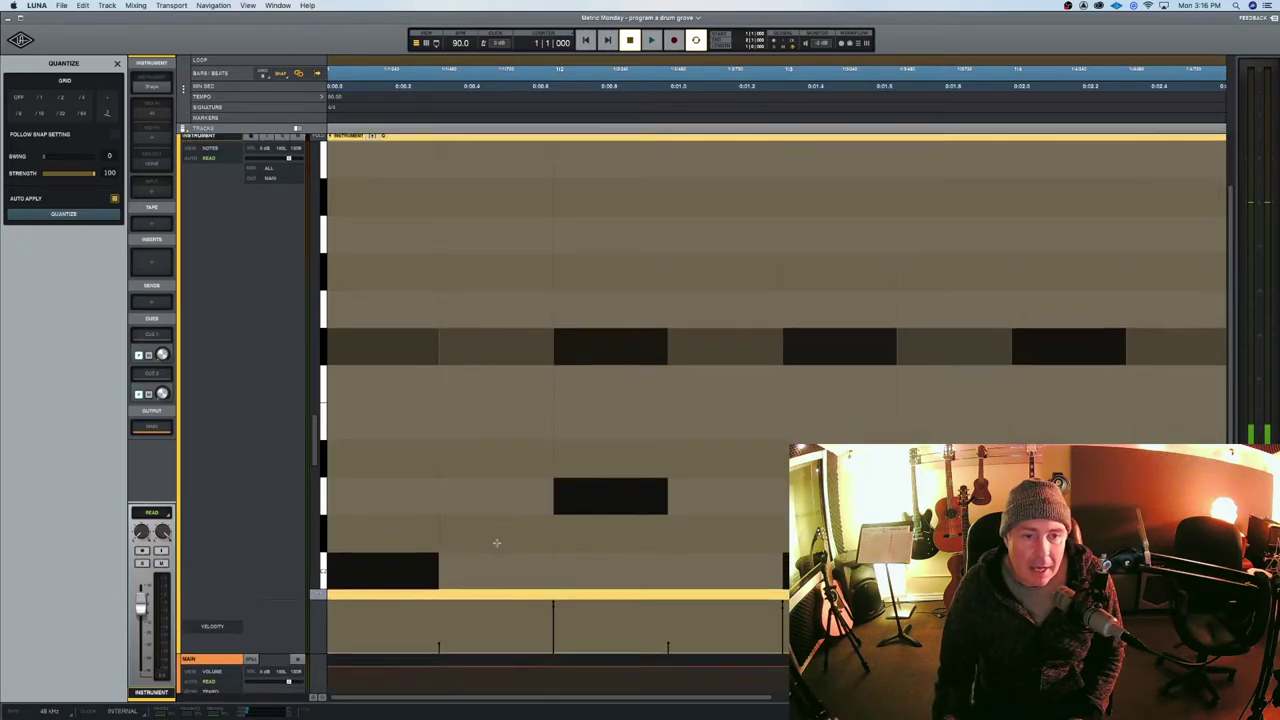
scroll(497, 543, down, 3)
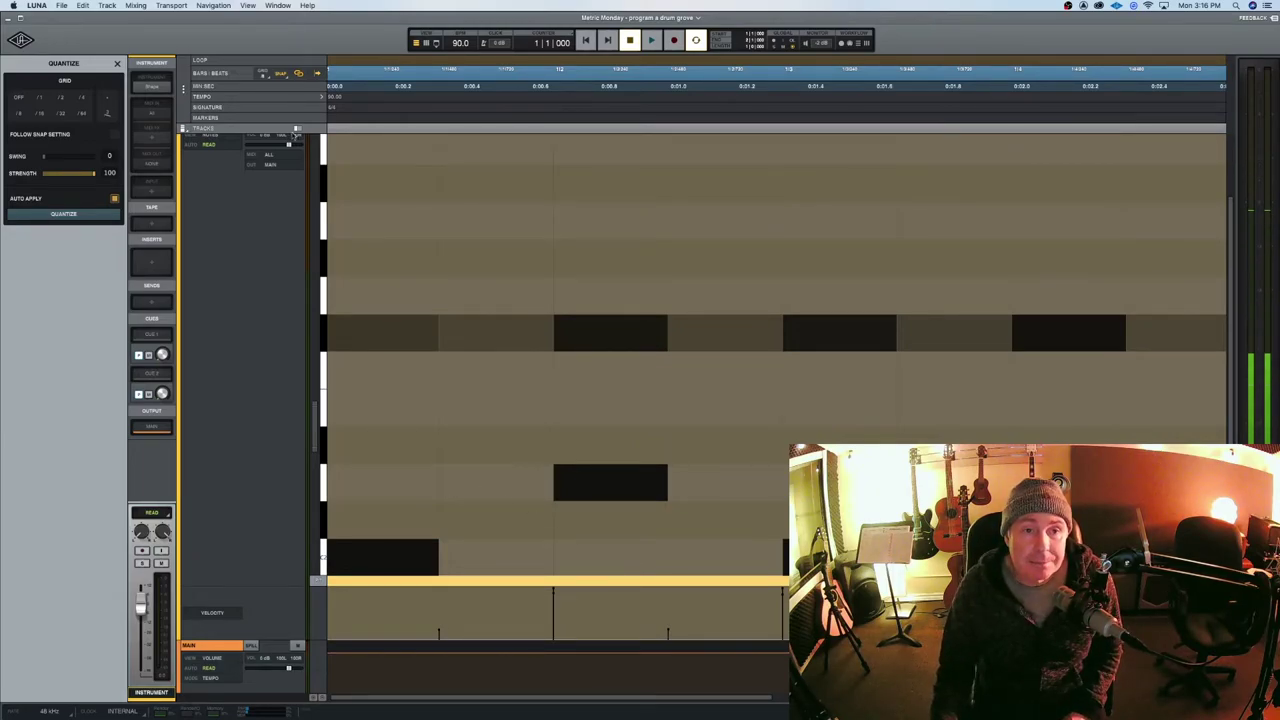
scroll(376, 167, up, 3)
click(372, 194)
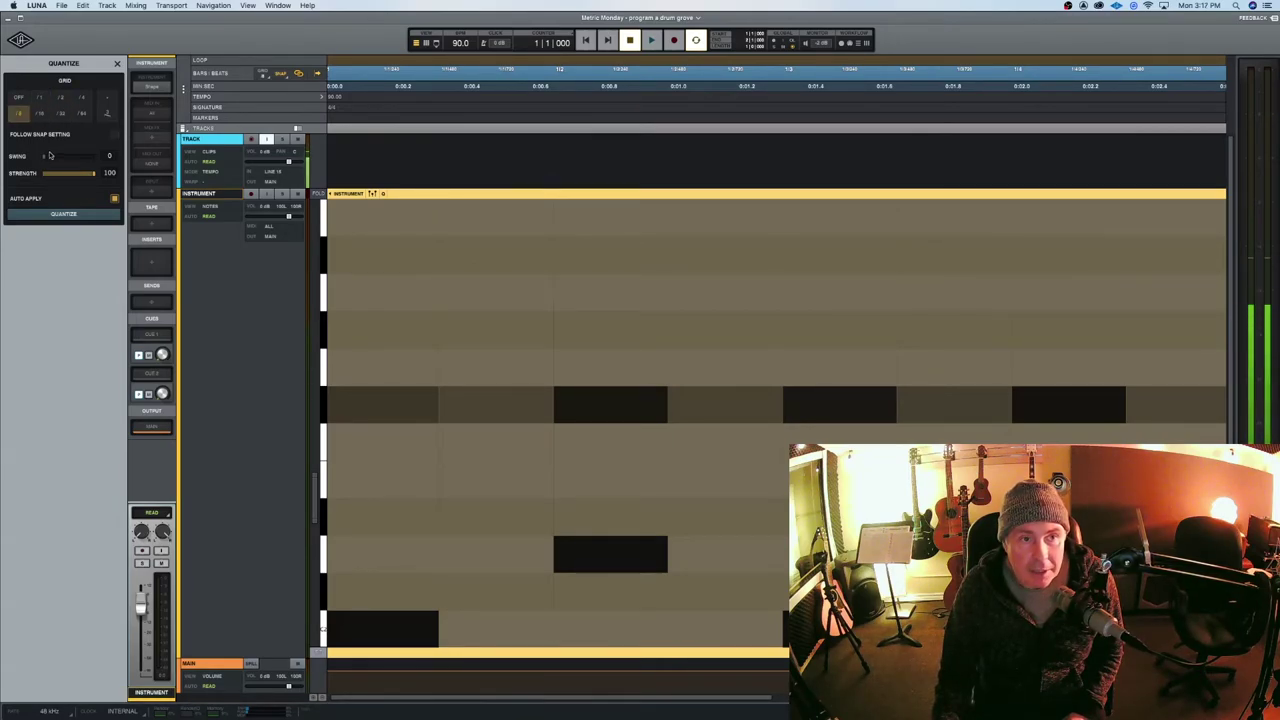
Try a swing of 20 on the 1/8 quantize grid, apply the quantization, and audition the pattern.
drag(44, 158, 55, 161)
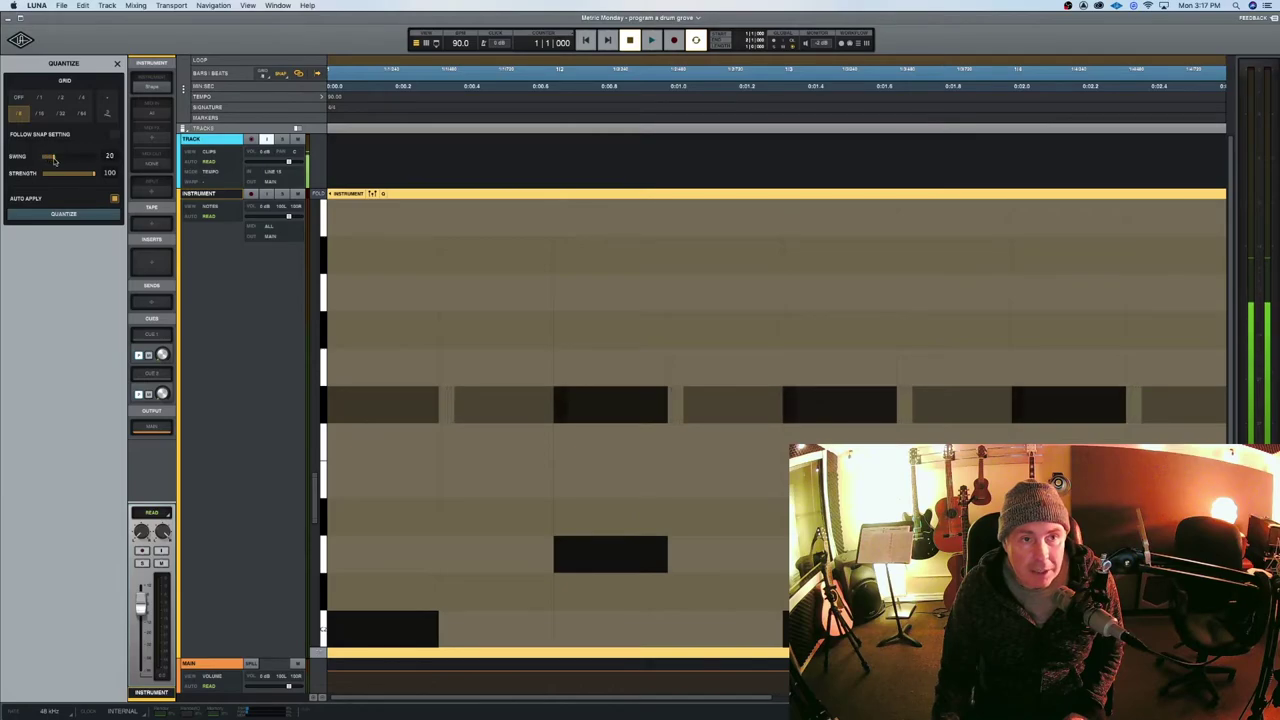
click(88, 215)
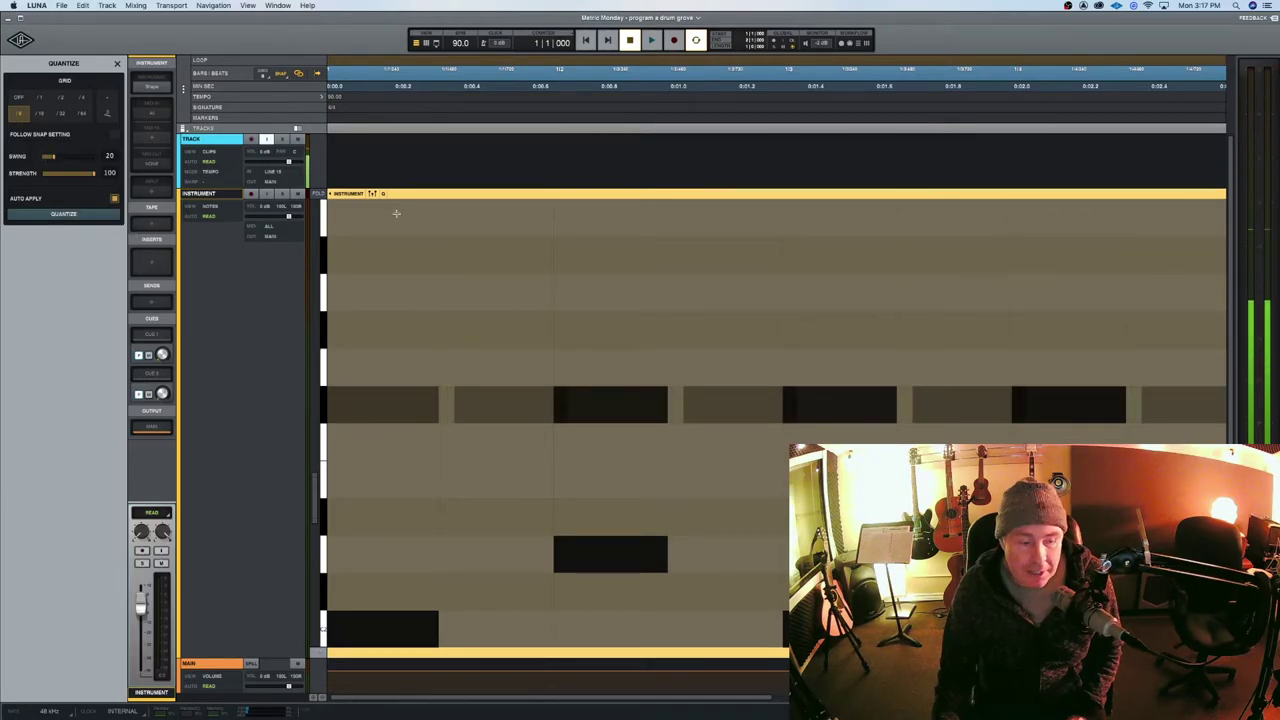
key(space)
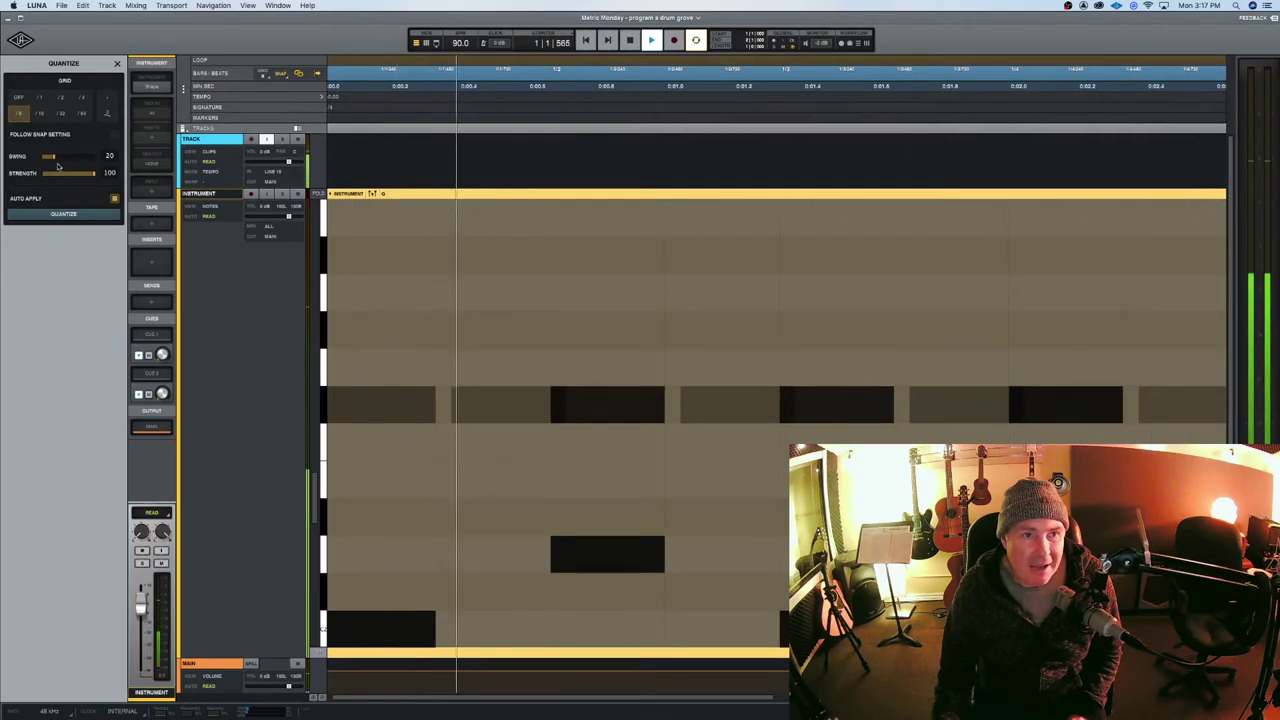
key(space)
Set the quantize swing to 0 and play the straight version of the pattern.
drag(53, 157, 3, 171)
key(space)
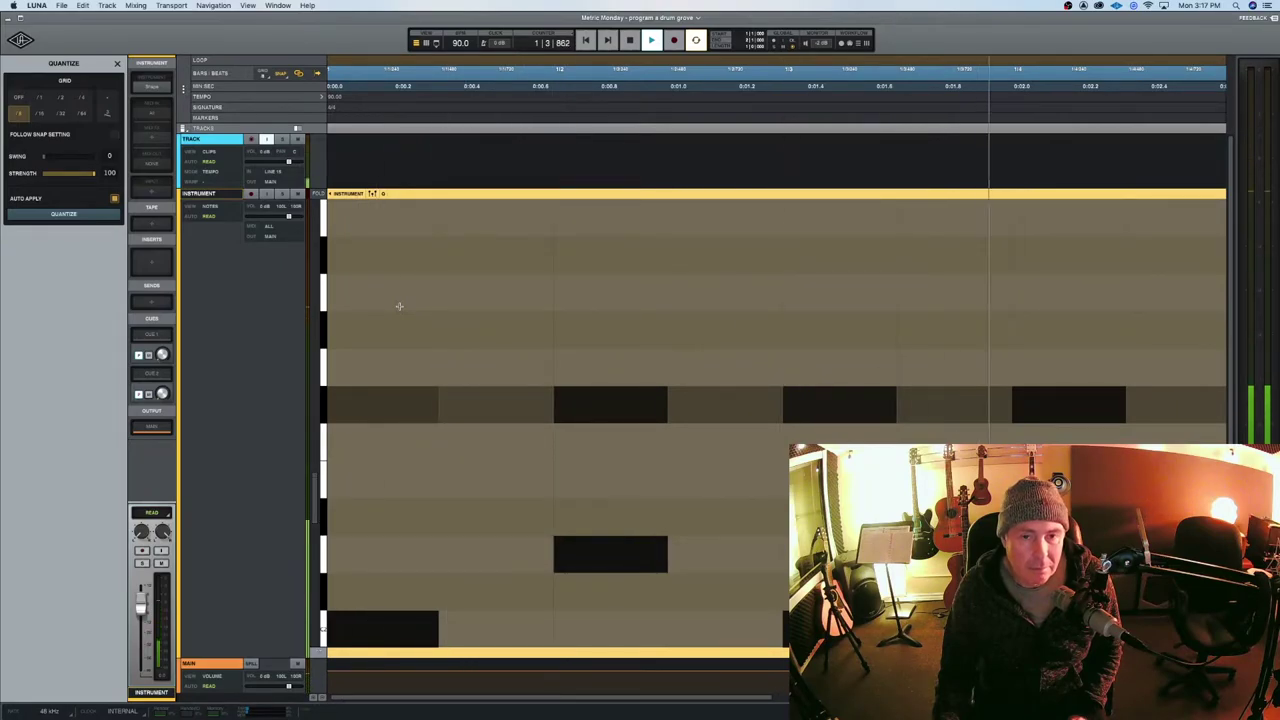
key(space)
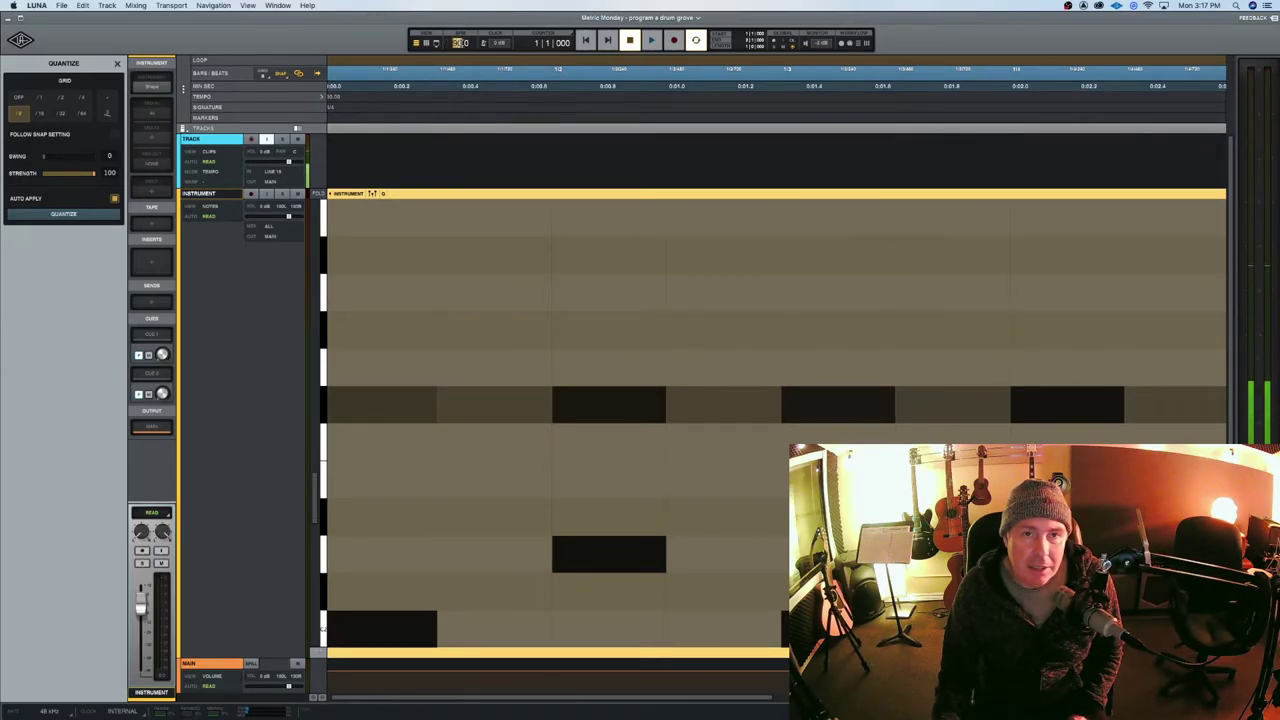
Set the session tempo to 120 BPM and audition the groove at that speed.
text(120)
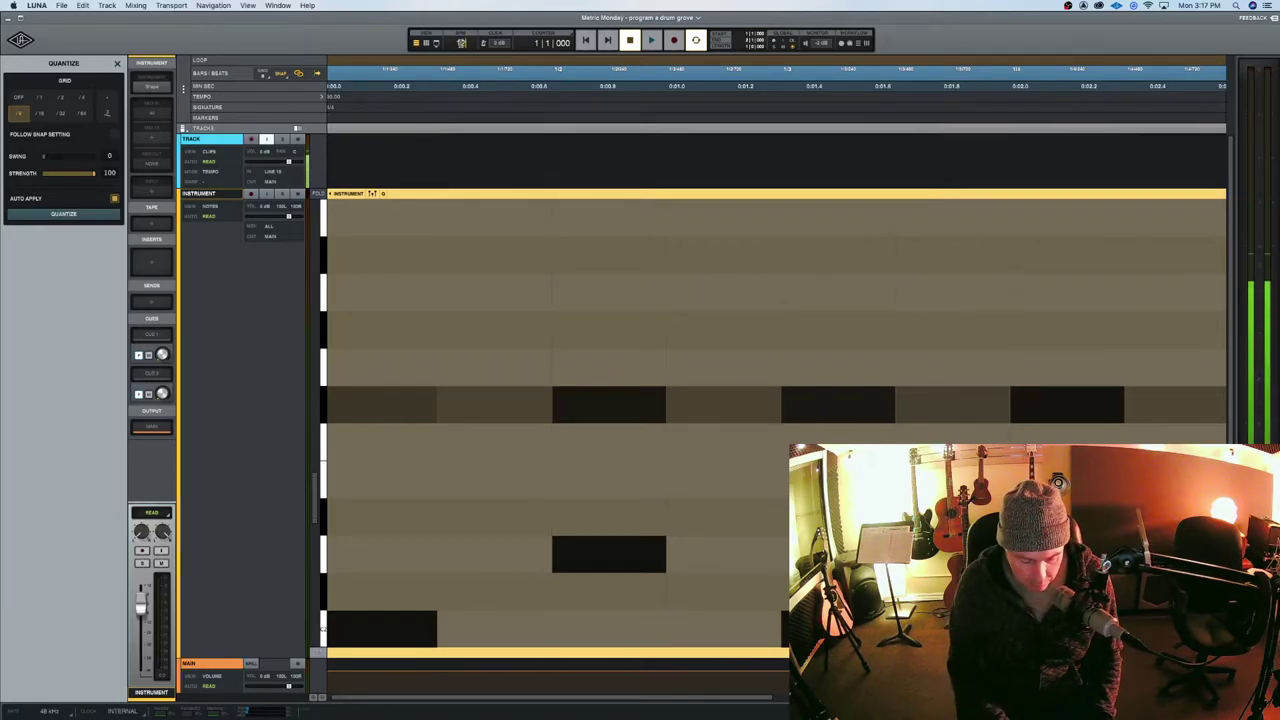
key(Return)
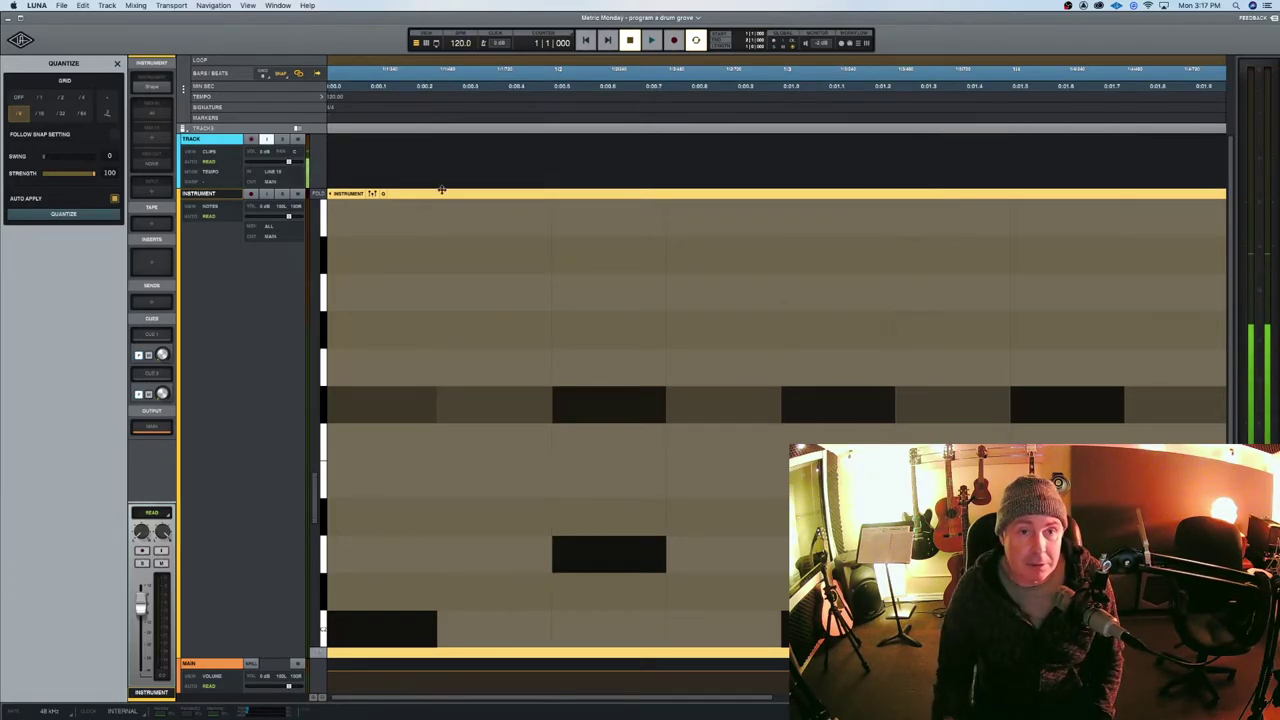
key(space)
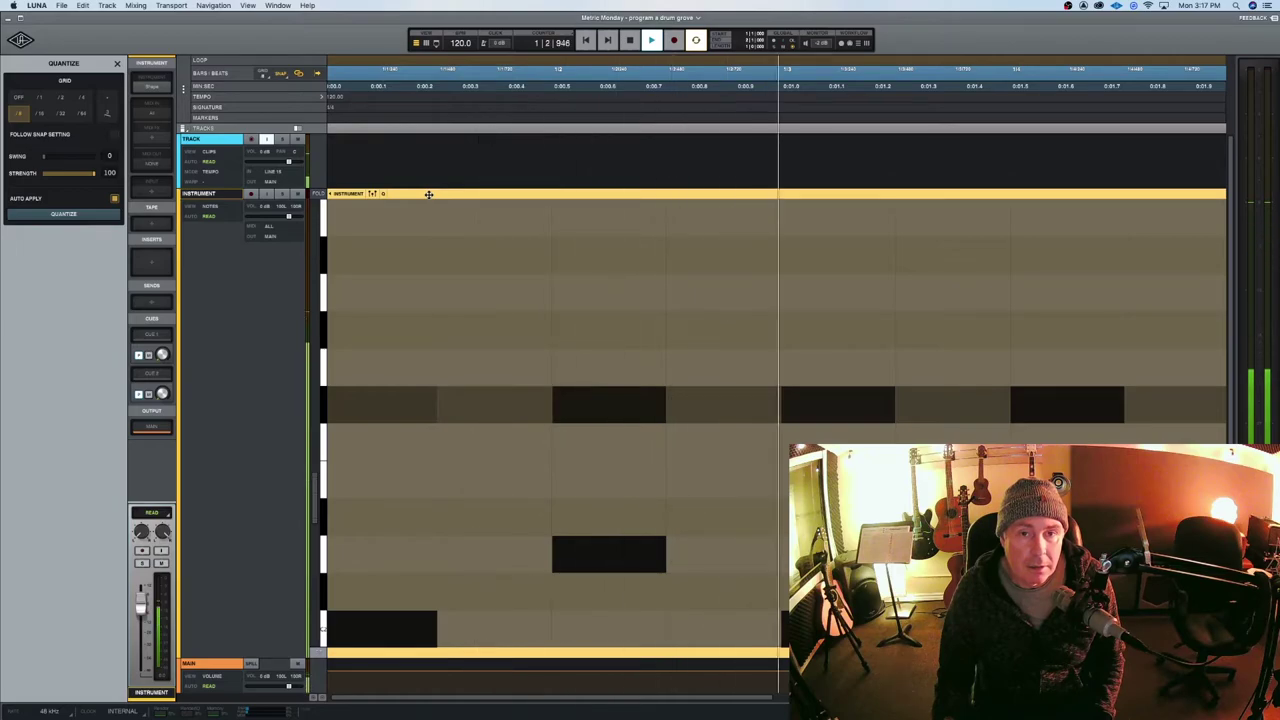
key(space)
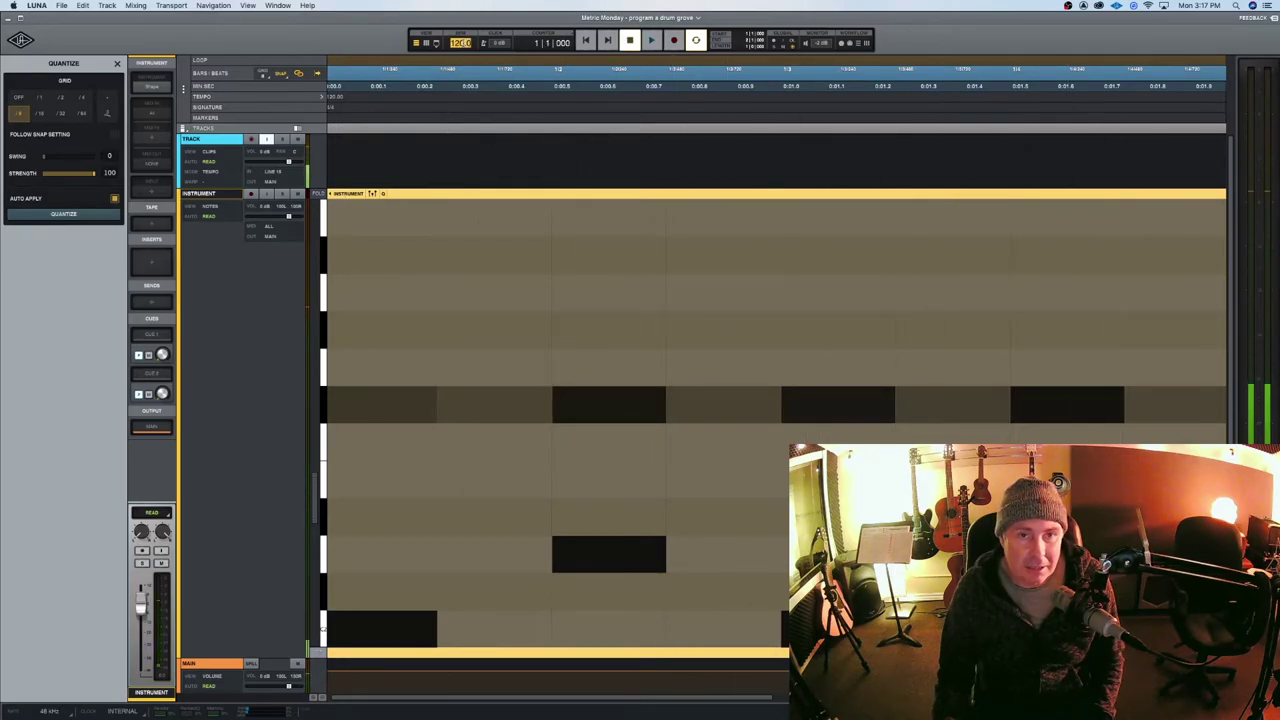
Change the tempo to 110 BPM and play the groove briefly.
text(110)
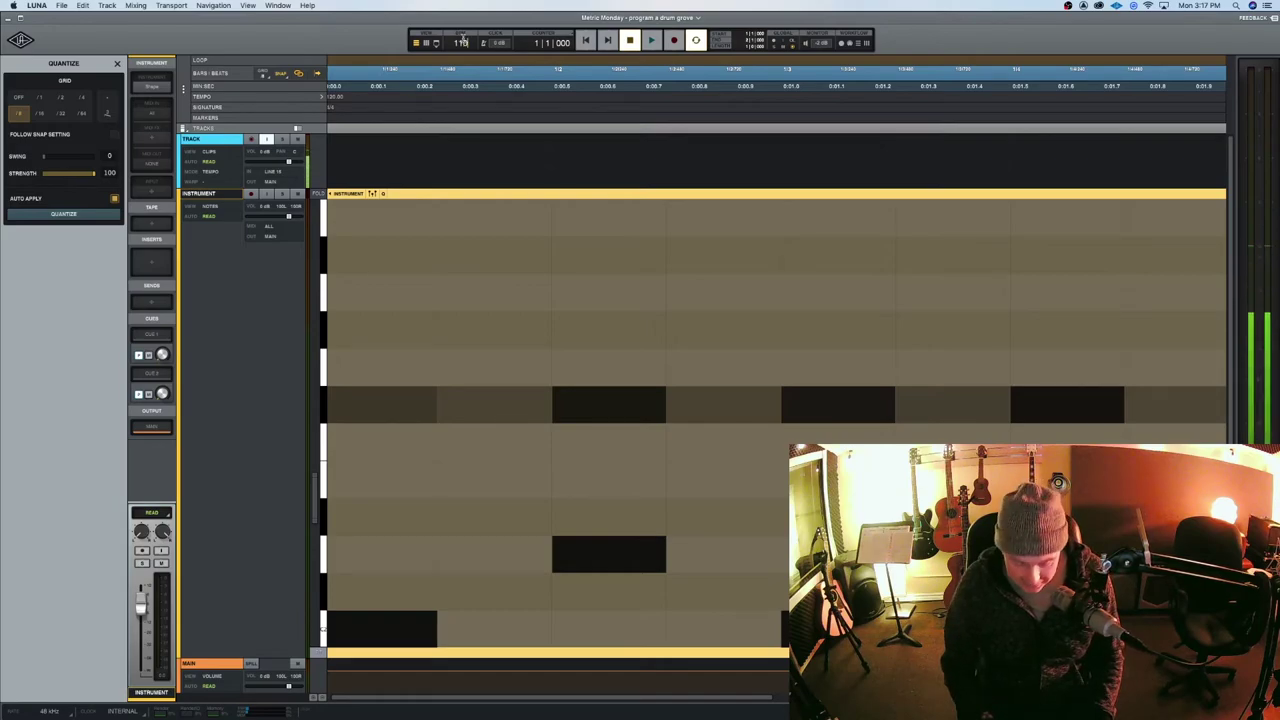
key(Return)
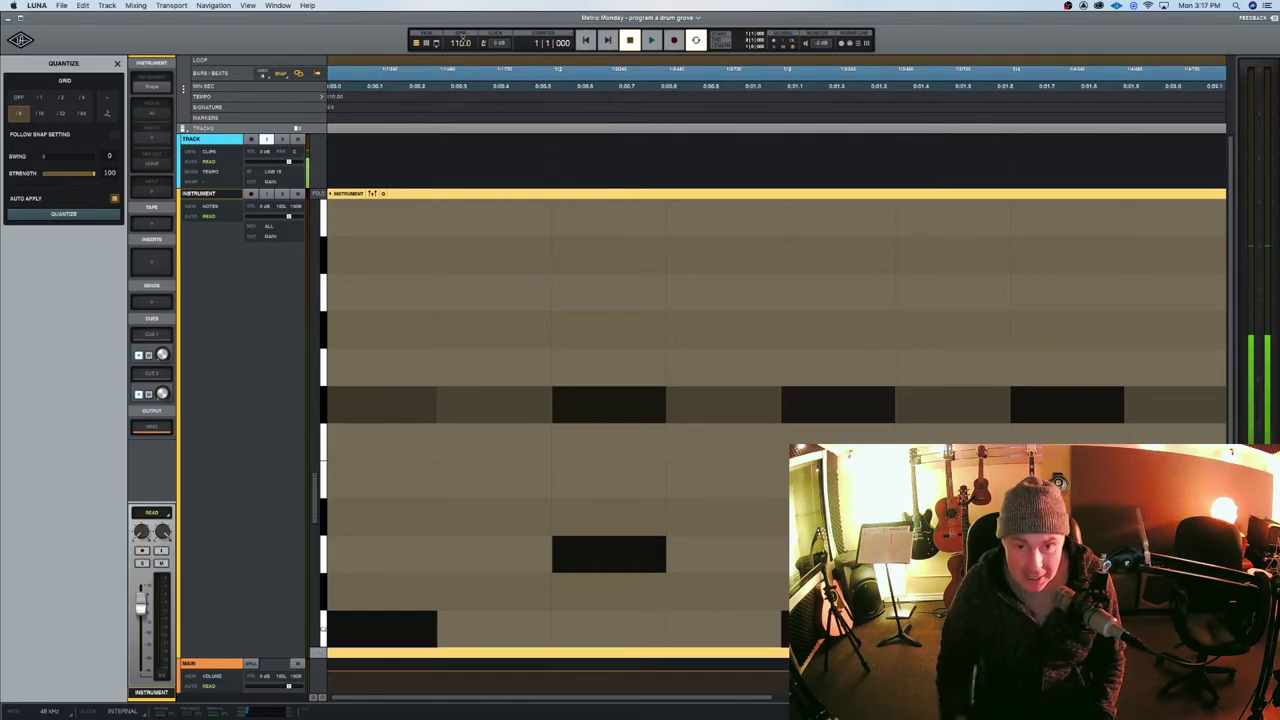
key(space)
key(space)
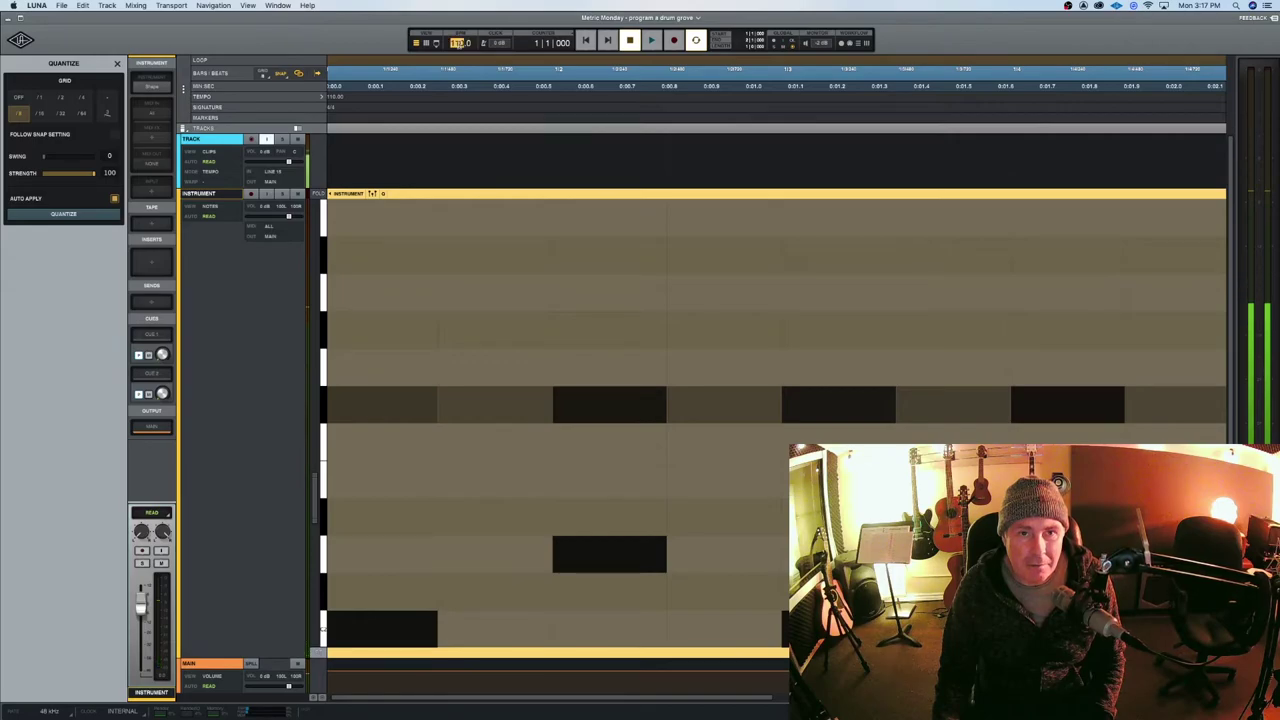
Lower the tempo to 105 BPM and listen to the groove at that speed.
text(105)
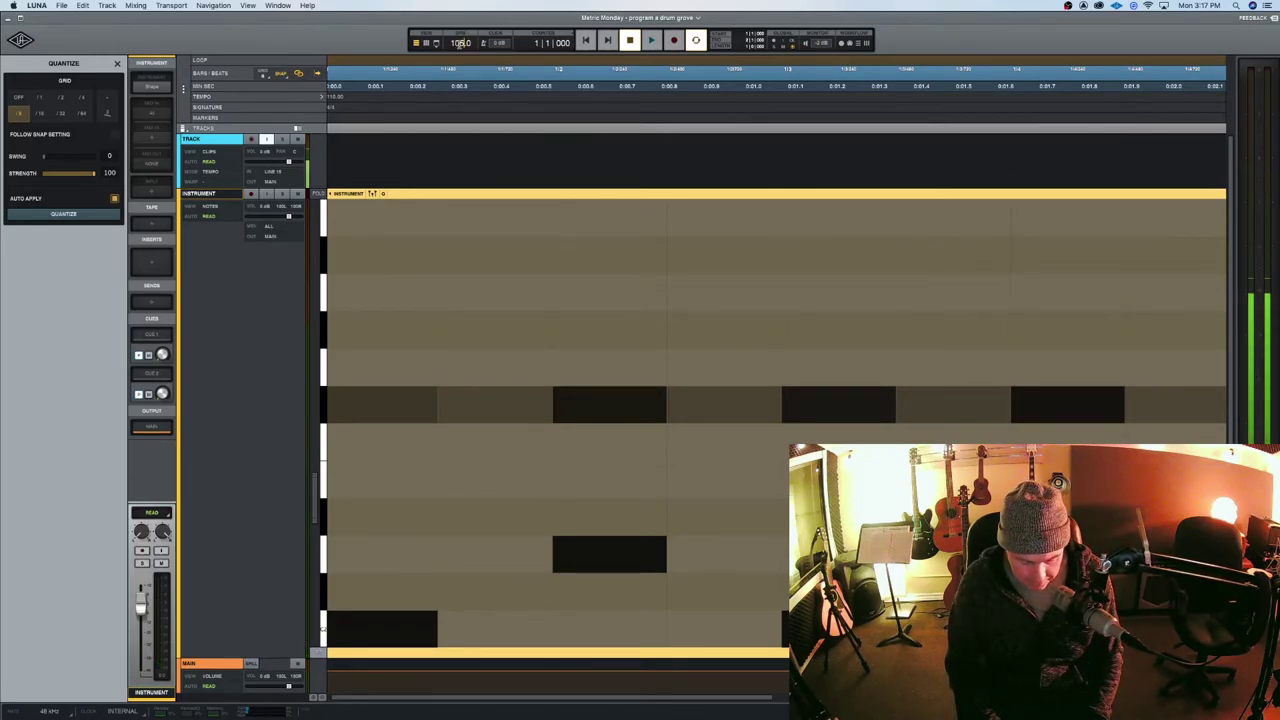
key(Return)
key(space)
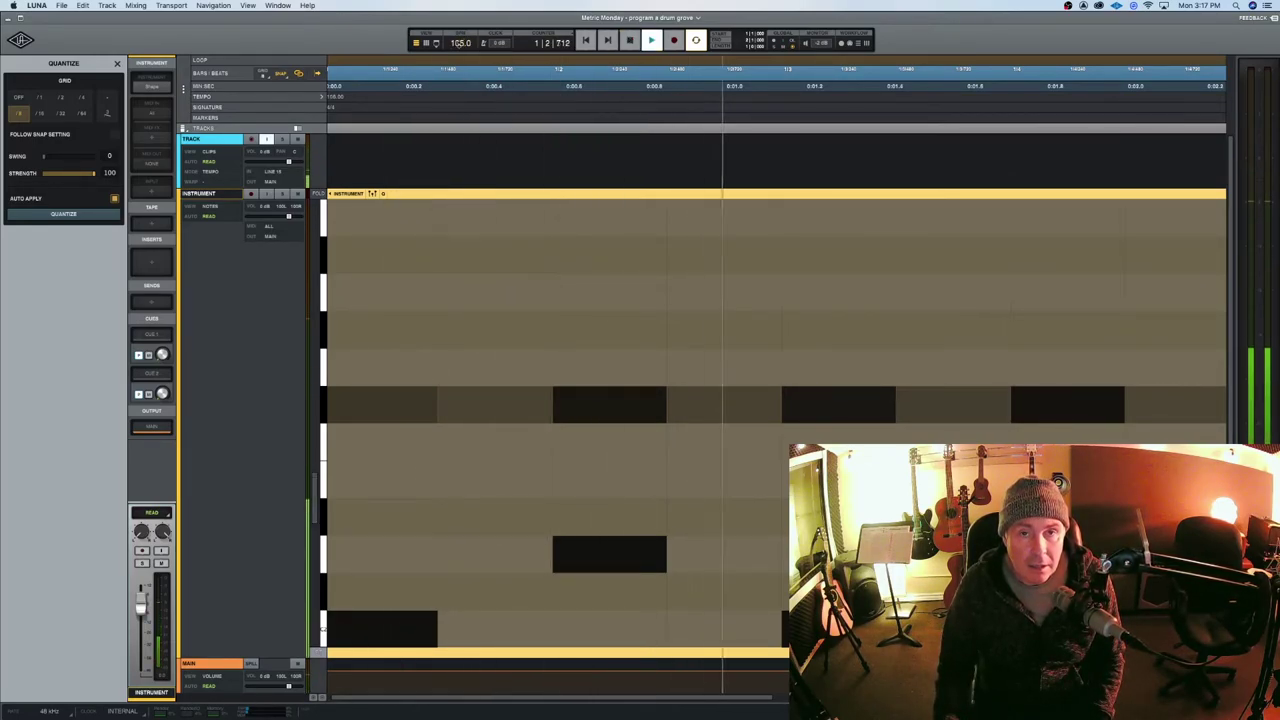
key(space)
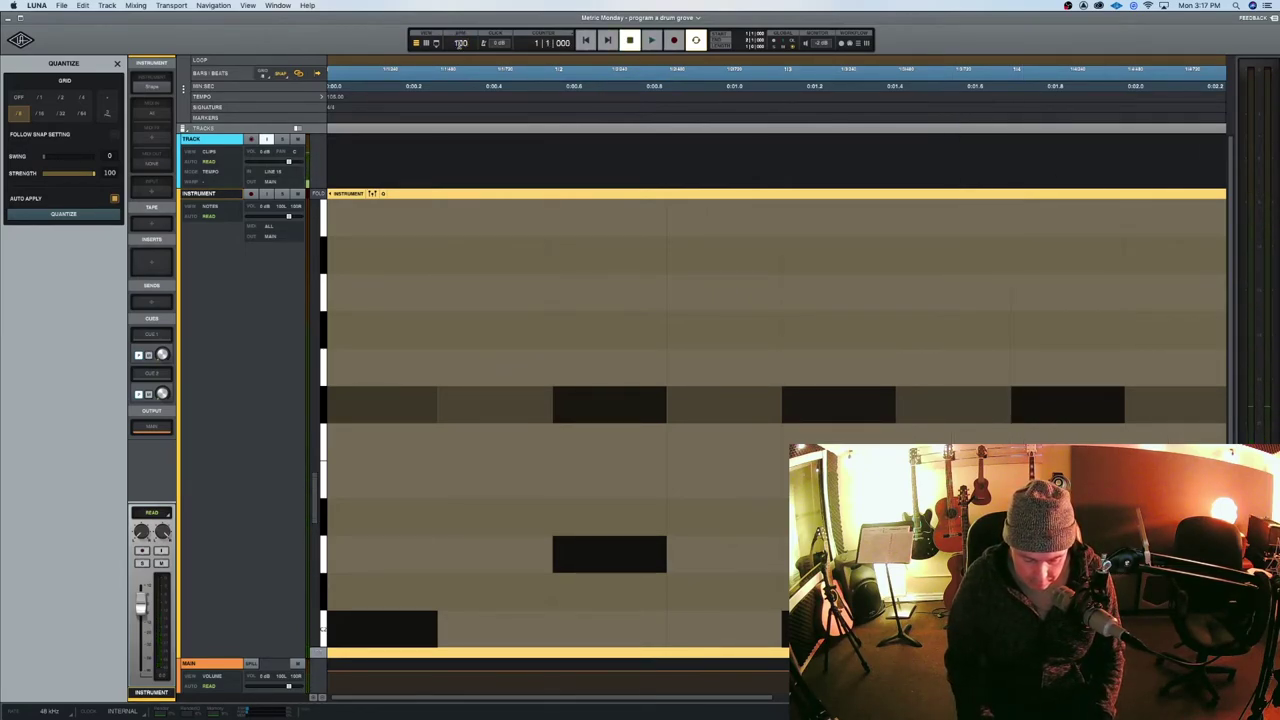
Set the tempo to 100 BPM, play the looped bar, and stop playback.
key(Return)
key(space)
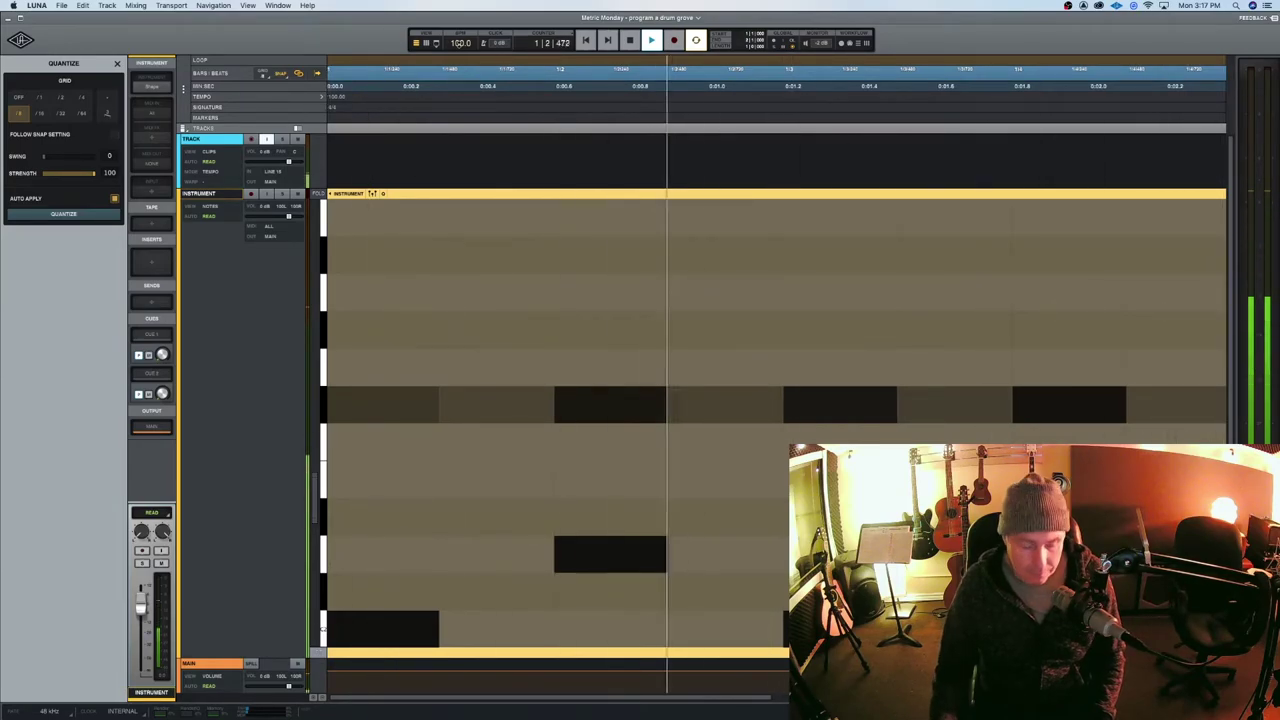
key(r)
key(r)
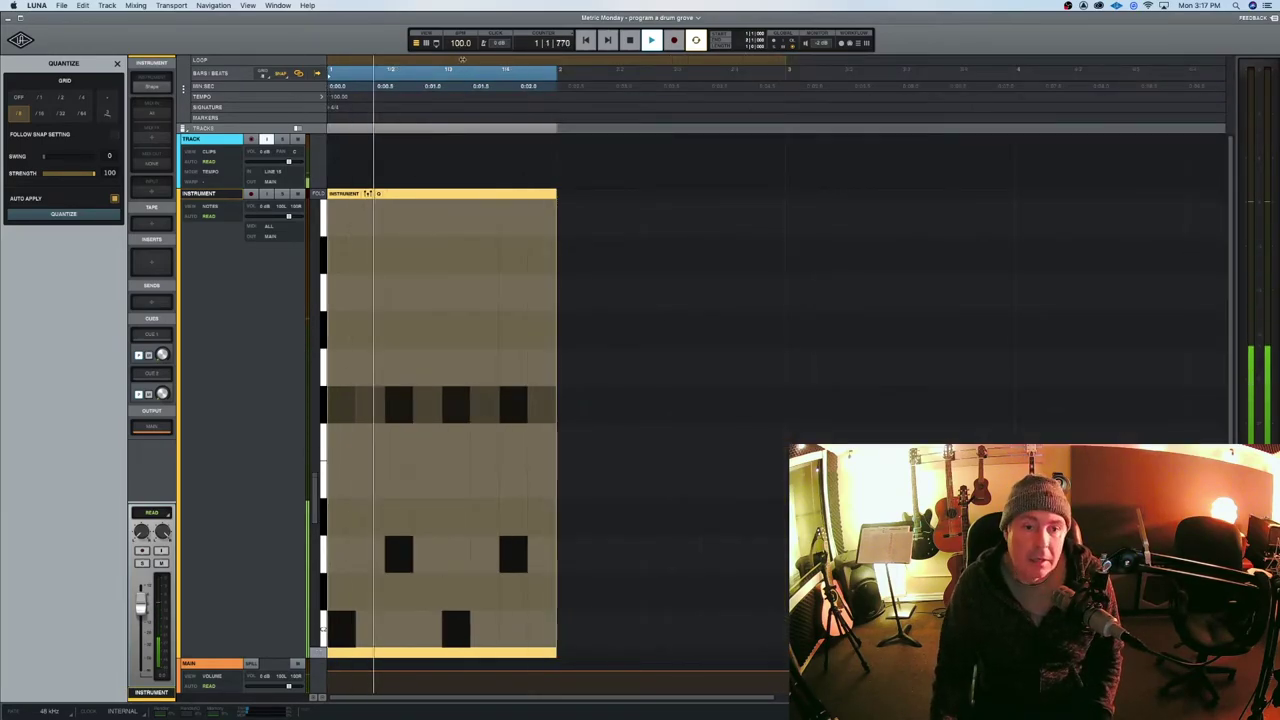
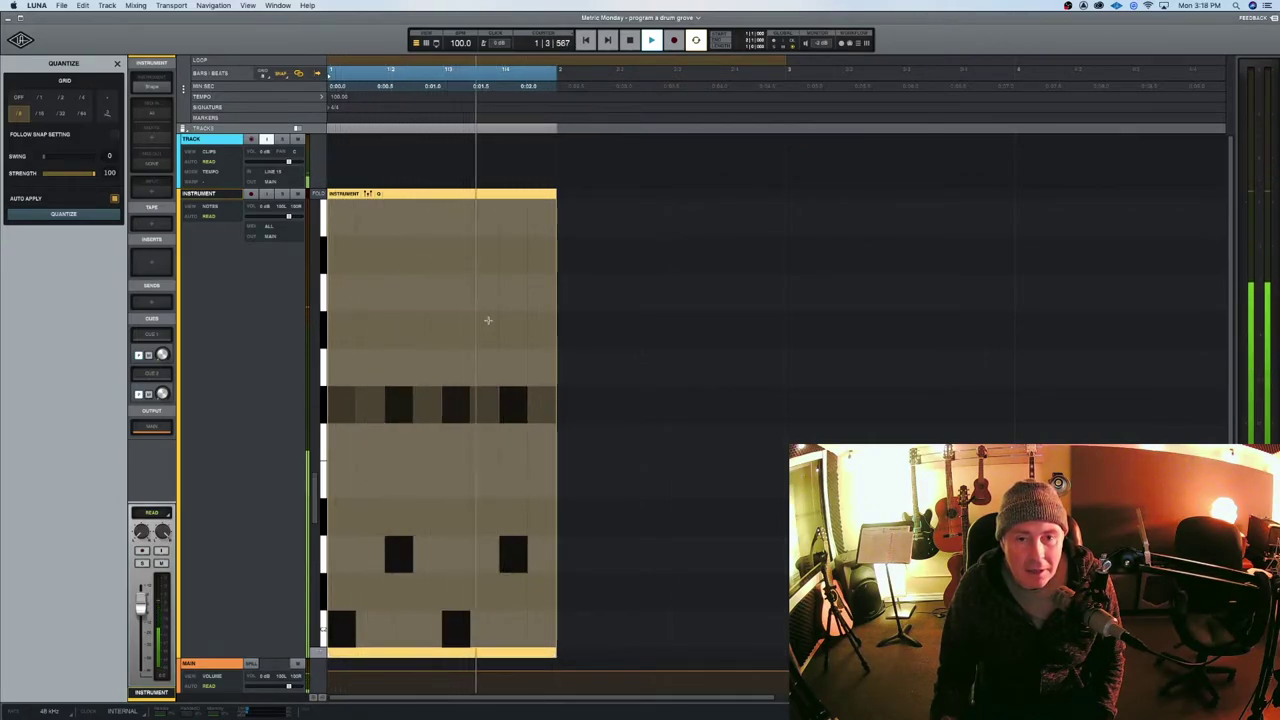
key(space)
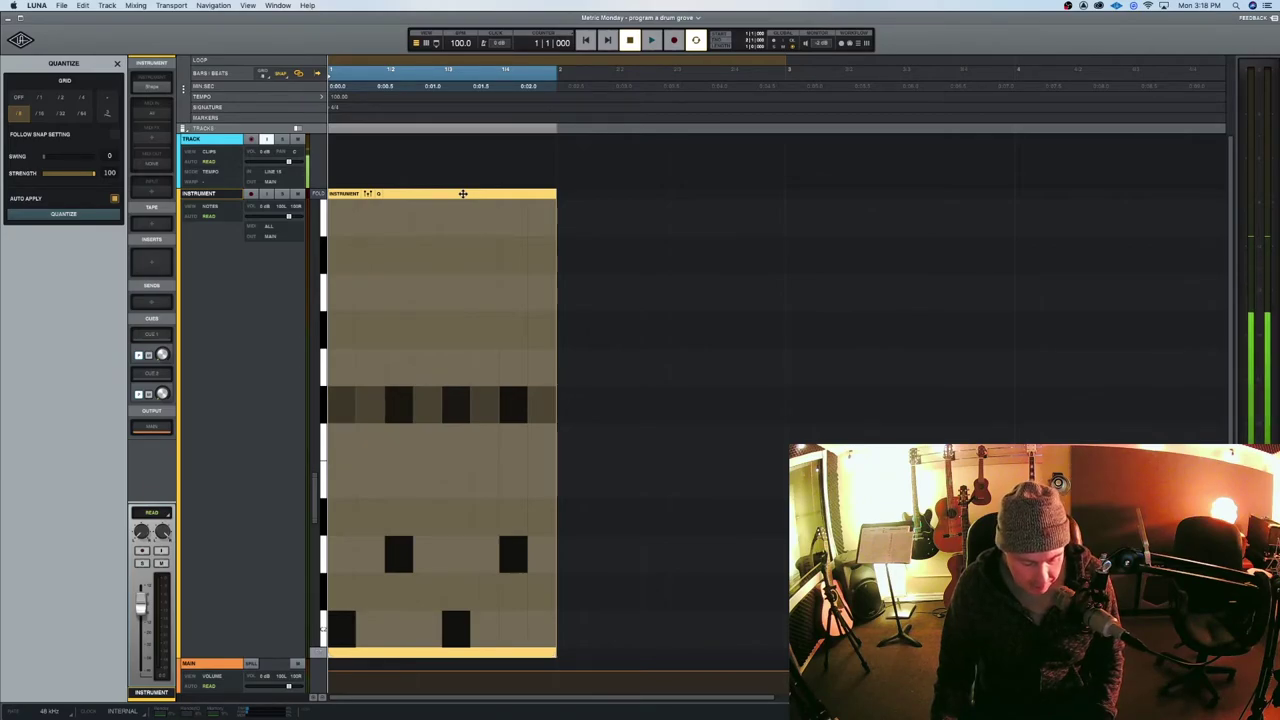
Duplicate the one-bar instrument clip into bar 2 and return the playhead to the start of bar 1.
key(super+d)
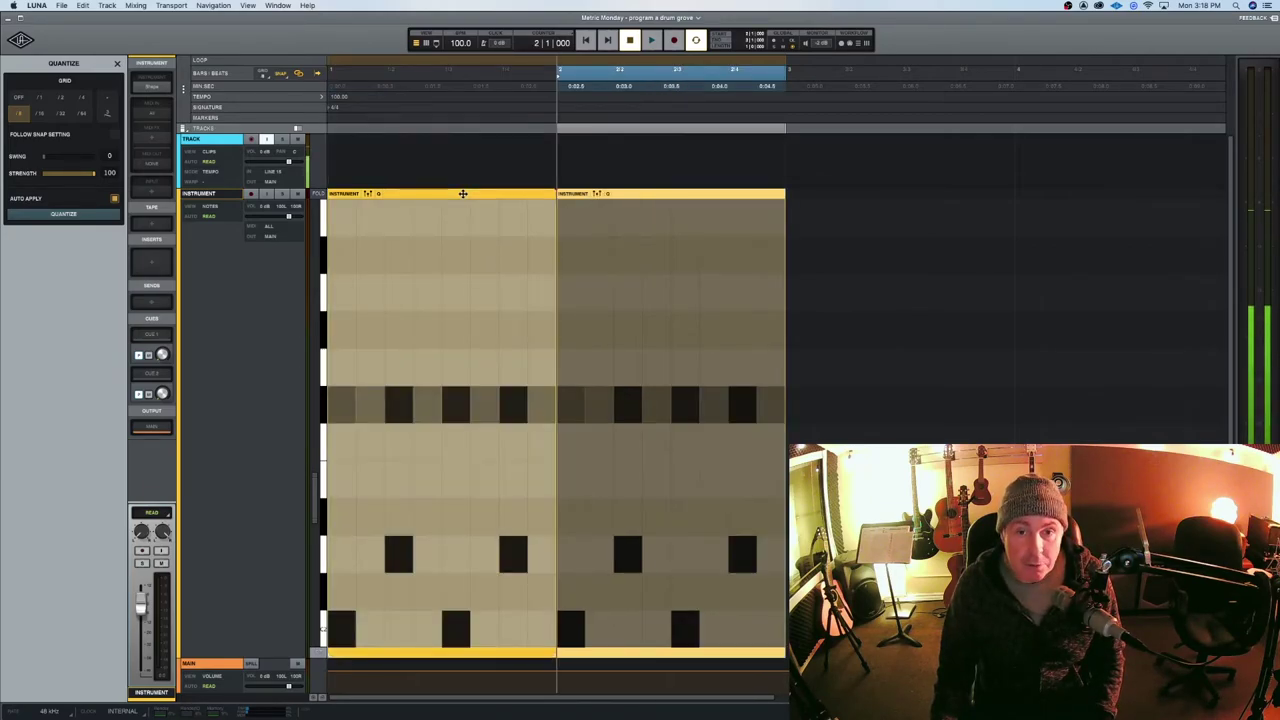
key(Return)
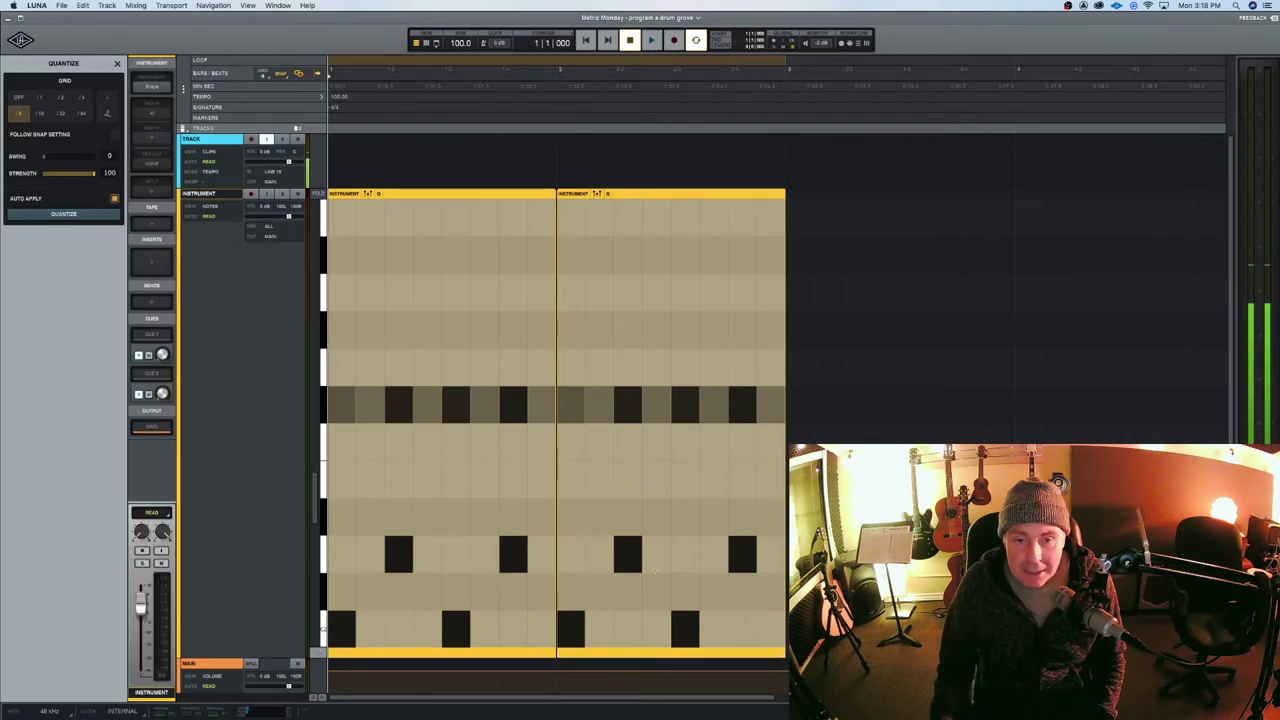
Add a C note on the second eighth of beat 1 in bar 2 and show the velocity lane.
click(598, 628)
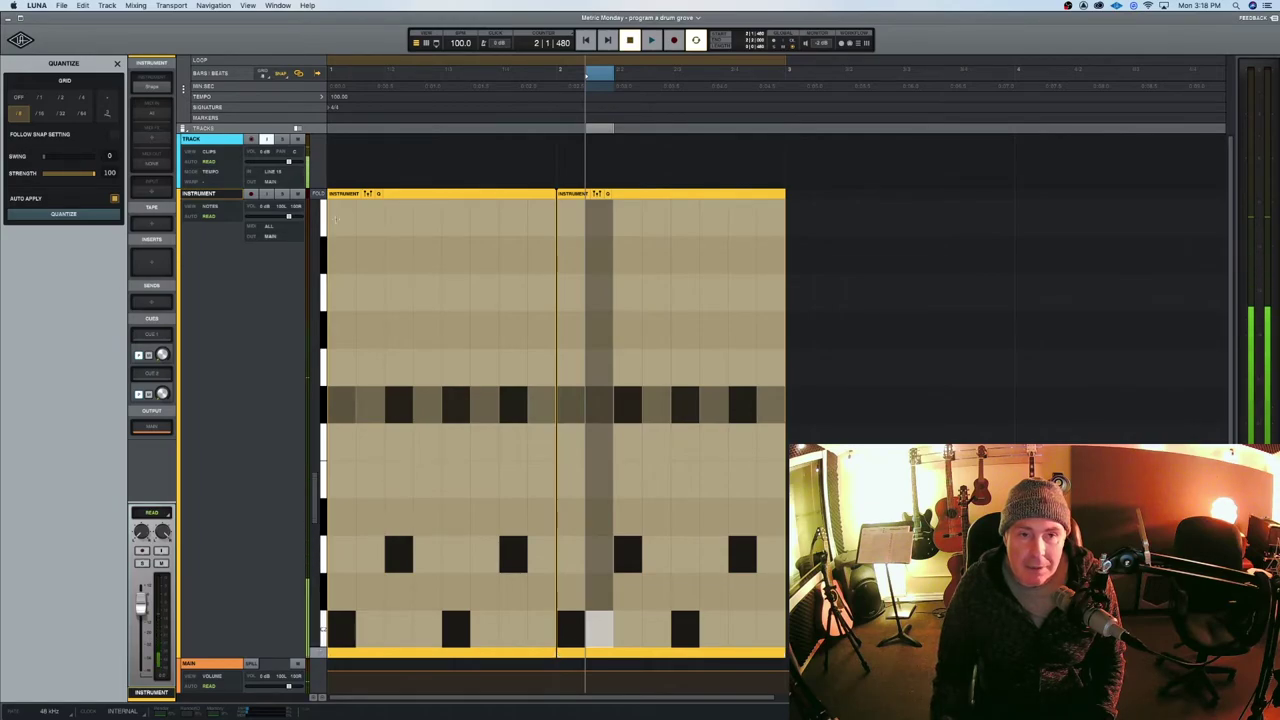
click(368, 194)
scroll(662, 516, down, 3)
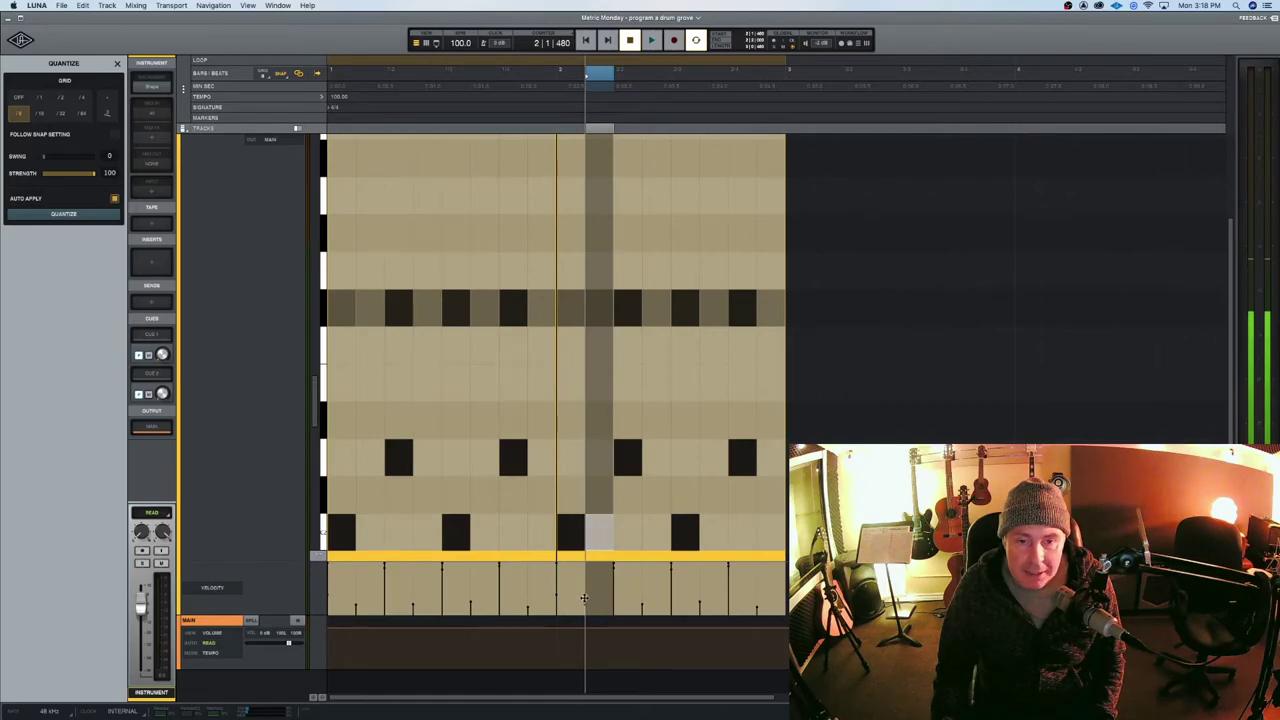
Play the two-bar loop, stop it, and remove the extra C note on the second eighth of bar 2.
key(space)
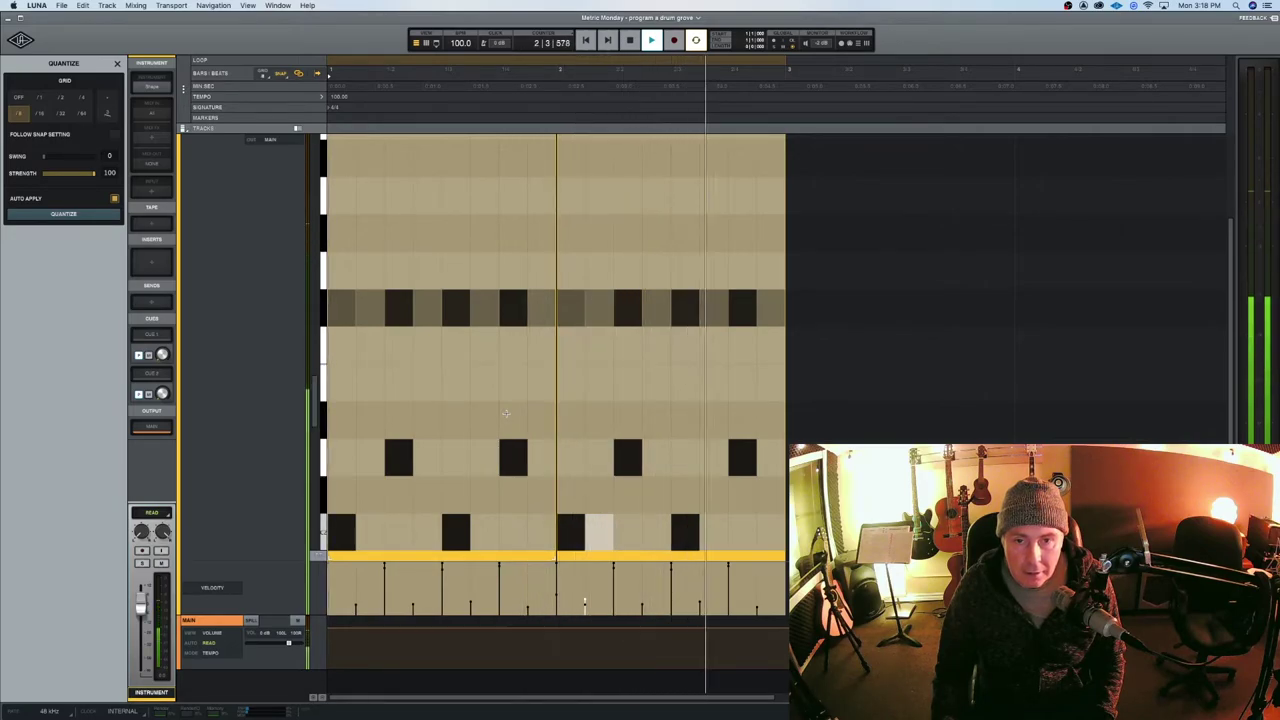
key(space)
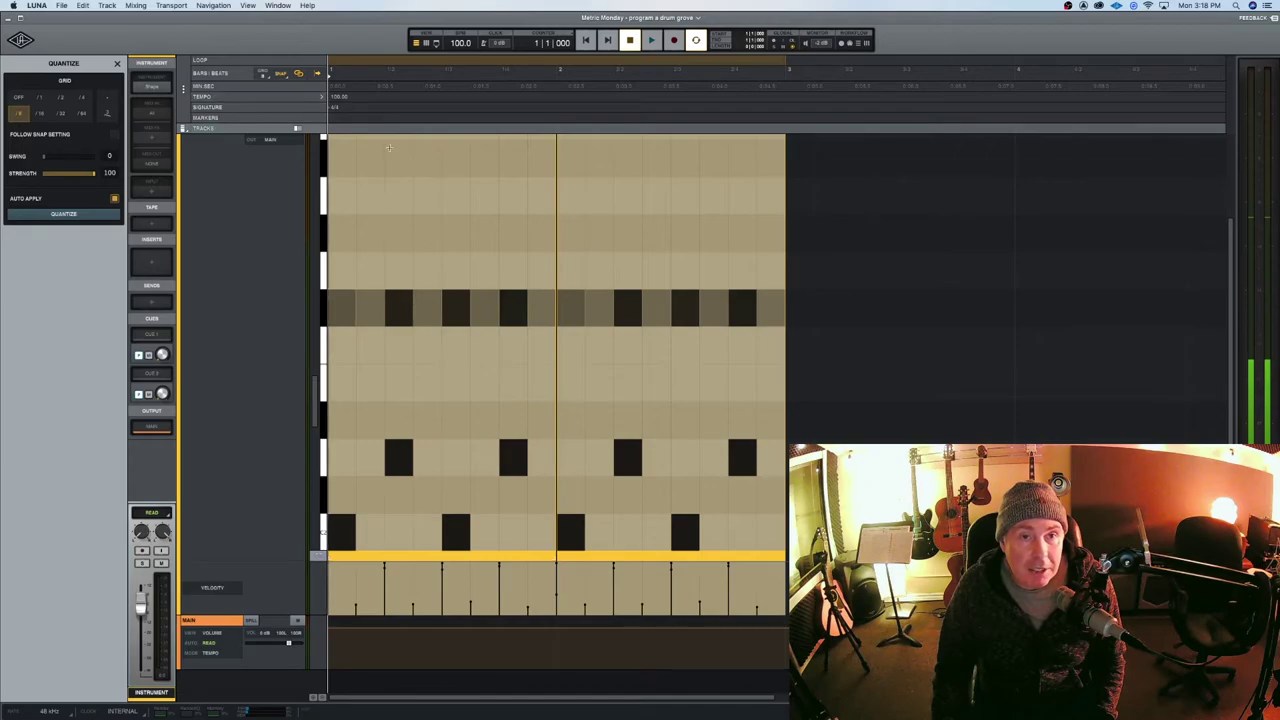
Set the snap grid to 1/16, add a low-velocity C note on the last sixteenth of bar 1, and play it back.
click(263, 74)
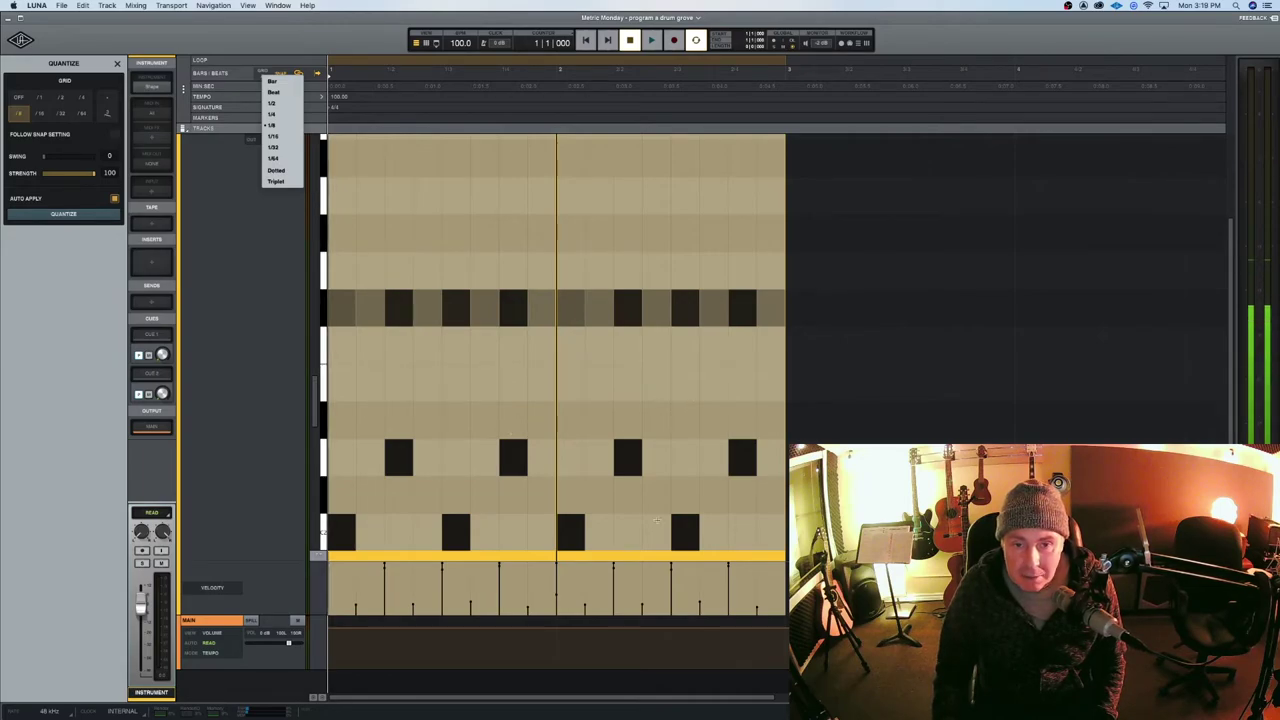
click(273, 136)
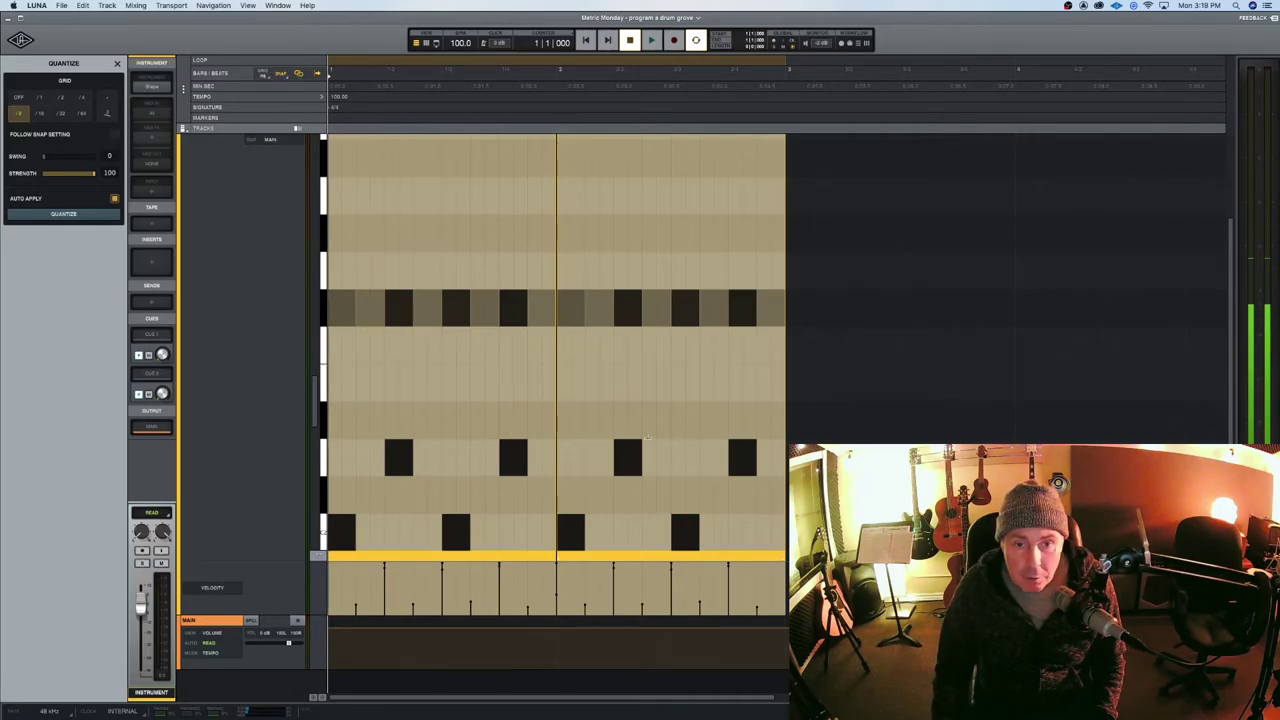
click(548, 533)
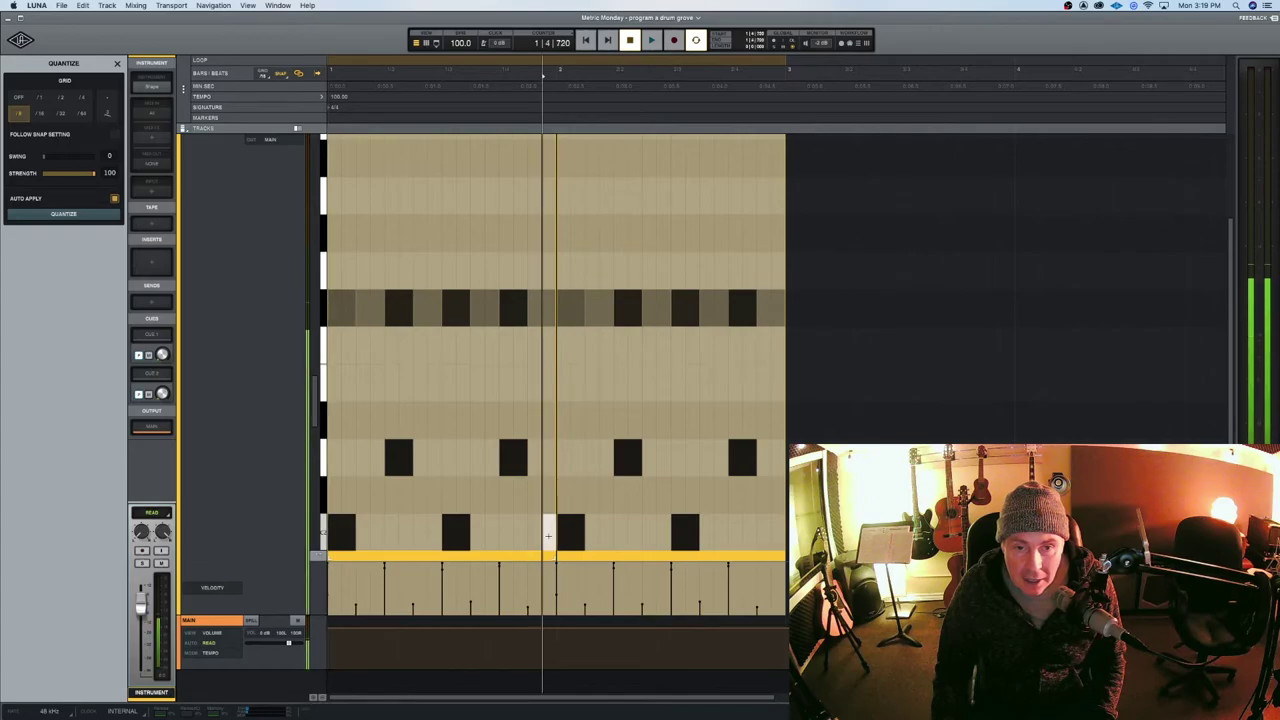
click(548, 538)
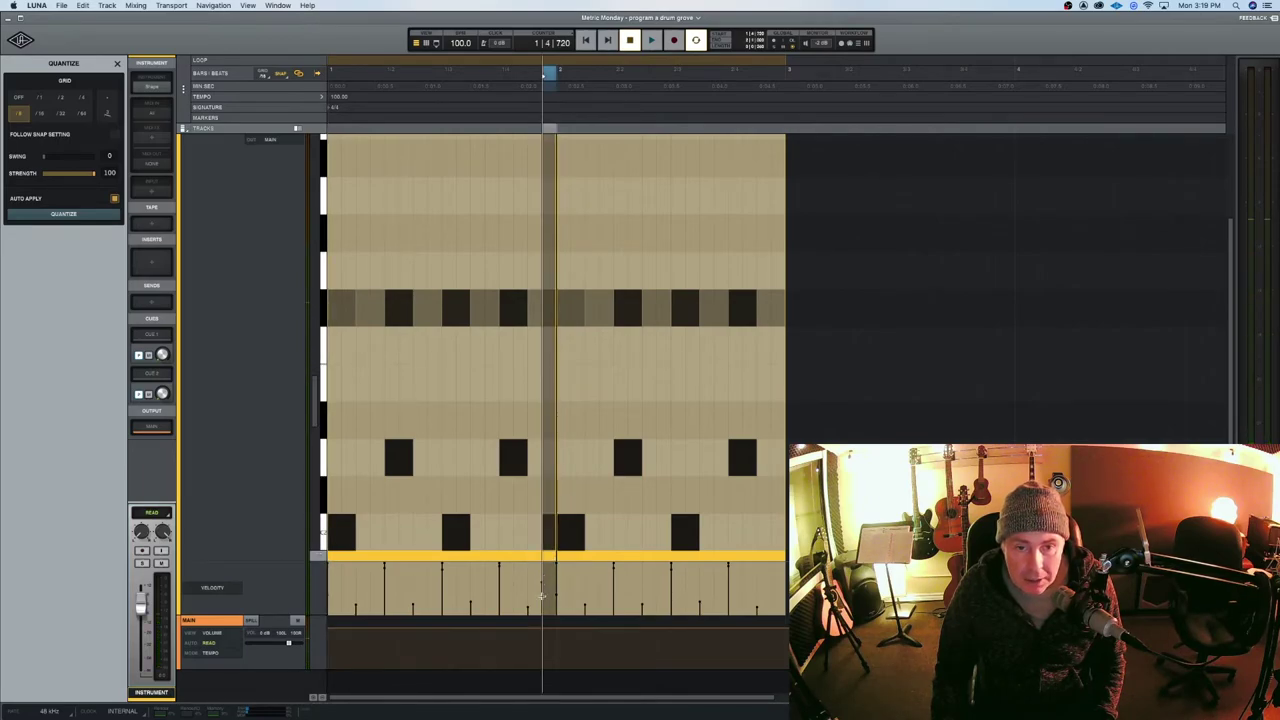
click(555, 540)
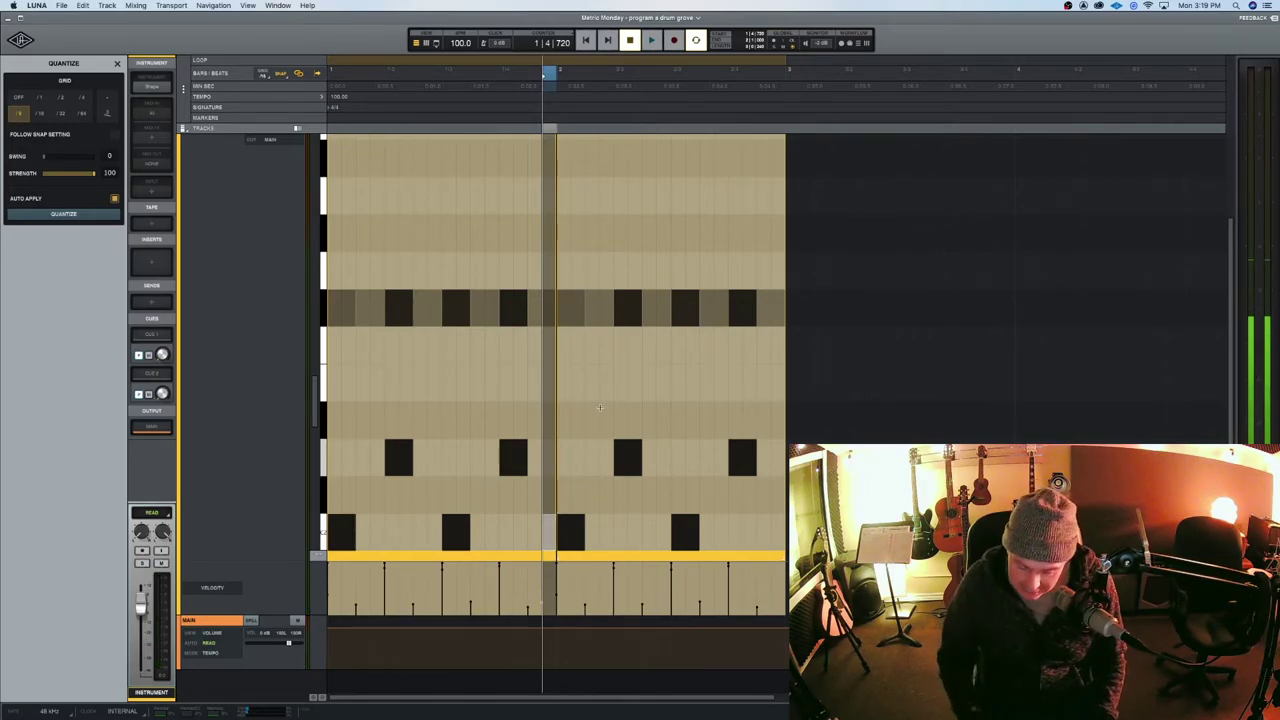
key(Return)
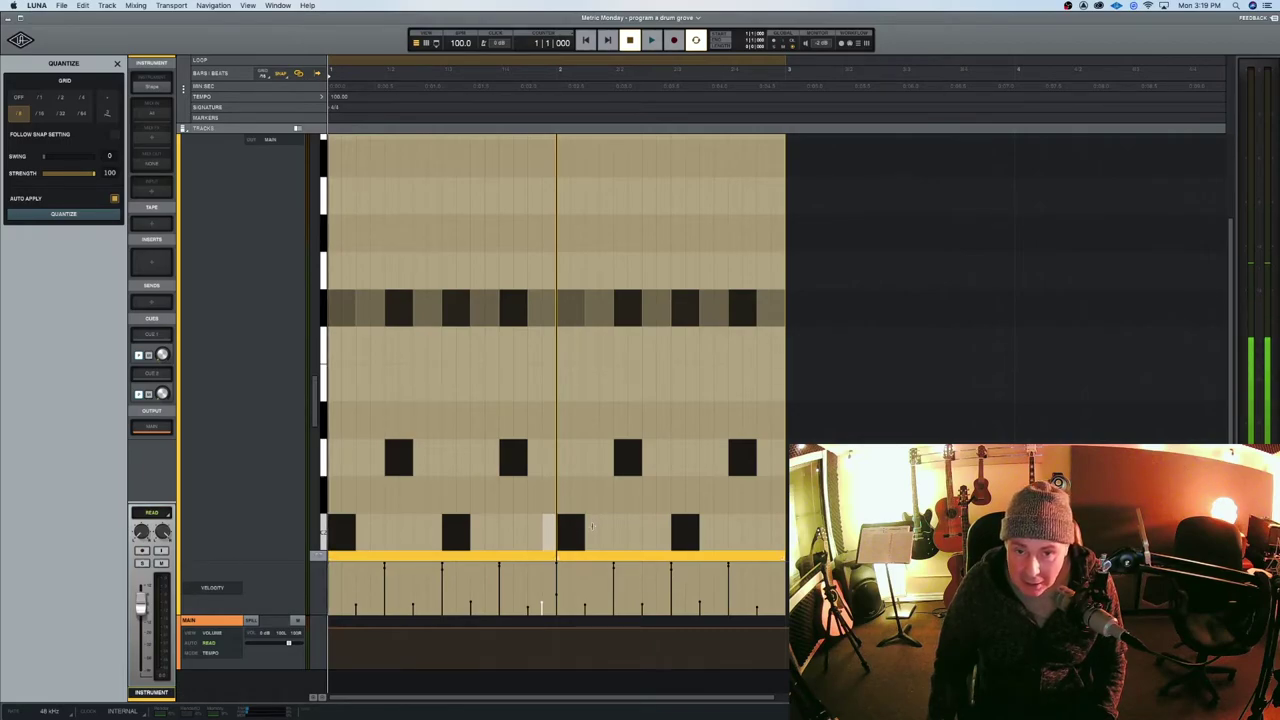
key(space)
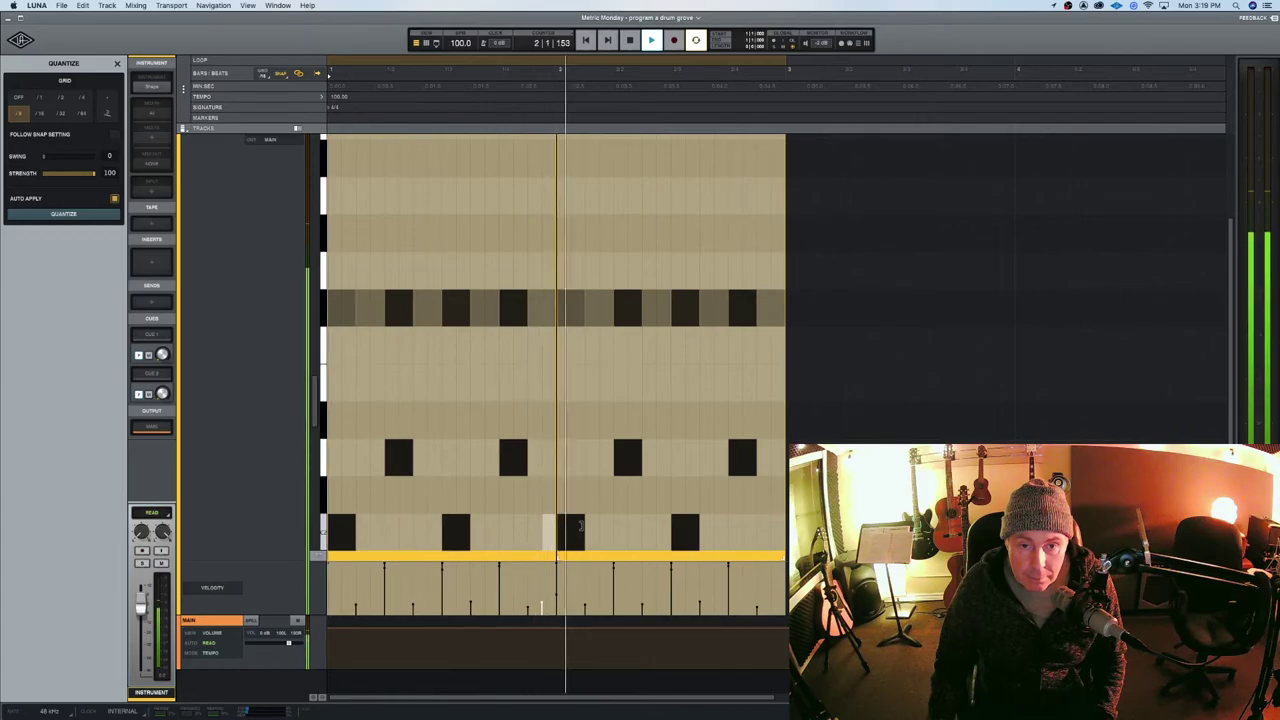
key(space)
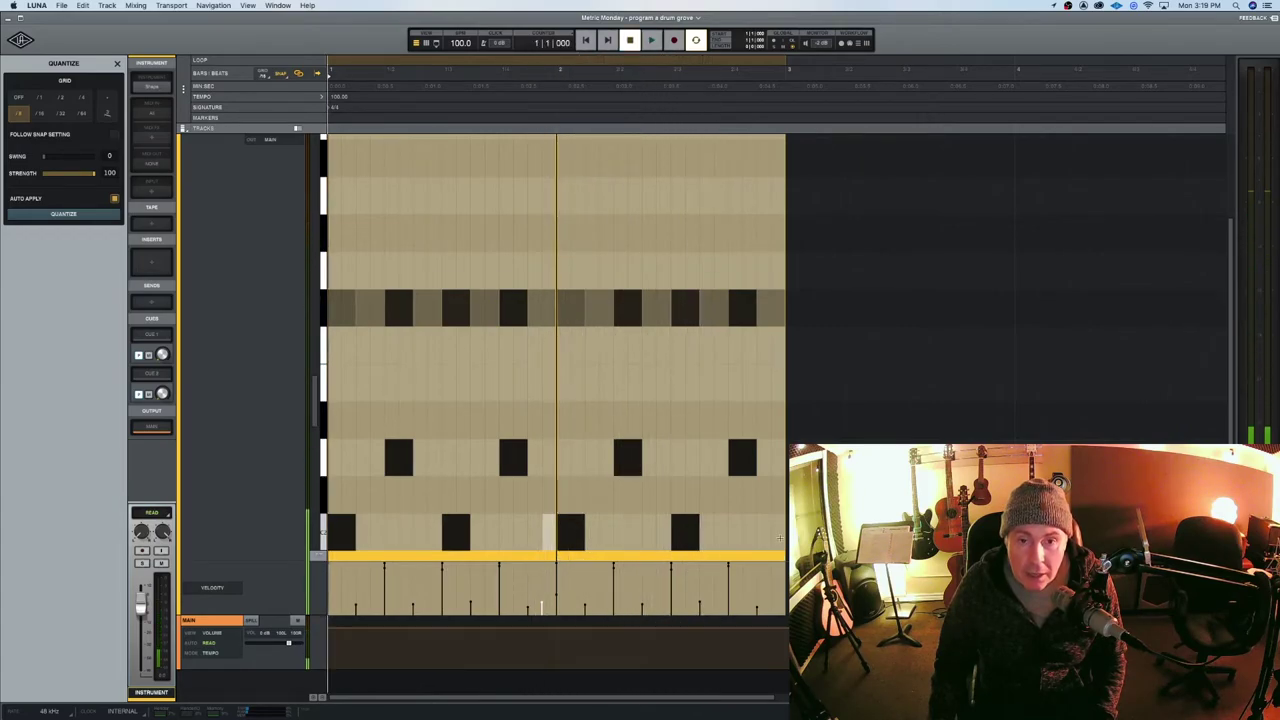
Add a reduced-velocity C note on the fourth sixteenth of beat 3 in bar 2 and play the loop from the start.
click(722, 529)
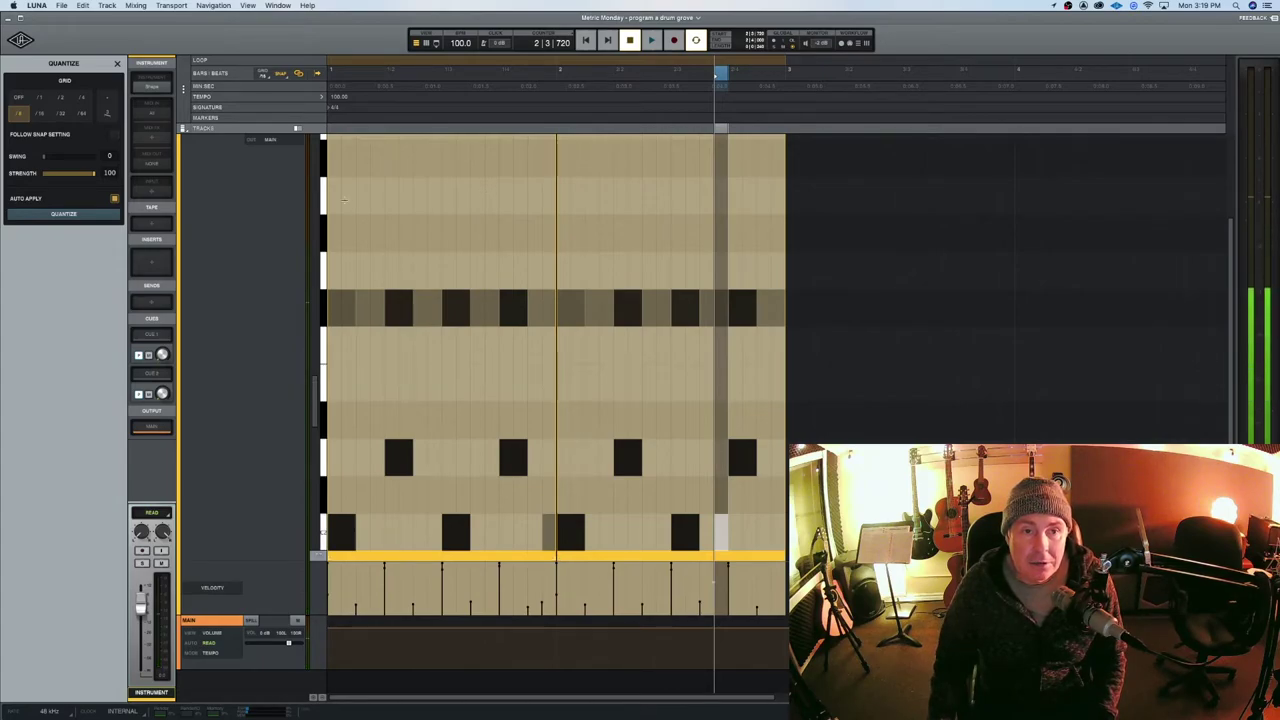
click(412, 555)
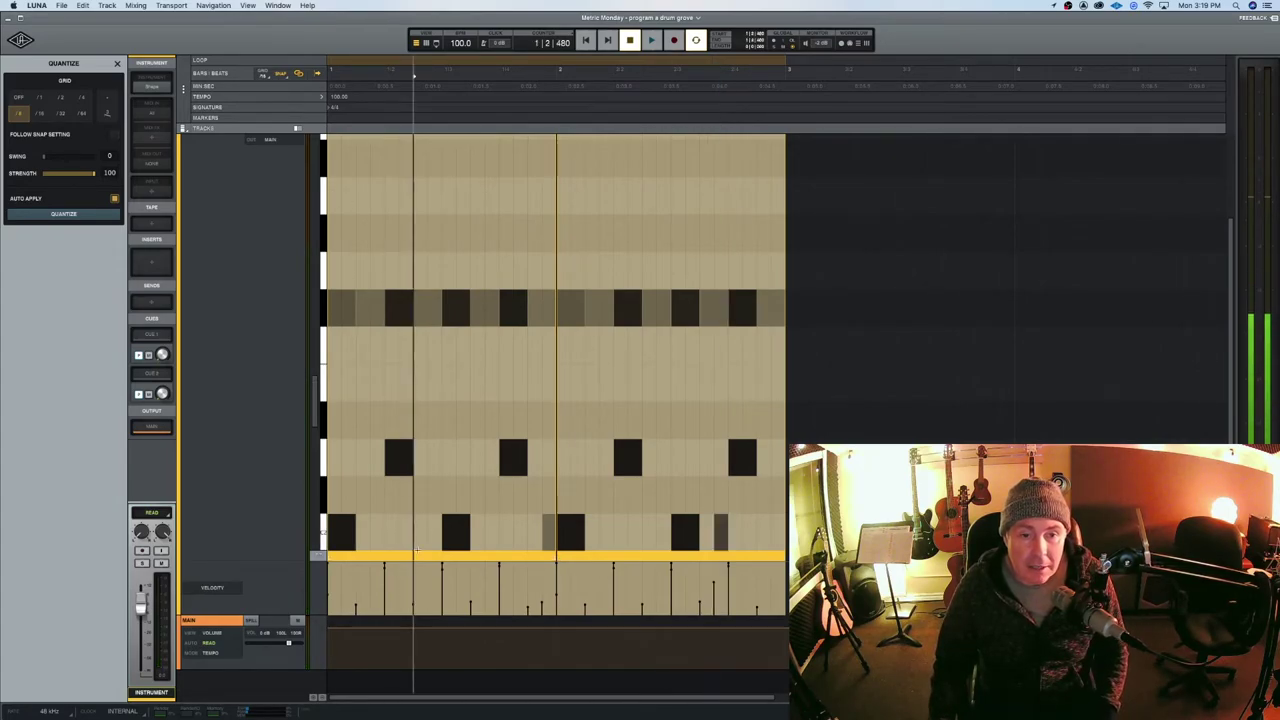
click(346, 133)
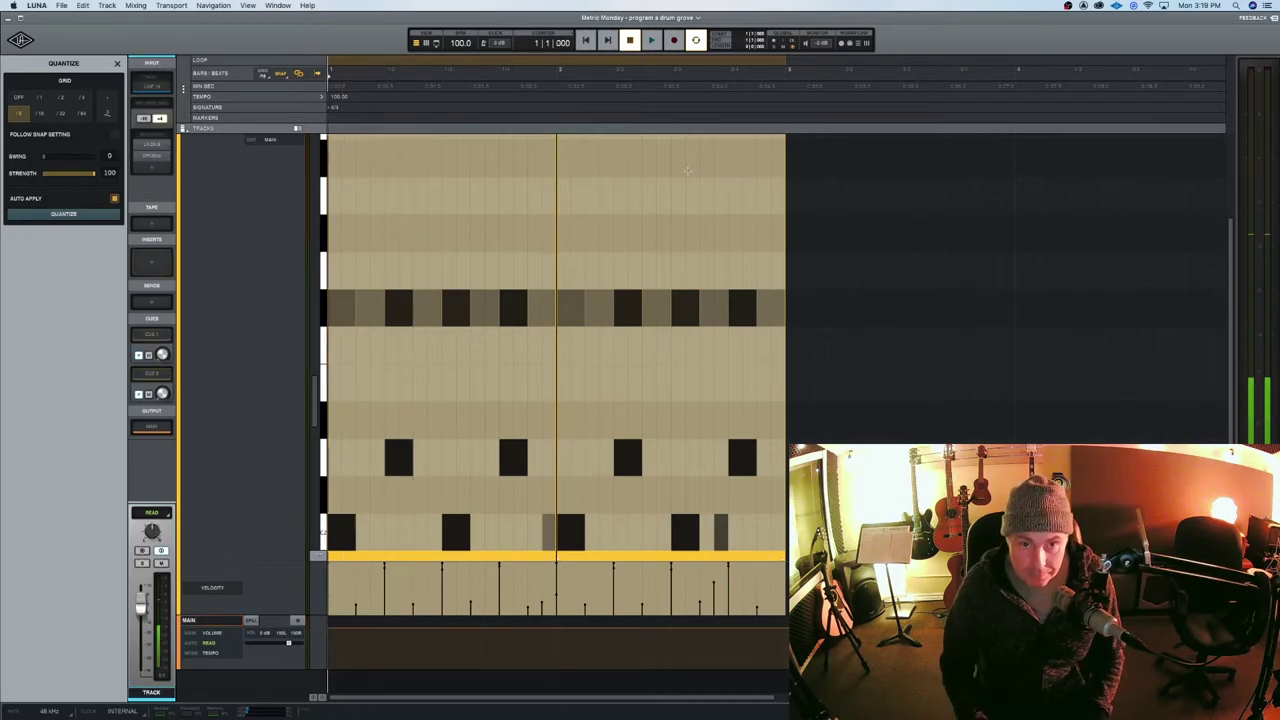
key(space)
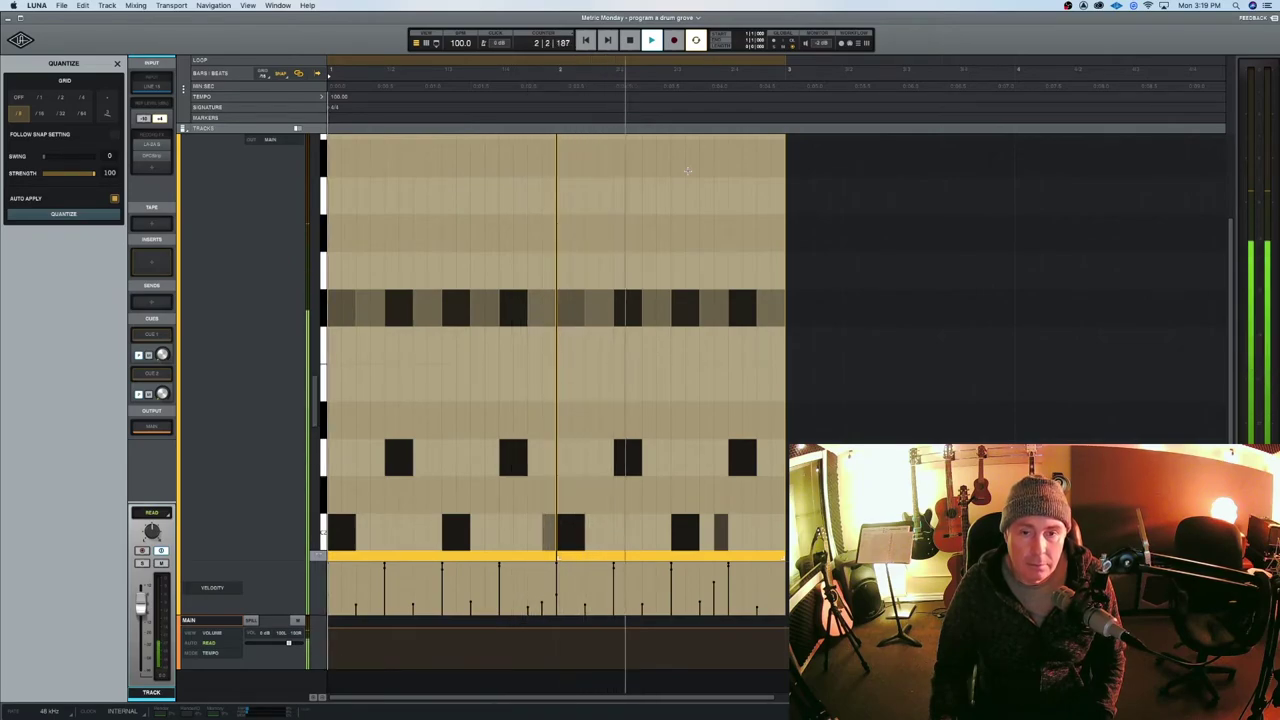
key(space)
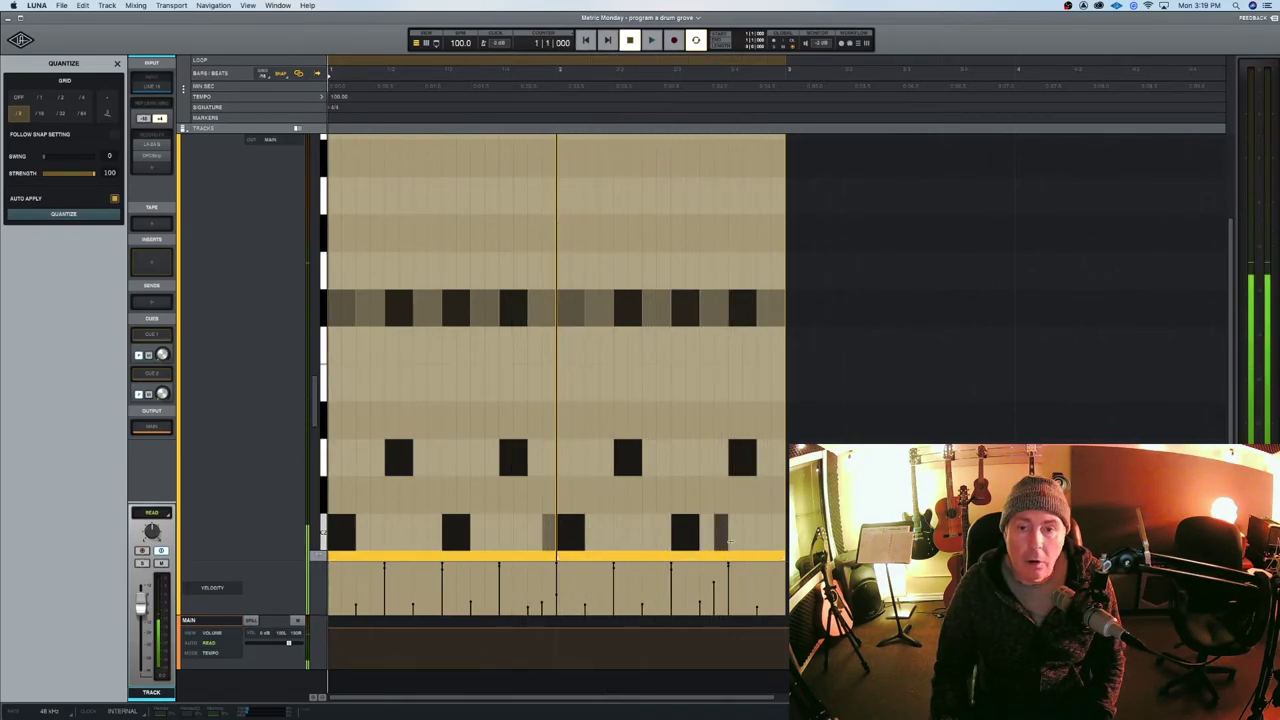
Move the new C note in beat 3 of bar 2 one sixteenth earlier and play the loop from the start.
drag(722, 543, 709, 543)
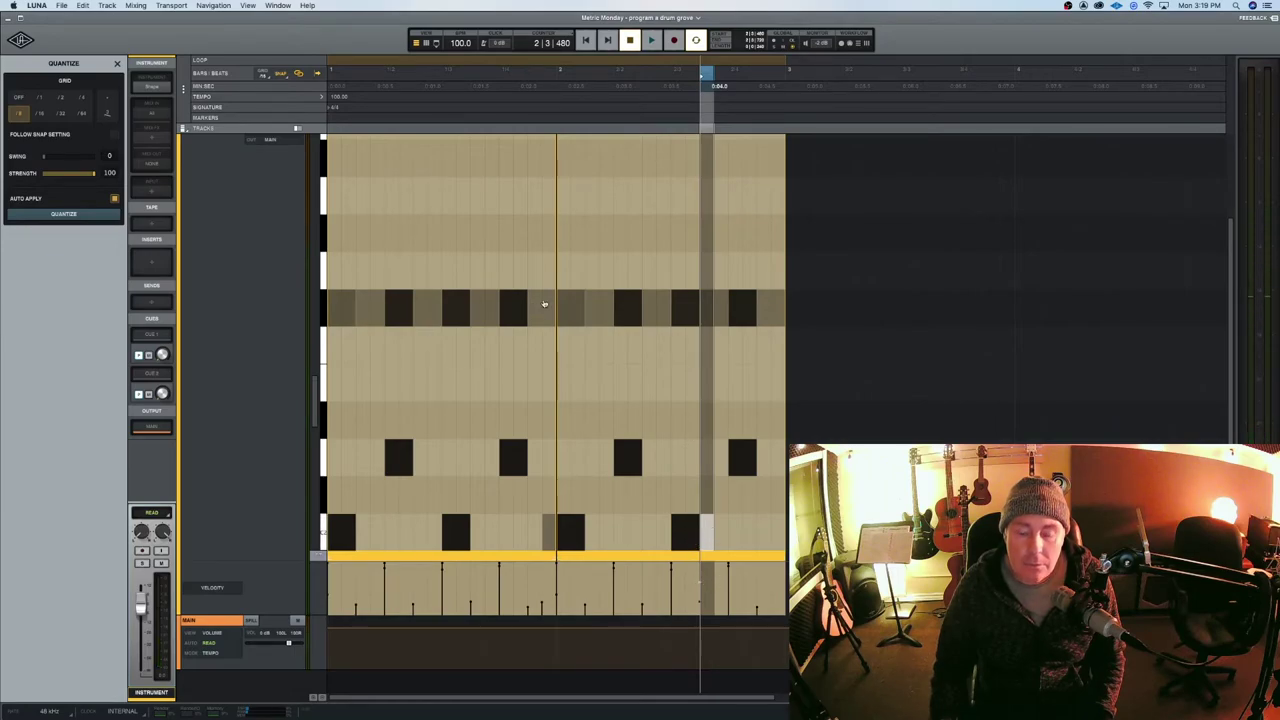
key(Return)
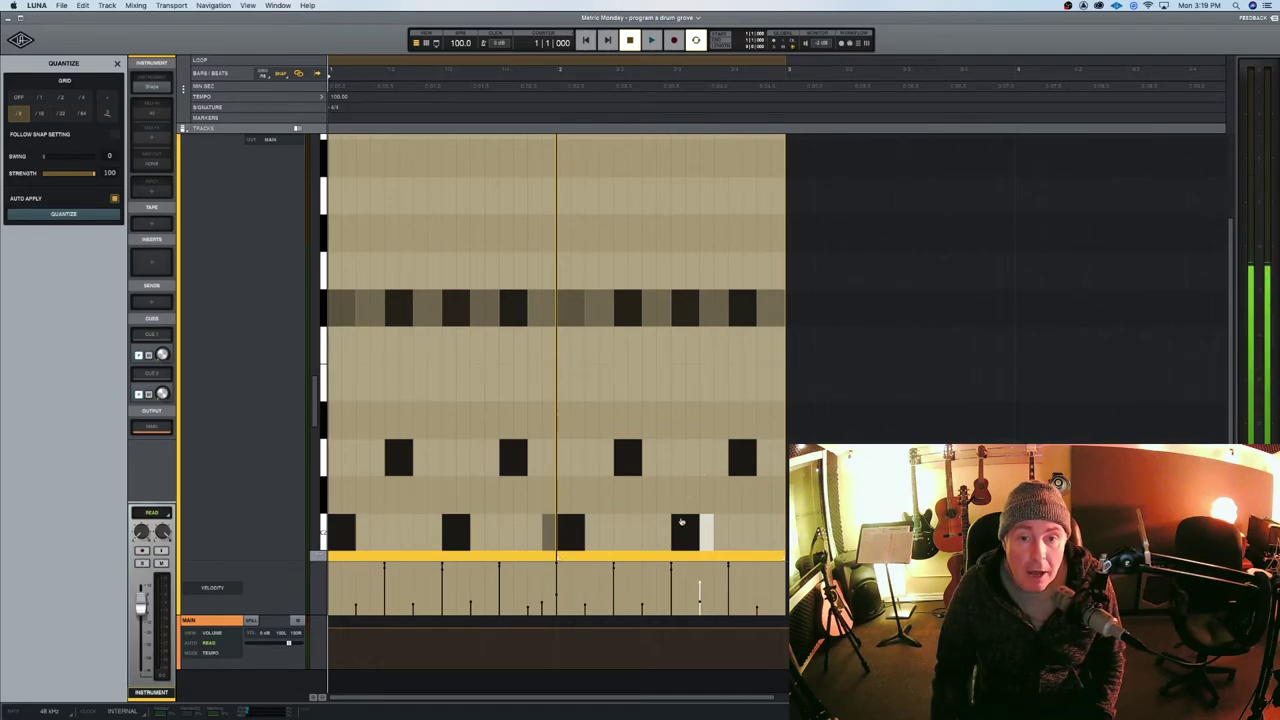
key(space)
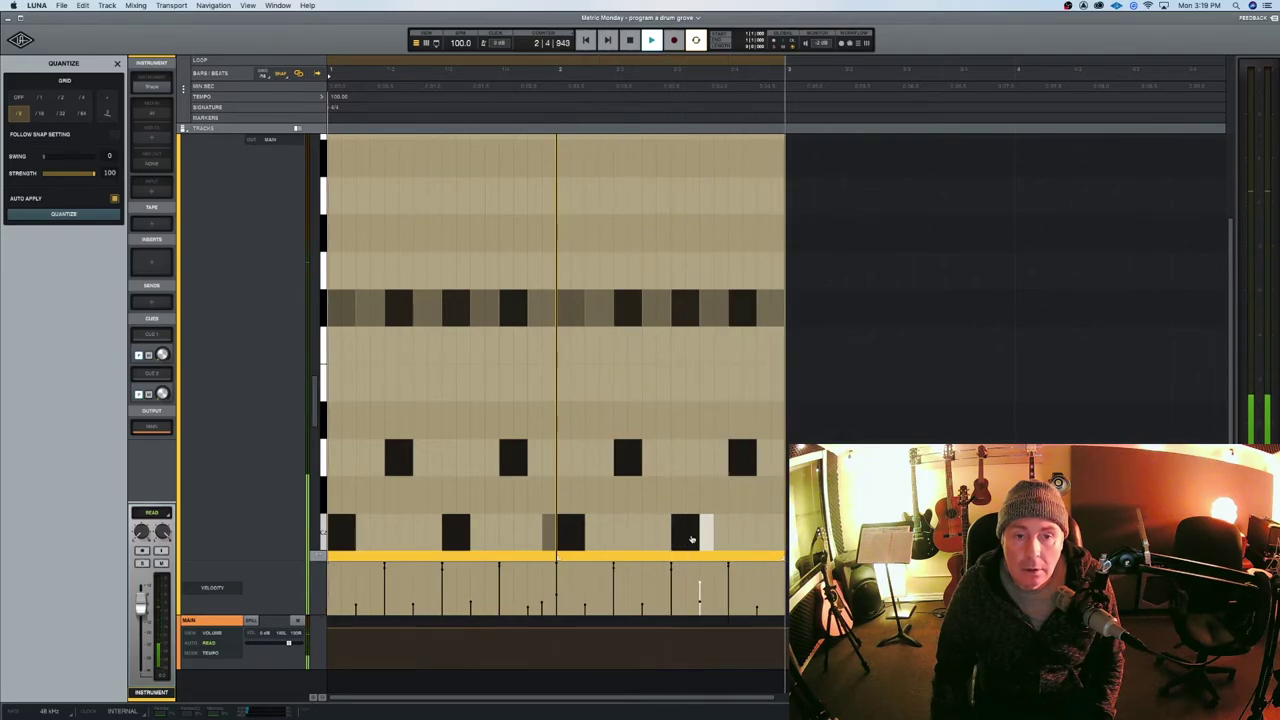
key(space)
Select both instrument clips, then remove the C note on the third sixteenth of beat 3 in bar 2.
scroll(691, 539, up, 3)
click(736, 193)
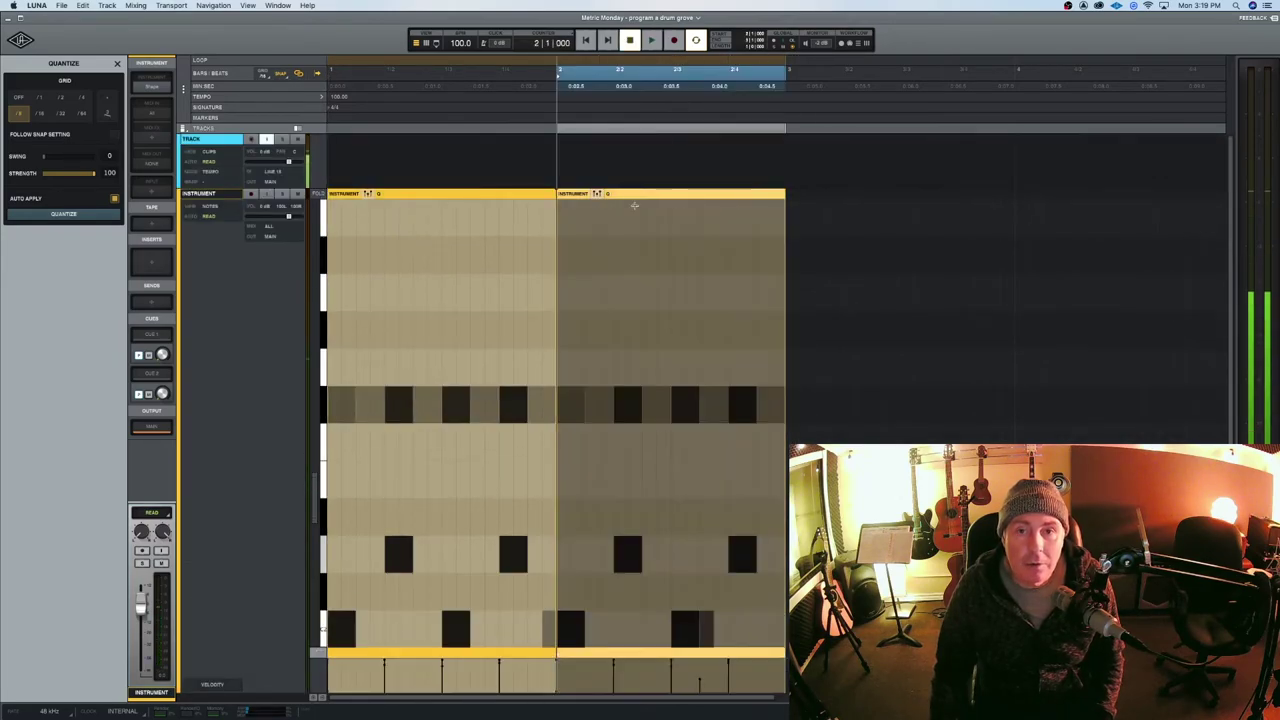
shift+click(421, 195)
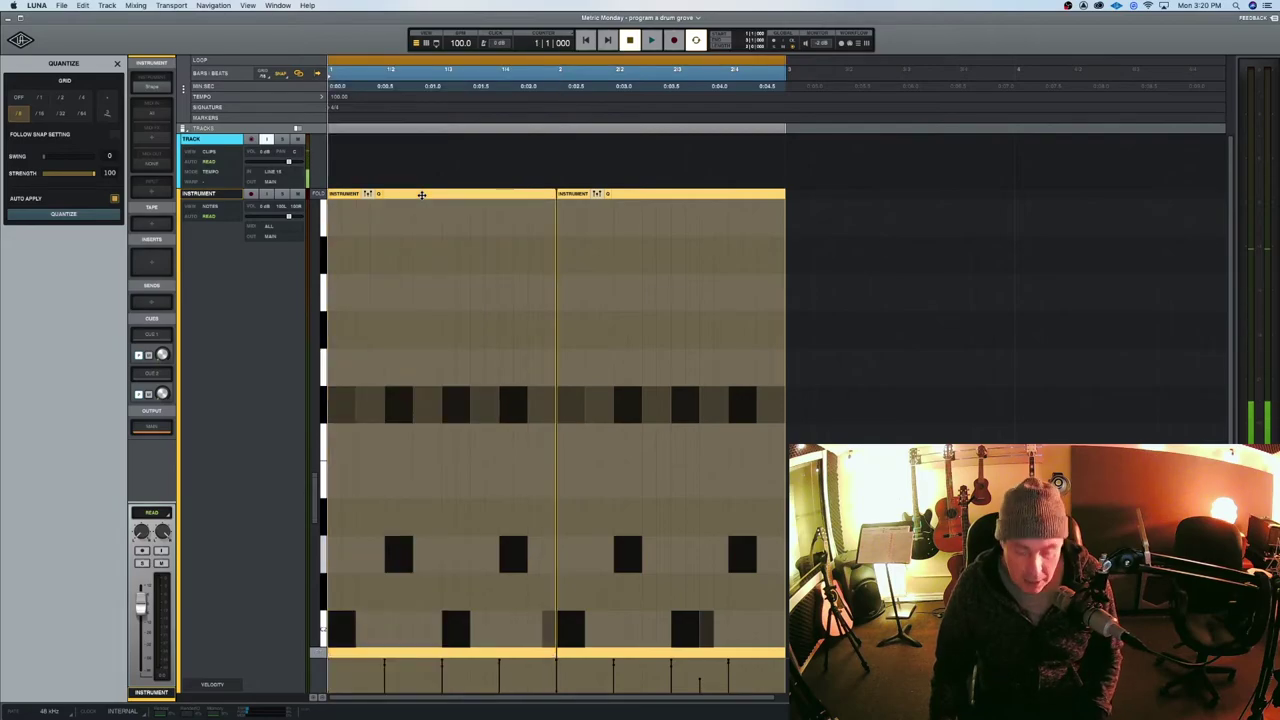
click(707, 636)
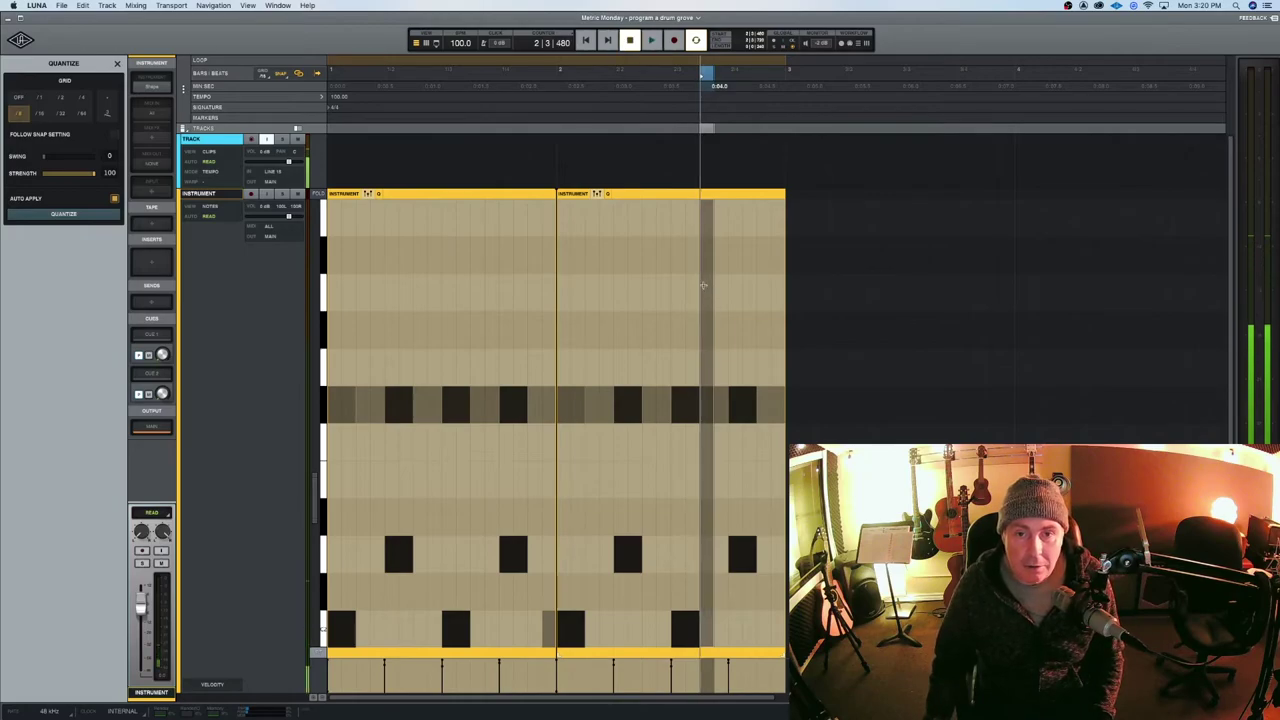
click(640, 196)
key(Delete)
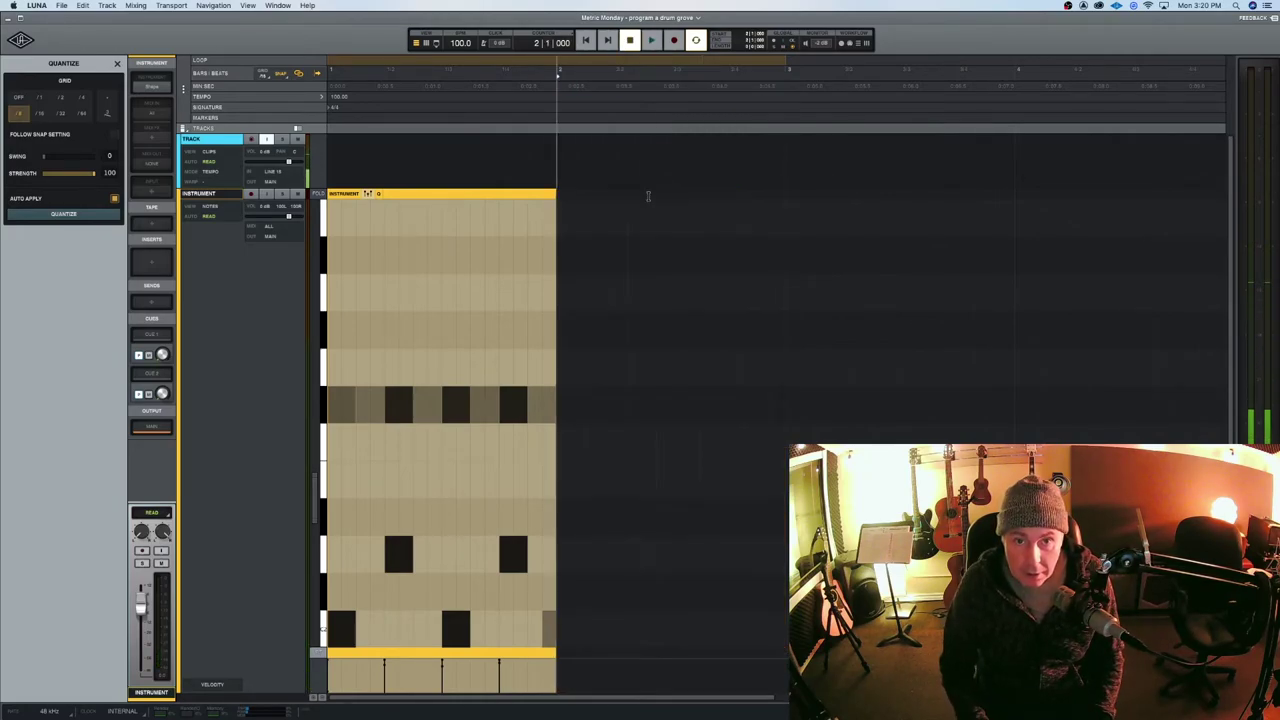
key(super+z)
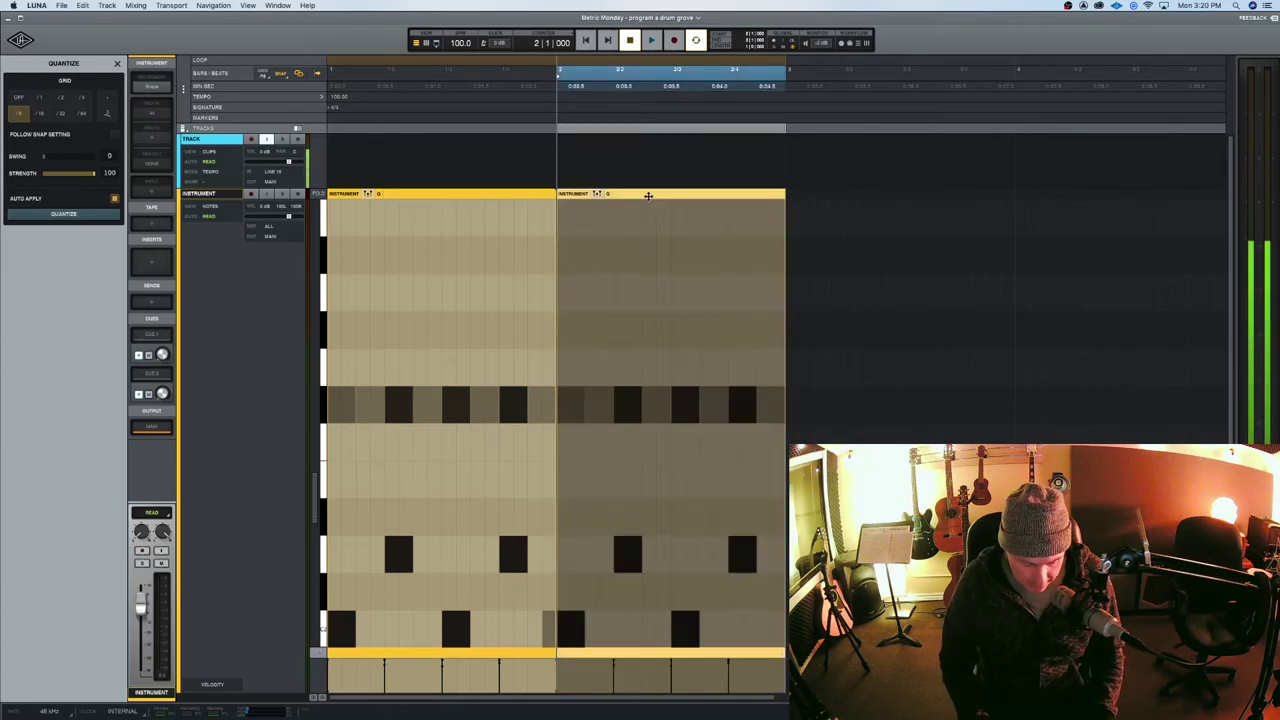
Play the two-bar loop from the start of bar 1 to hear bar 2 without the extra beat 3 note.
key(Return)
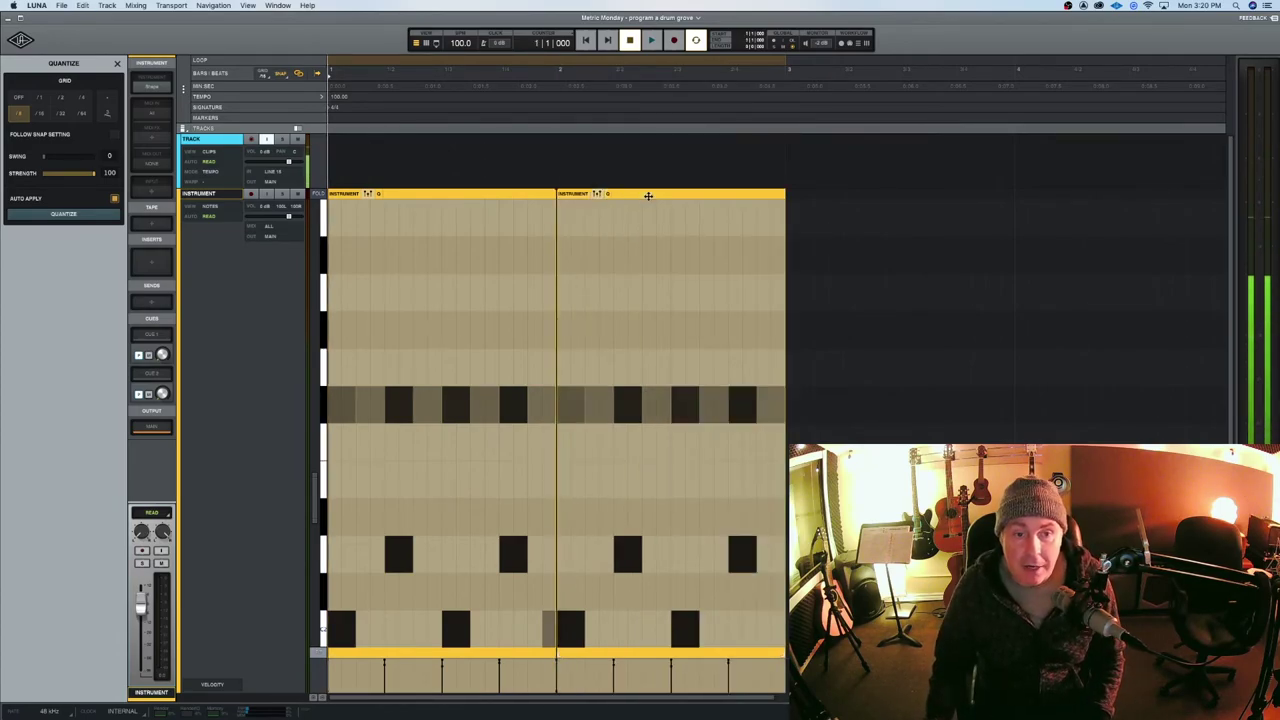
key(space)
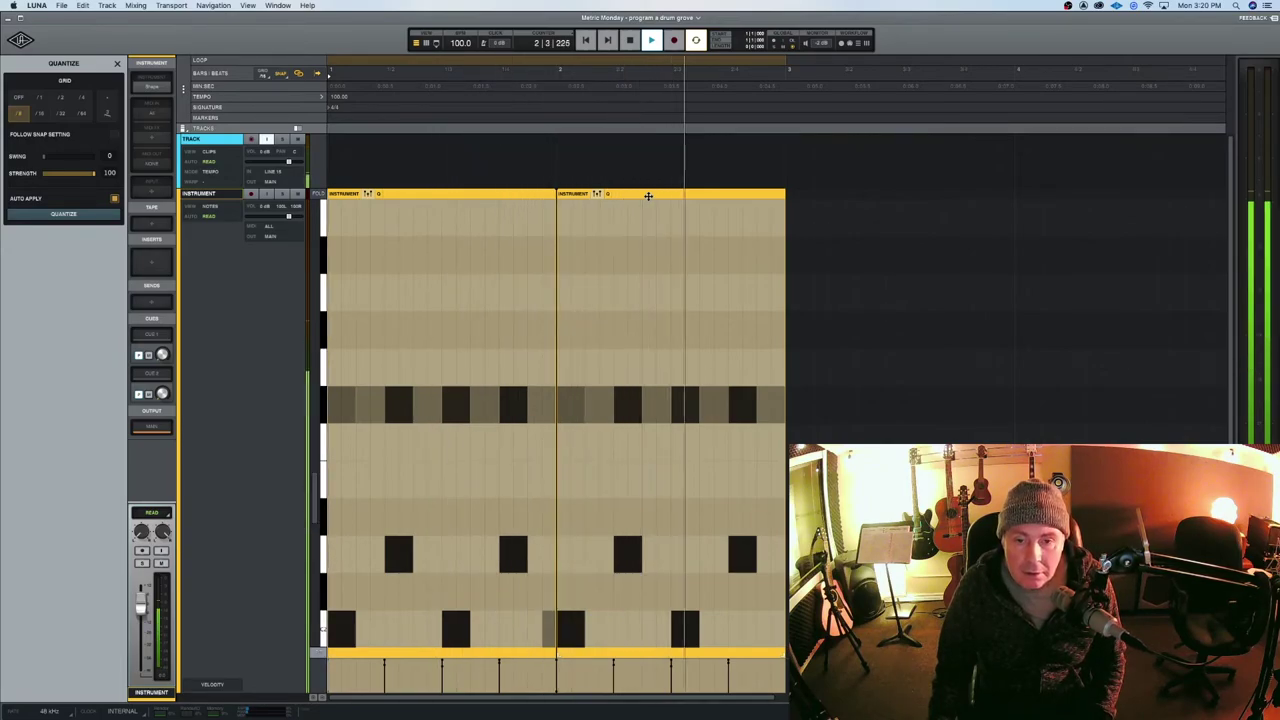
key(space)
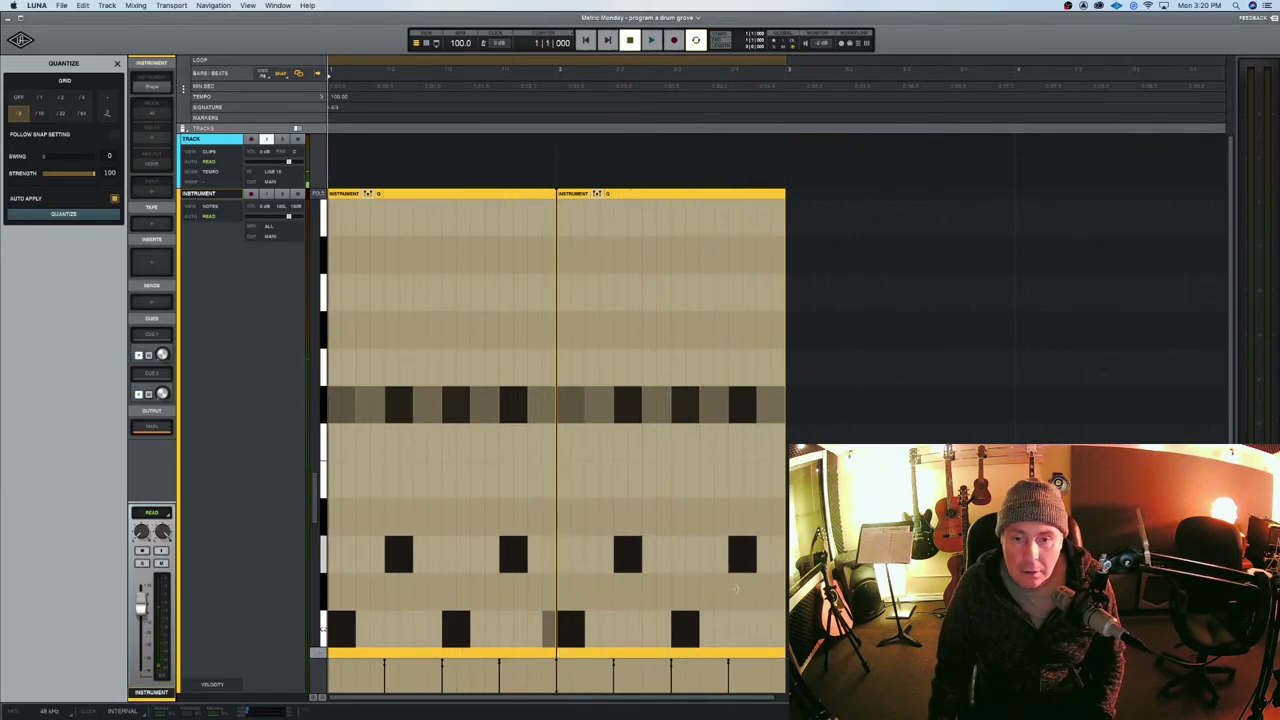
Add C notes on the third sixteenths of beats 3 and 4 in bar 2, the first at low velocity, and play the loop.
click(707, 637)
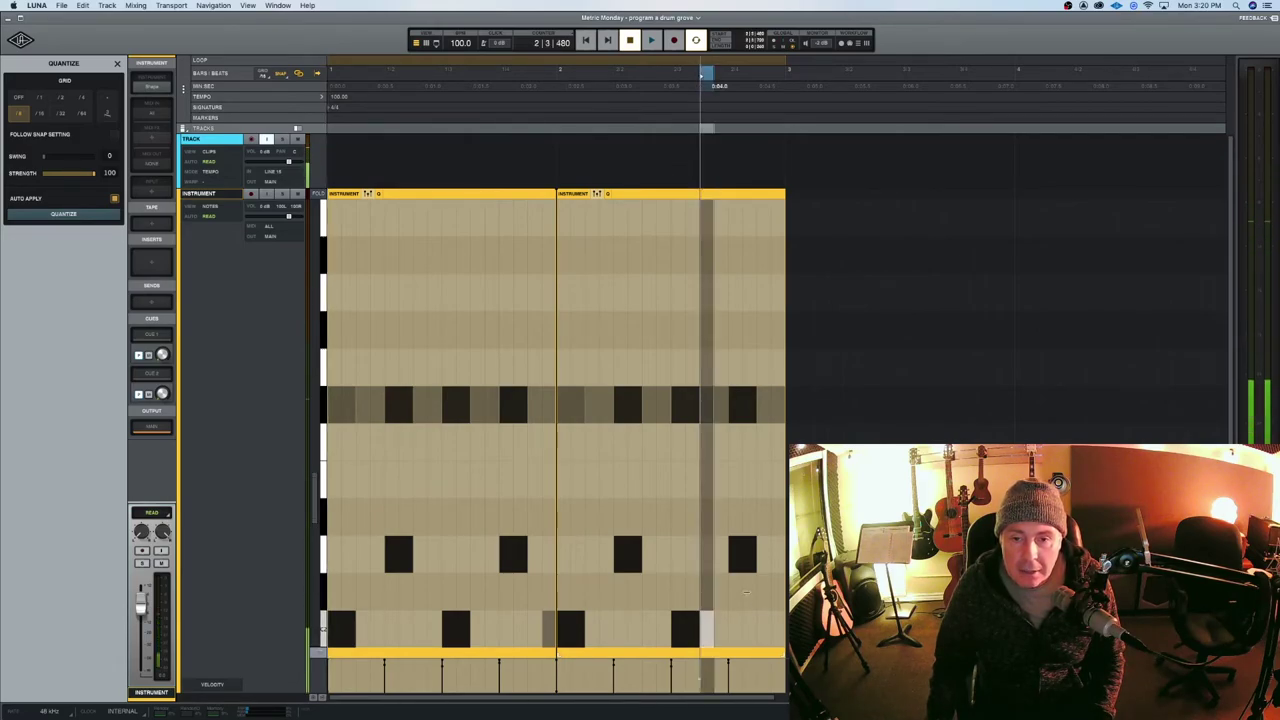
click(763, 628)
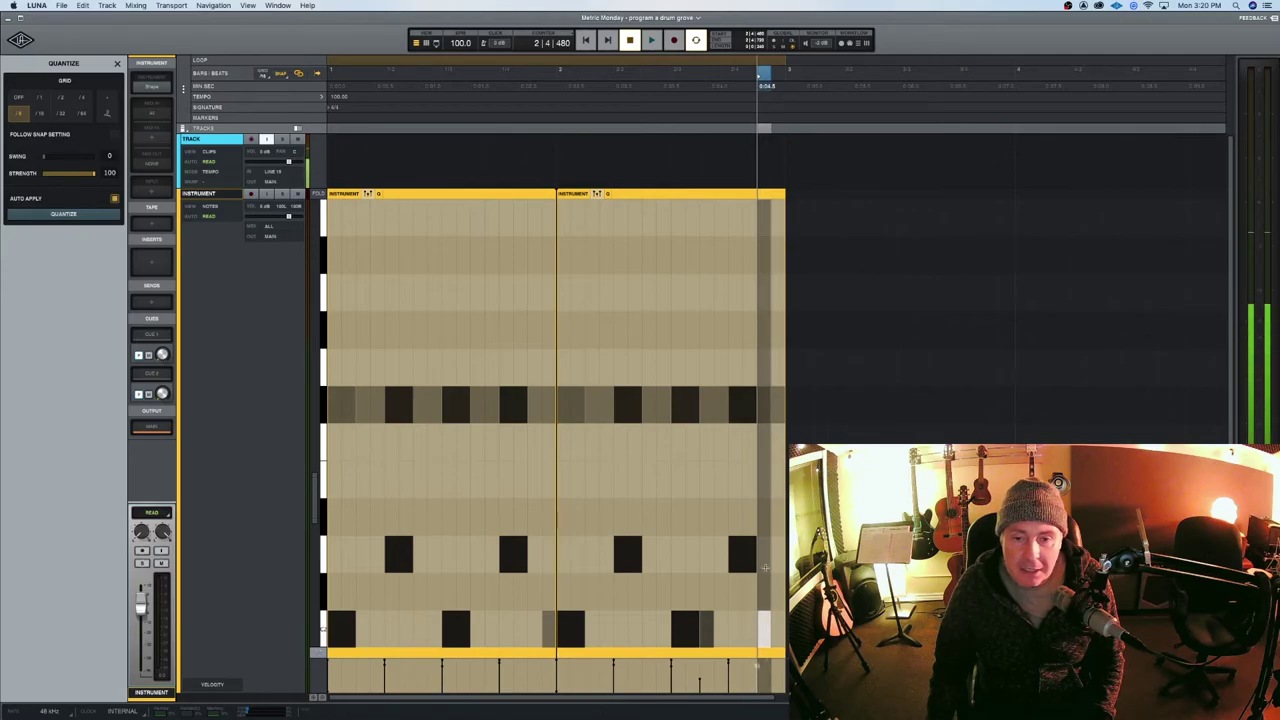
key(space)
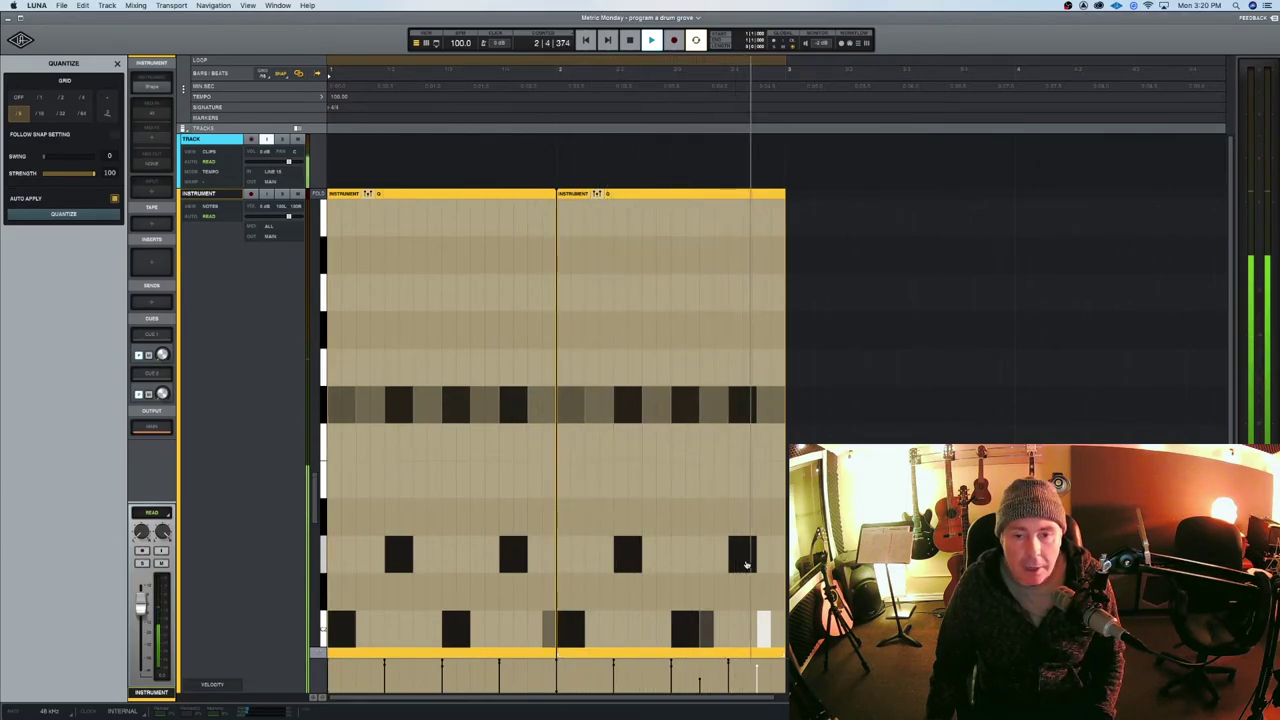
key(space)
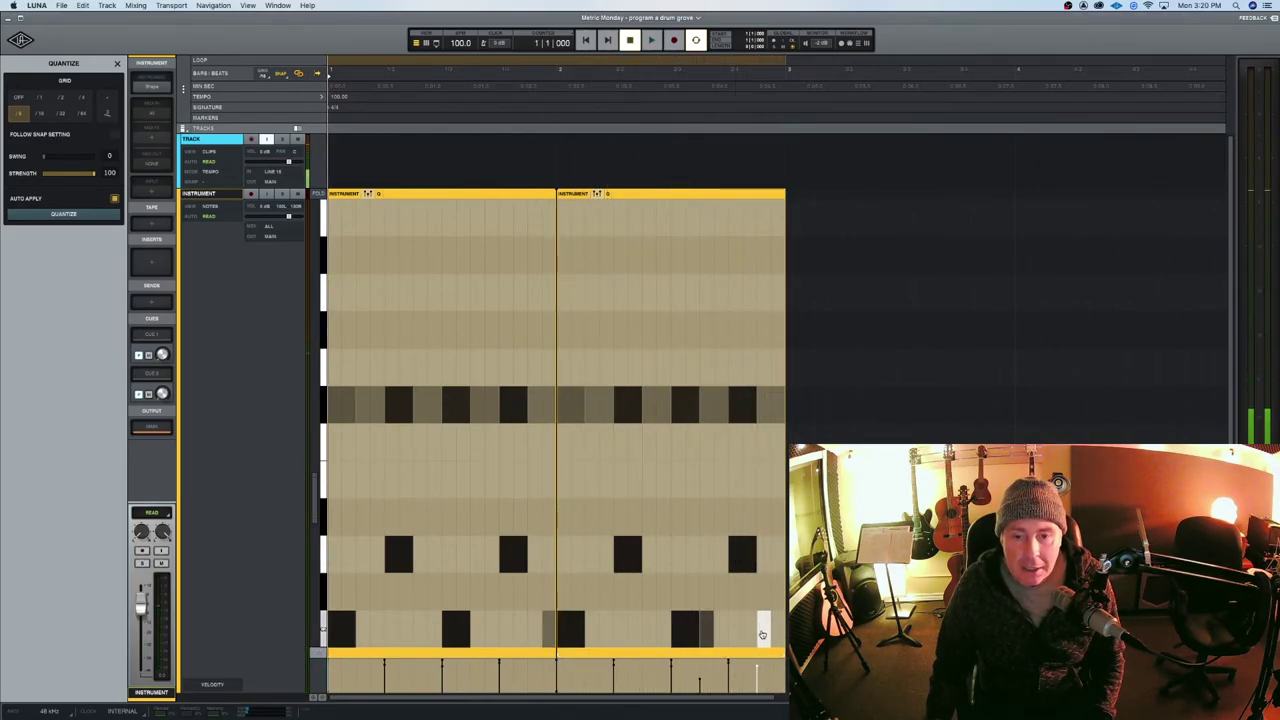
Move the C note in beat 4 of bar 2 one sixteenth earlier and listen to the result.
drag(762, 633, 753, 636)
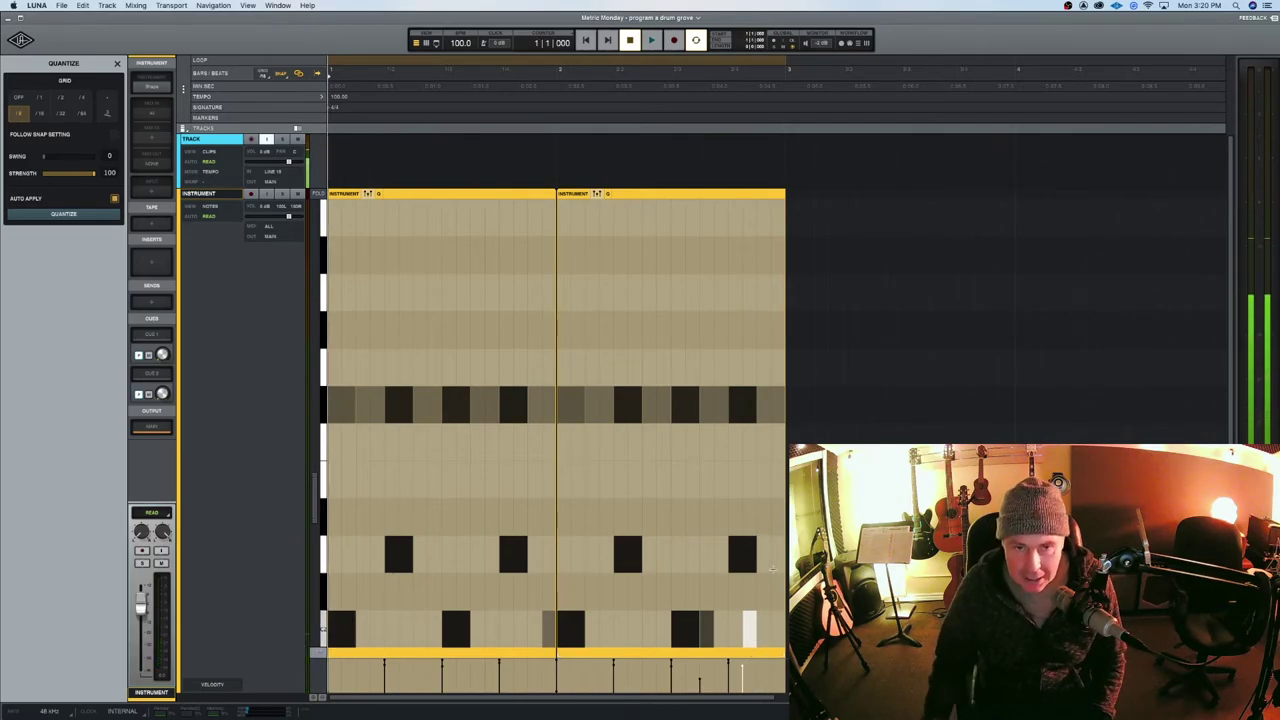
key(space)
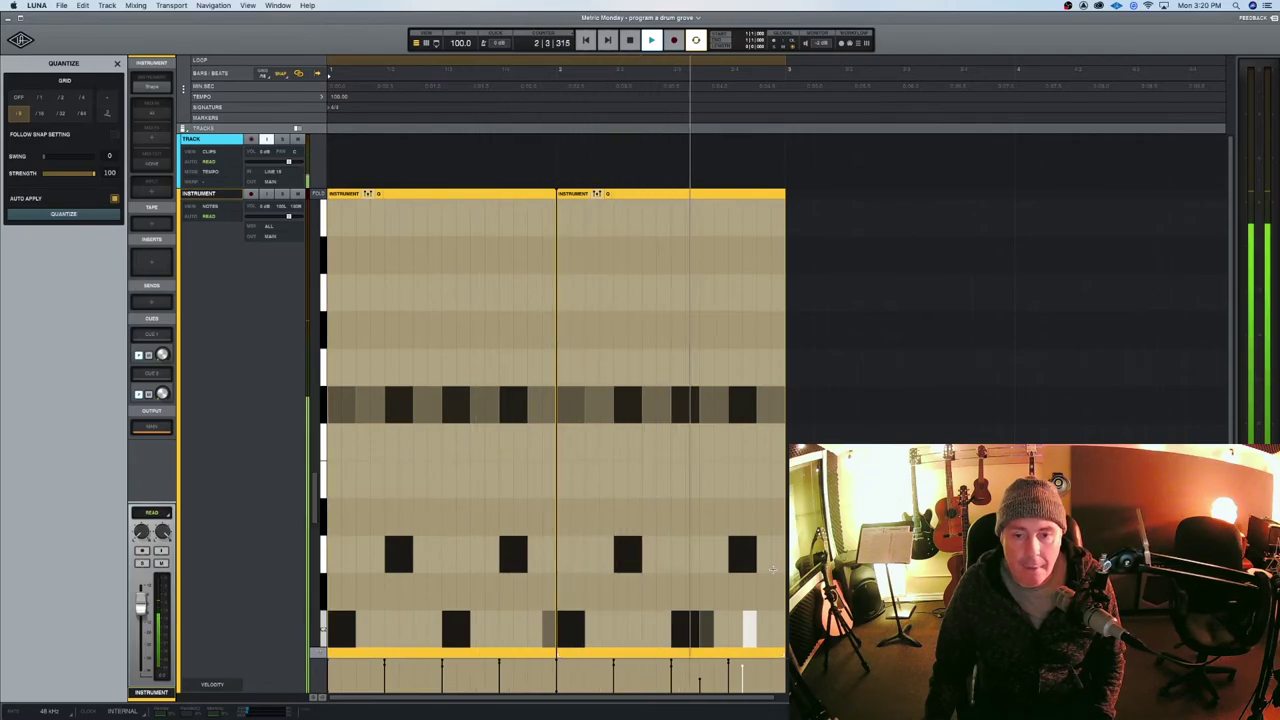
key(space)
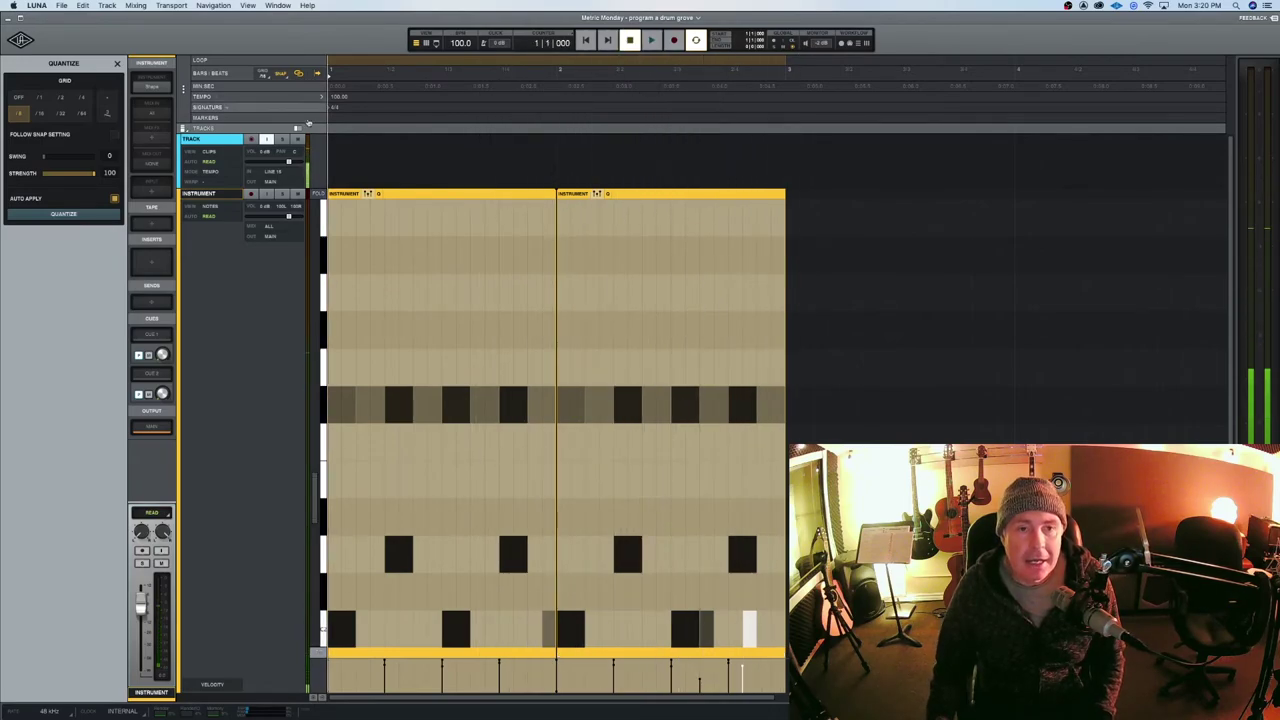
Select both instrument clips across bars 1 and 2 and play the finished two-bar groove.
click(423, 194)
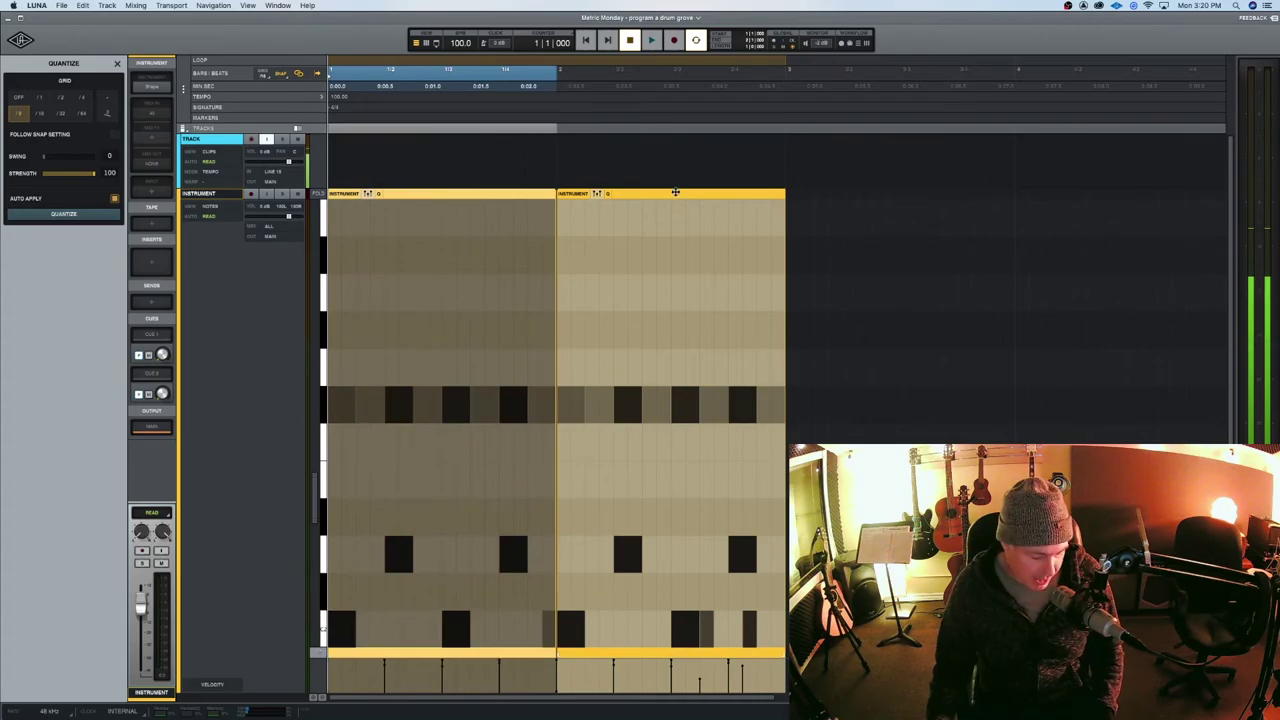
shift+click(675, 192)
click(675, 192)
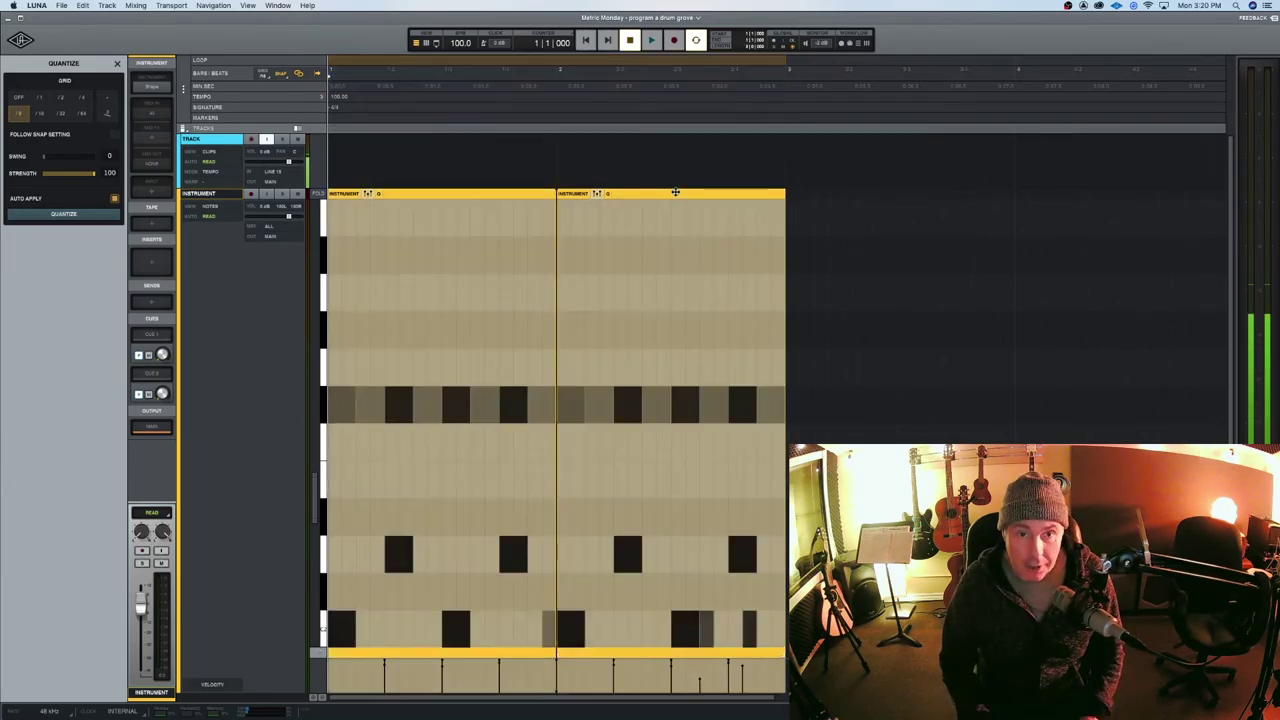
click(675, 192)
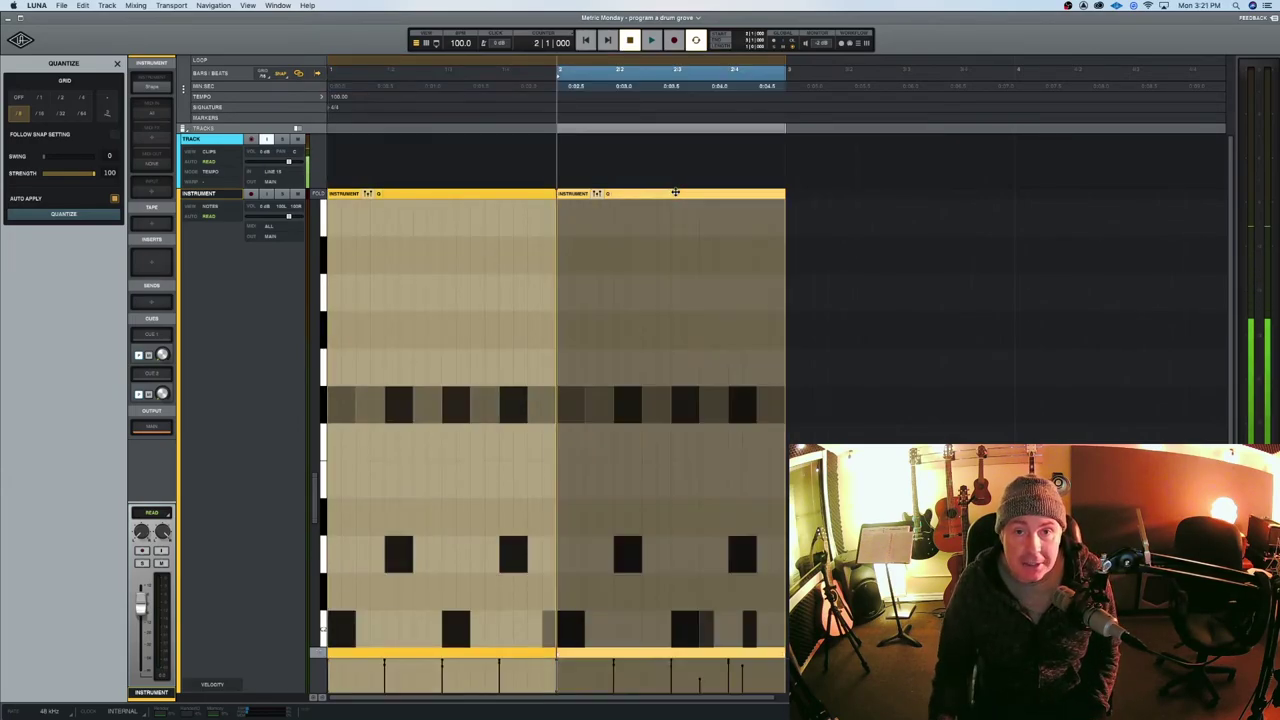
shift+click(473, 195)
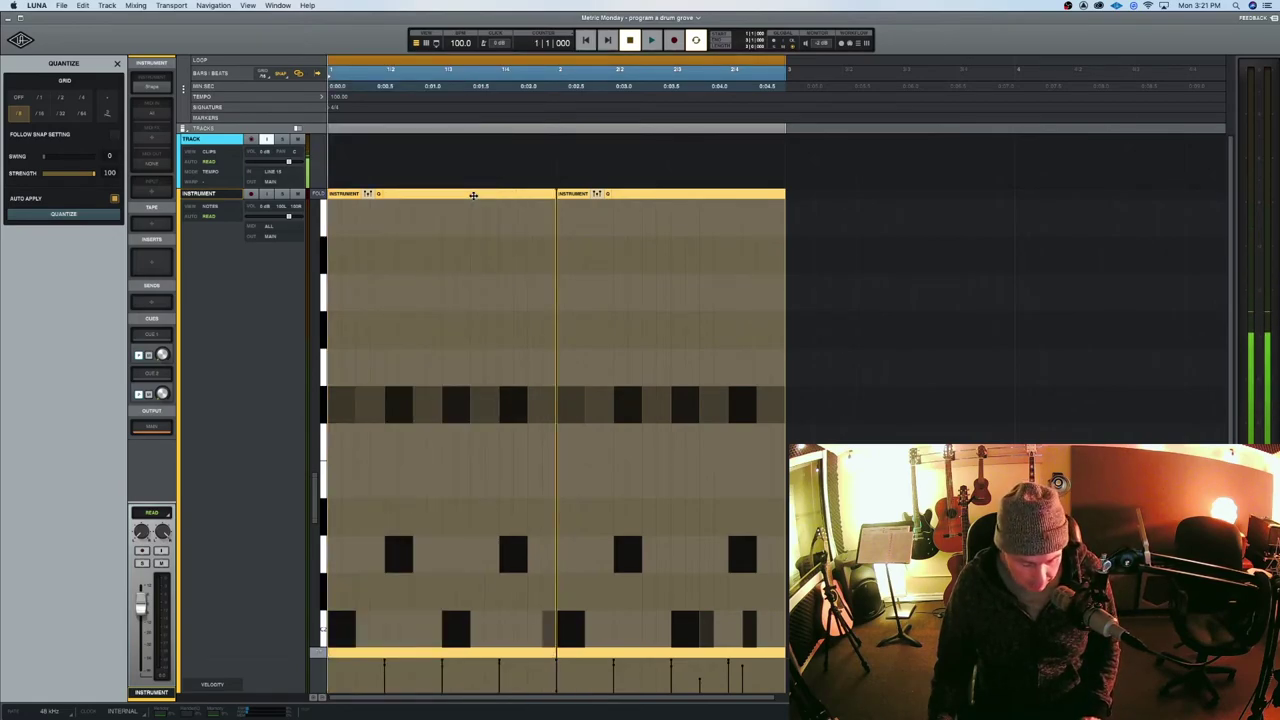
key(space)
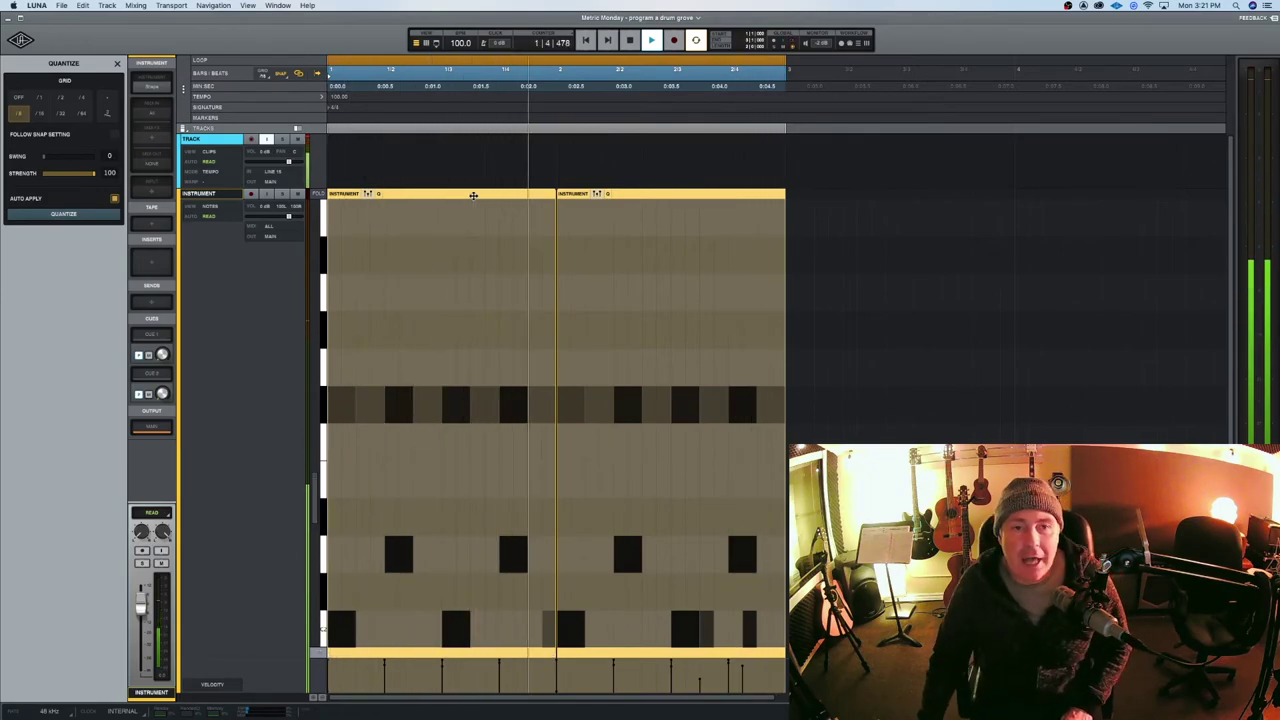
key(space)
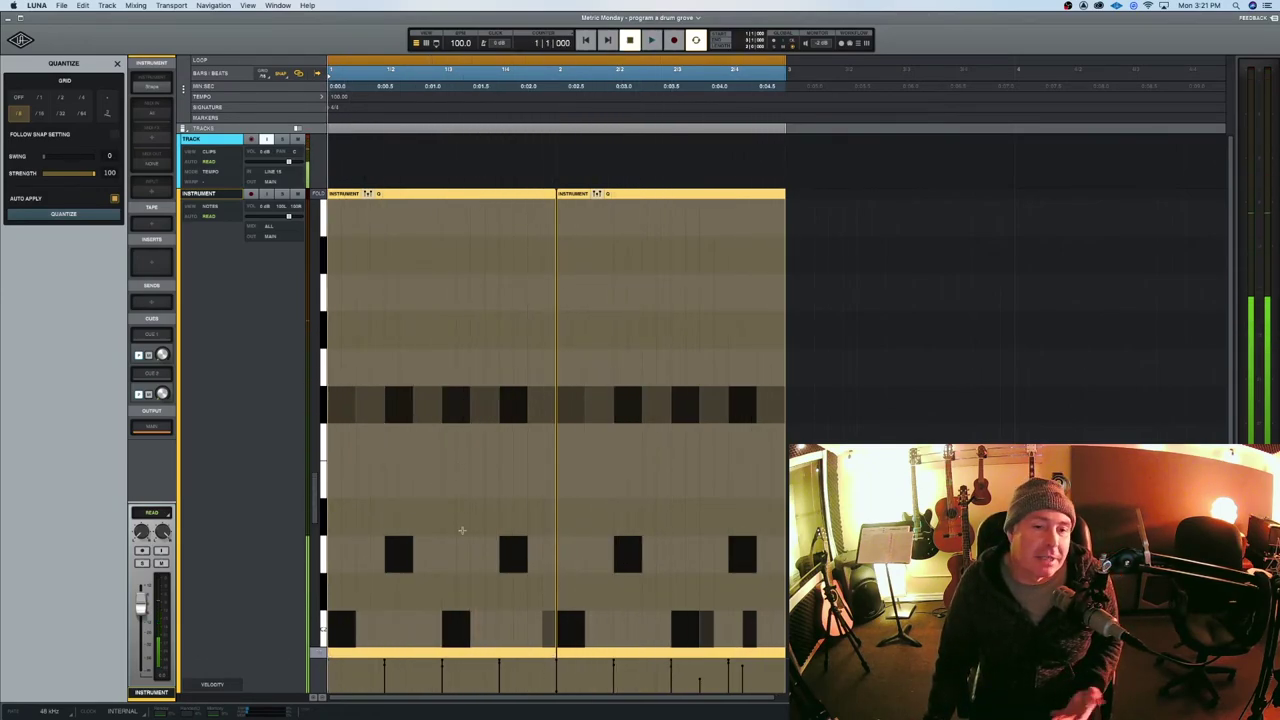